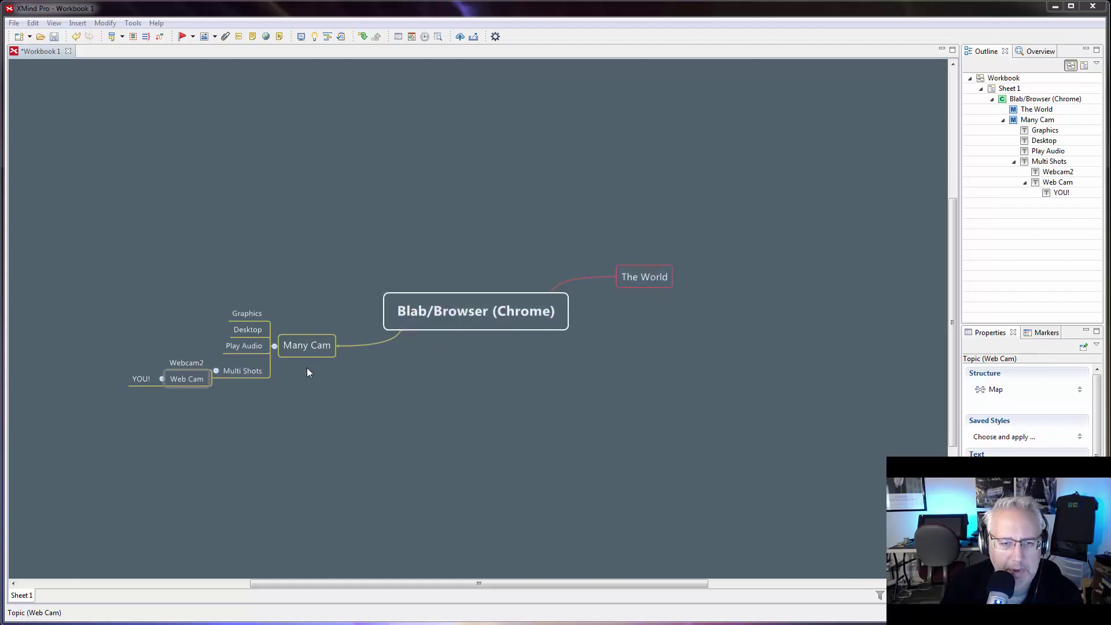
Step: Switch to Chrome and open the microphone and camera options in the advanced privacy content settings
left_click_drag(1110, 185, 328, 90)
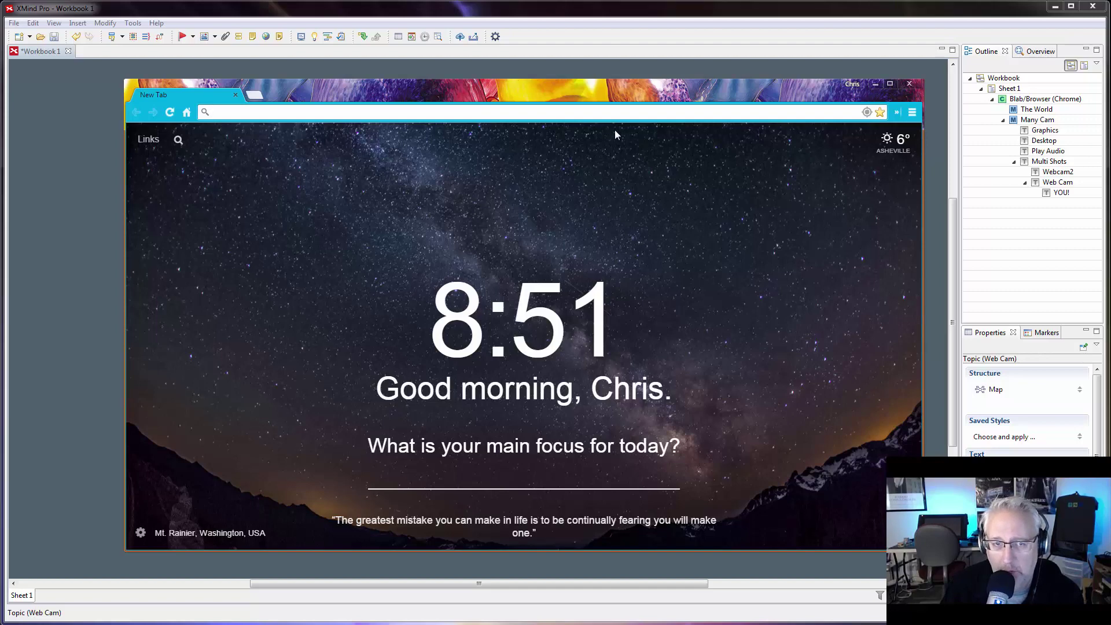
left_click_drag(817, 95, 808, 92)
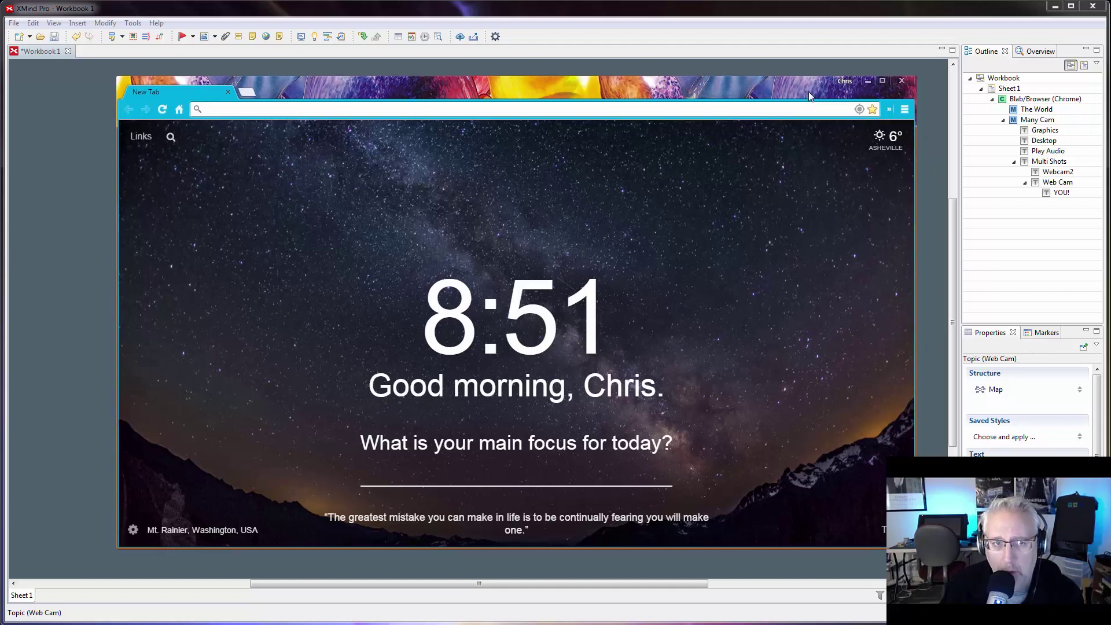
left_click(905, 113)
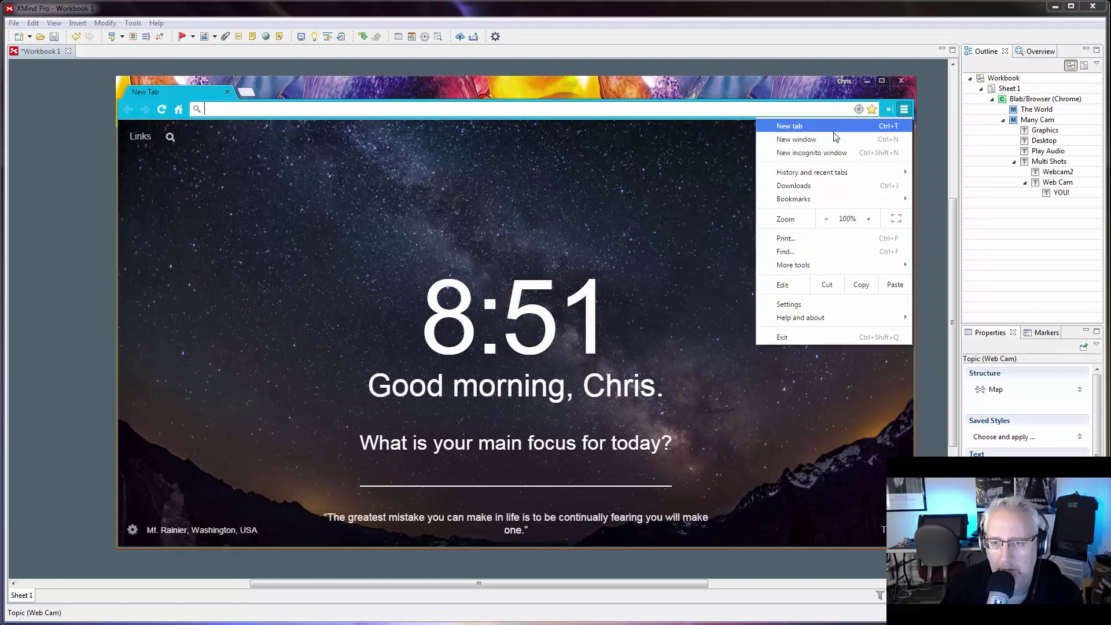
left_click(809, 310)
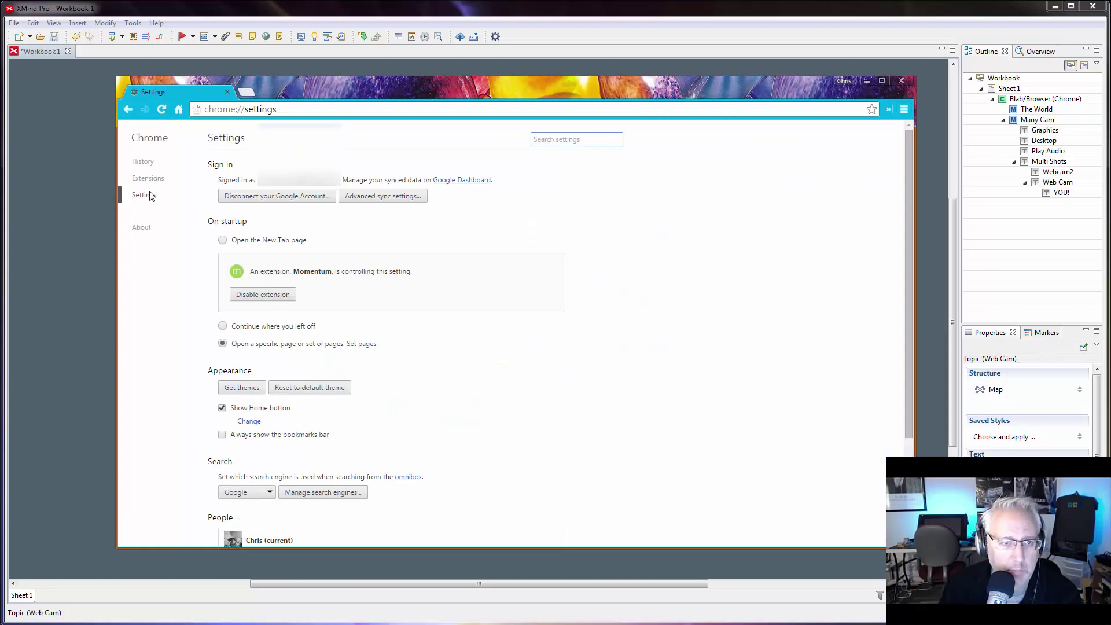
scroll(533, 322, "down", 3)
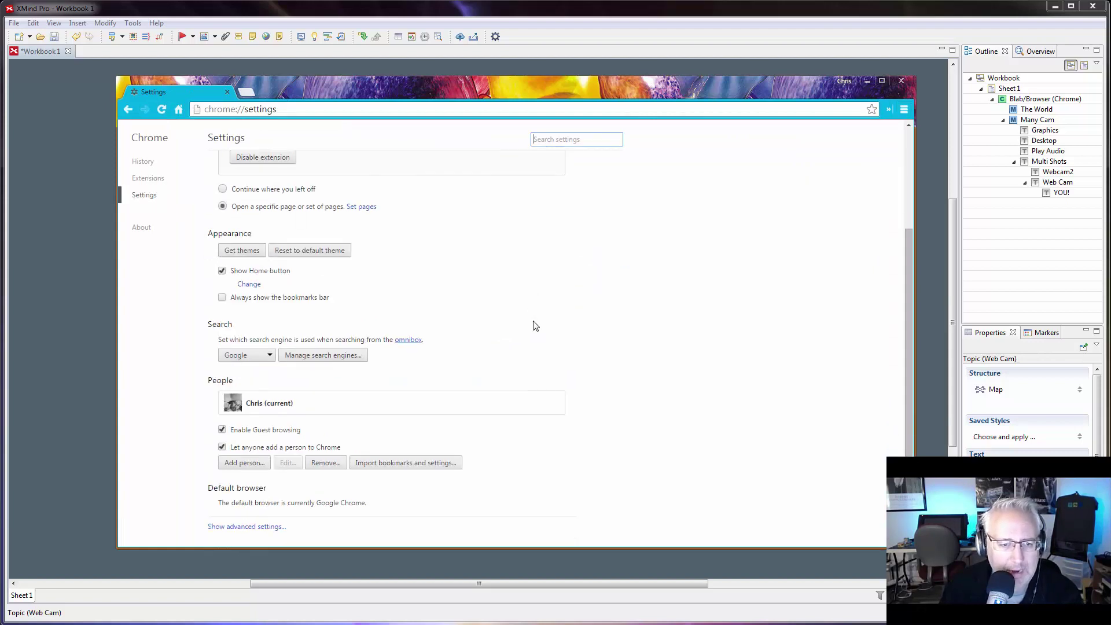
left_click(262, 527)
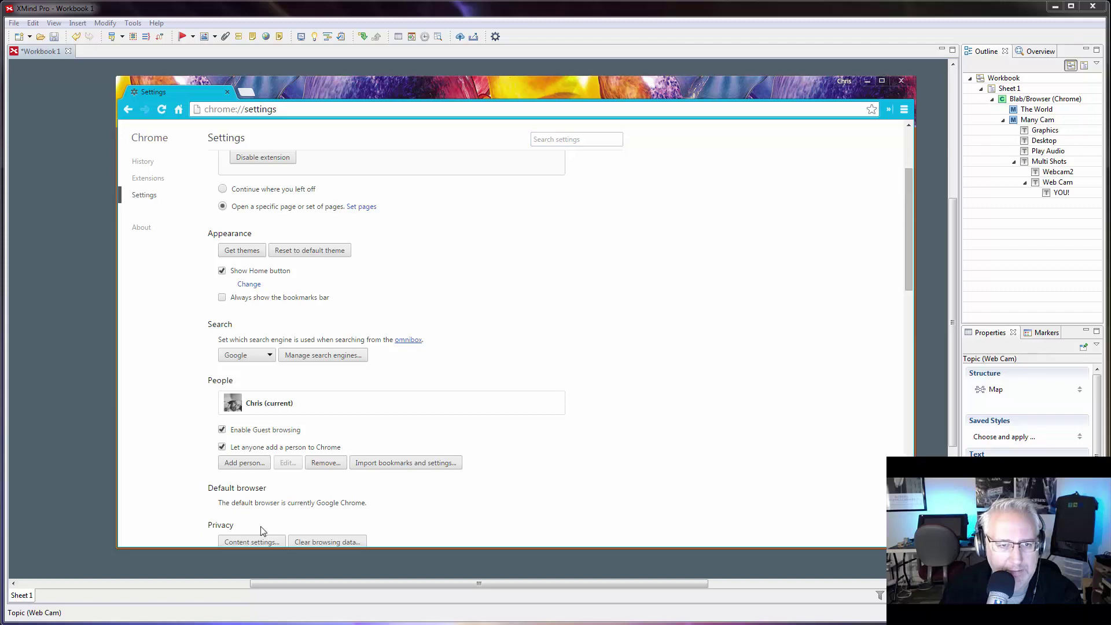
scroll(591, 390, "down", 5)
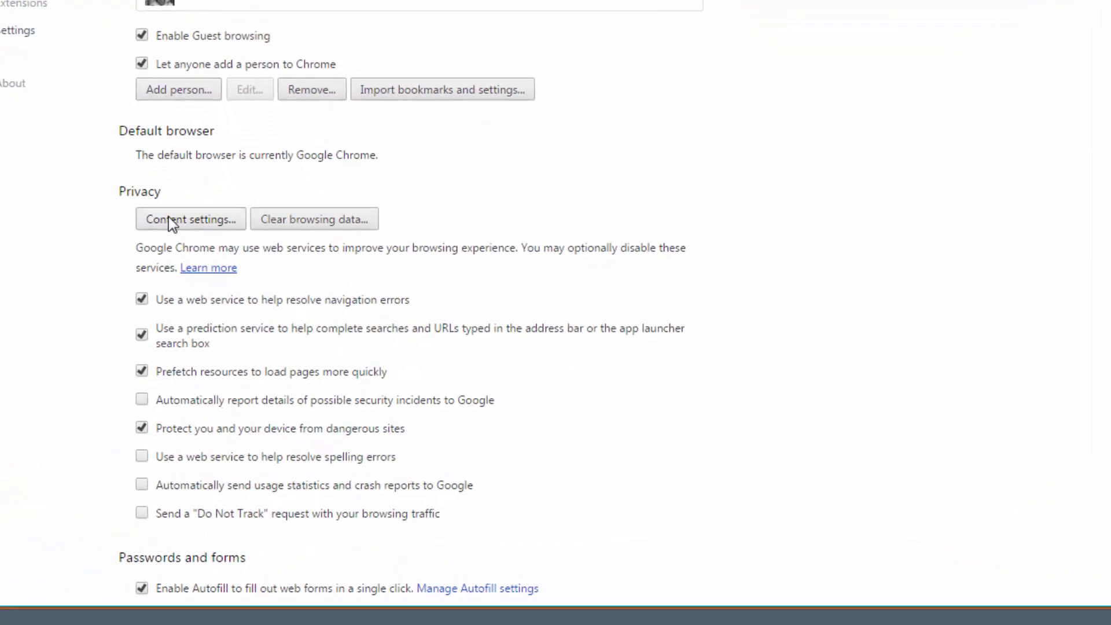
left_click(171, 222)
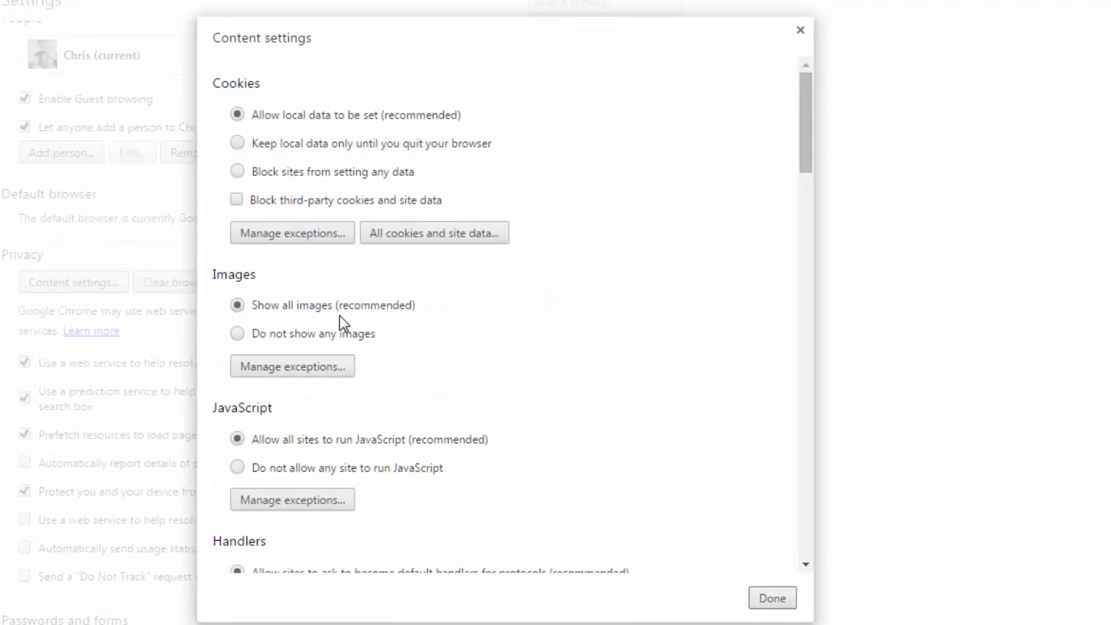
left_click_drag(805, 119, 805, 426)
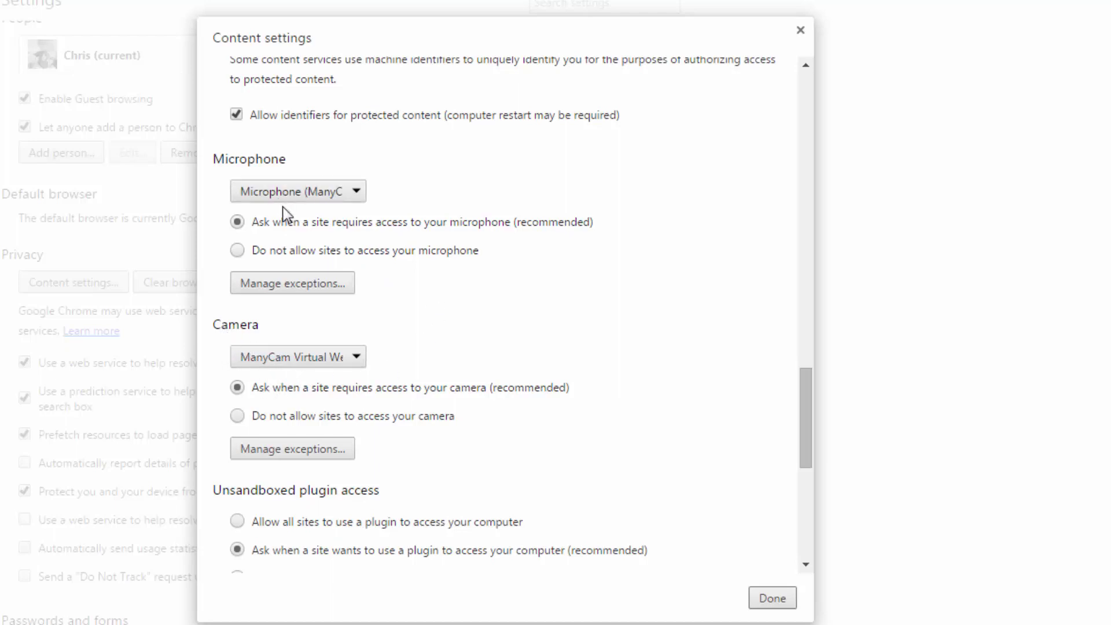
Step: Review the available microphone and camera devices in the content settings, keeping the ManyCam virtual devices, and close the settings
left_click(316, 197)
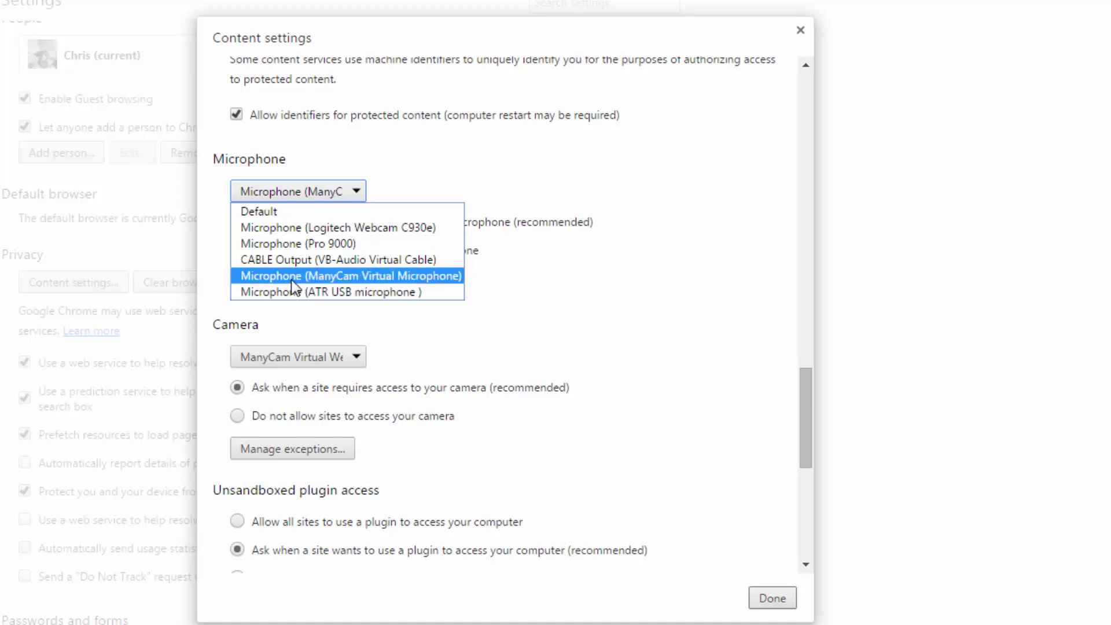
left_click(387, 155)
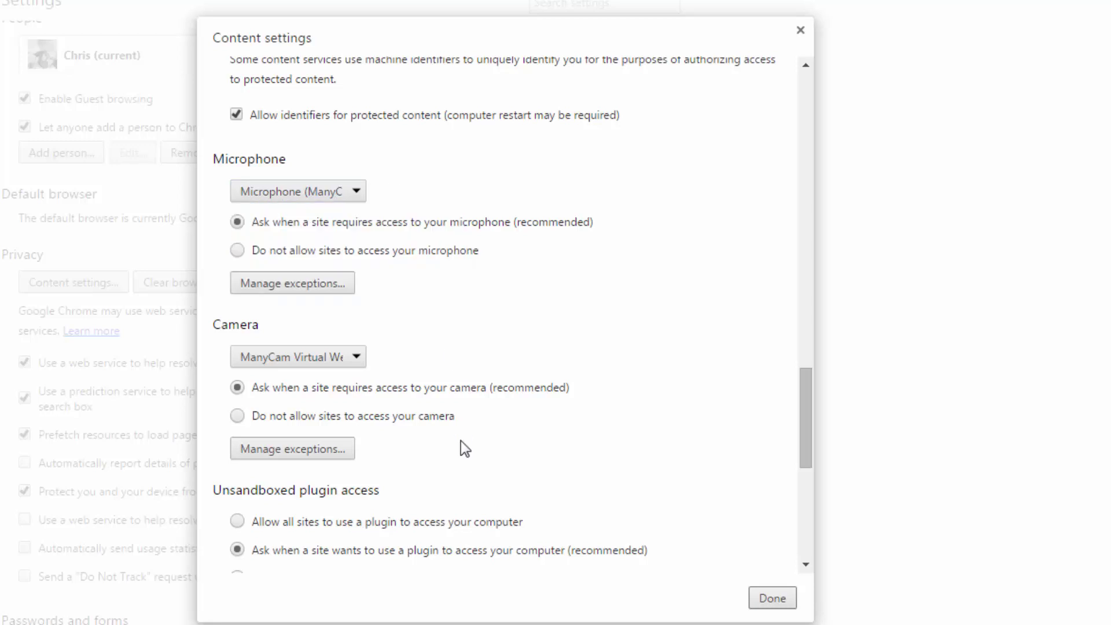
left_click(358, 358)
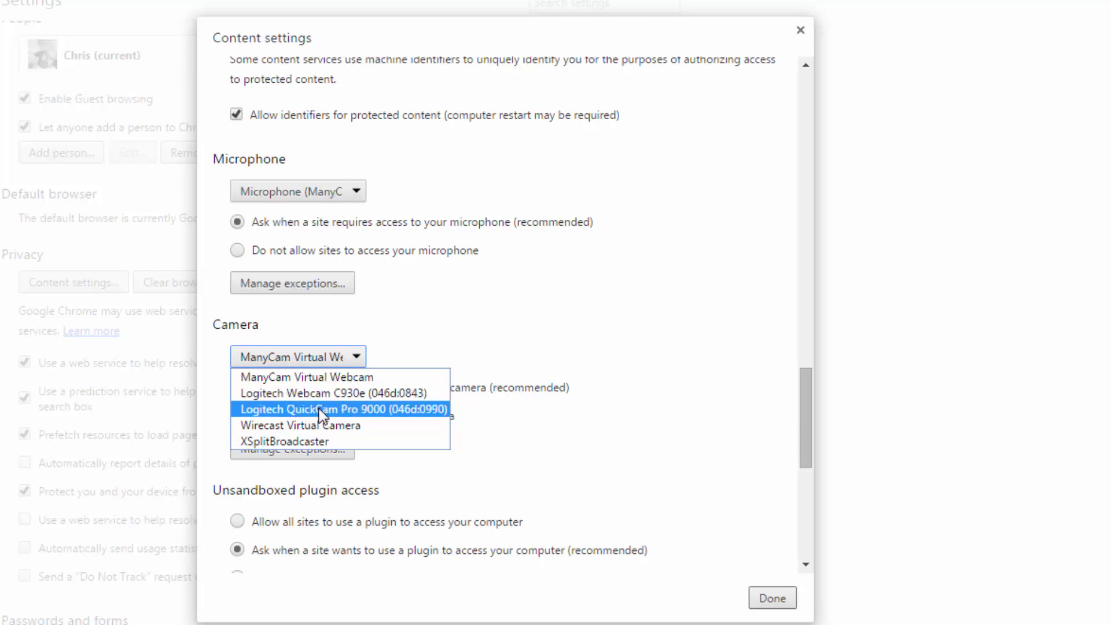
left_click(441, 326)
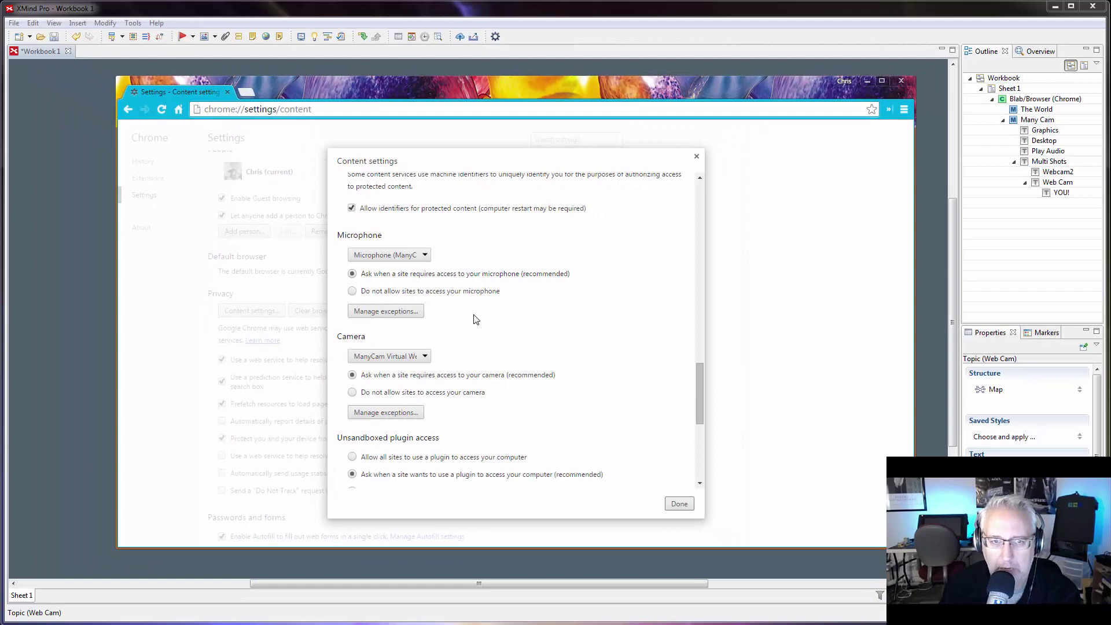
left_click(678, 503)
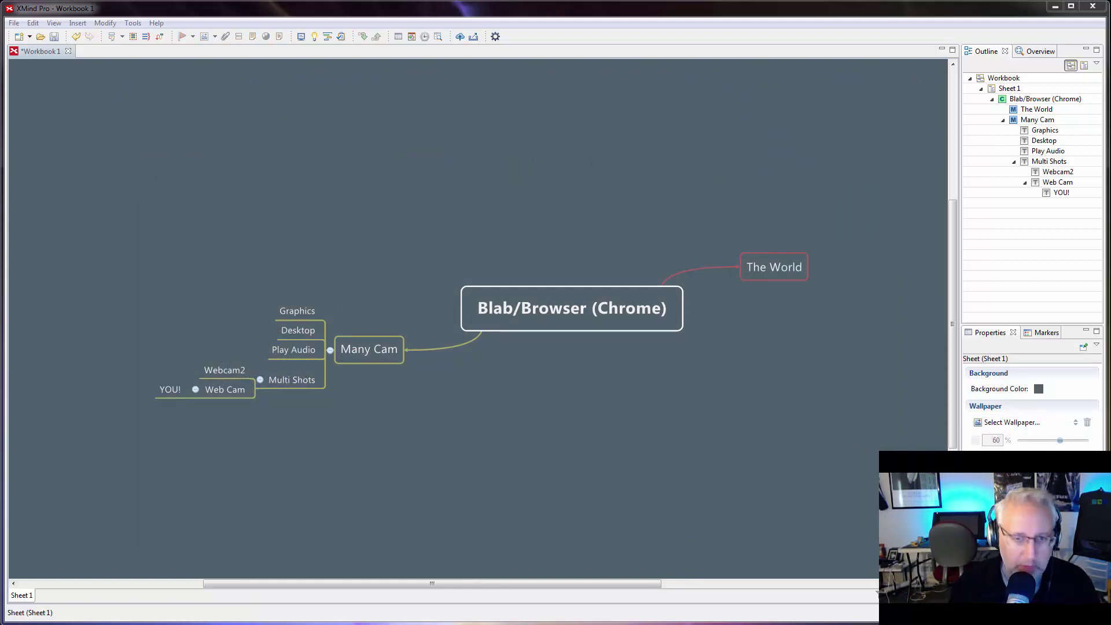
Step: Return to the XMind map and examine the Many Cam branch and its connection to the Blab/Browser (Chrome) topic
scroll(540, 385, "up", 3)
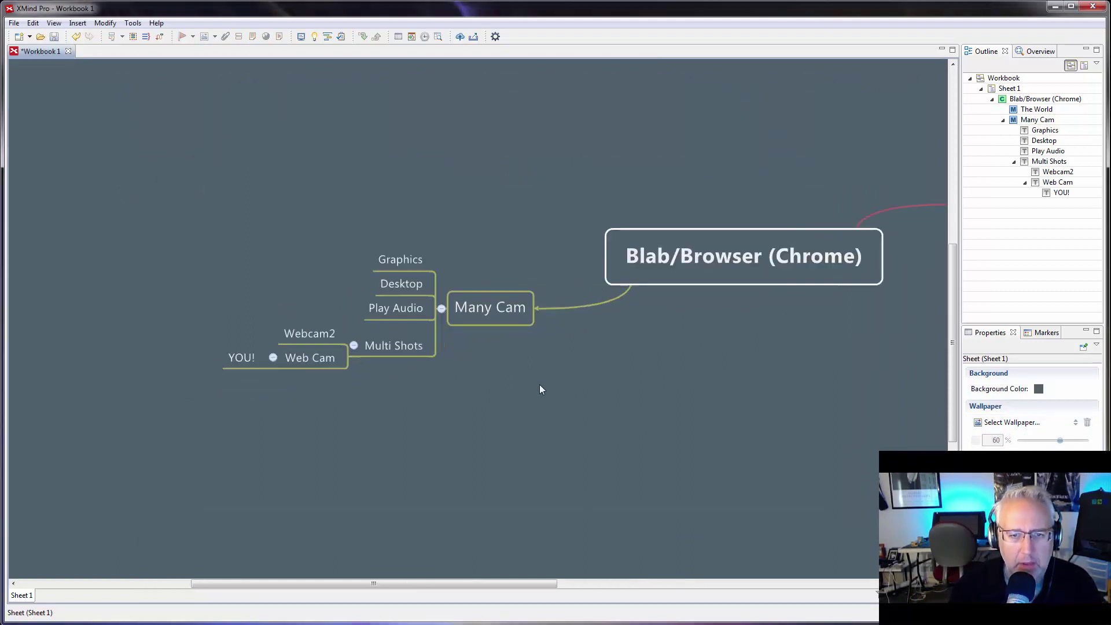
scroll(602, 408, "up", 2)
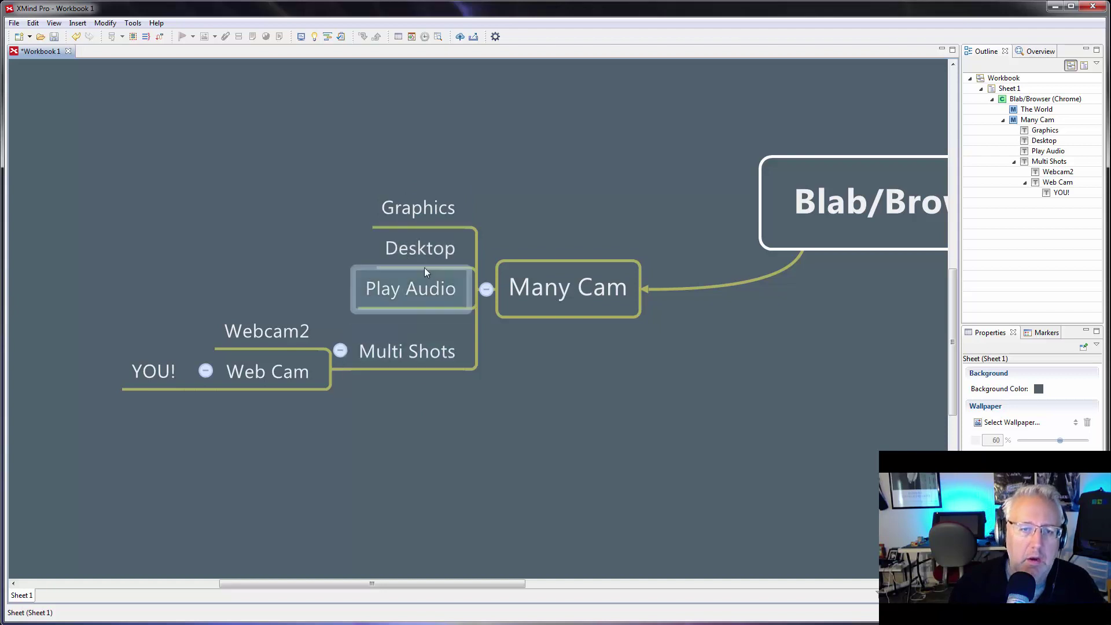
left_click(504, 282)
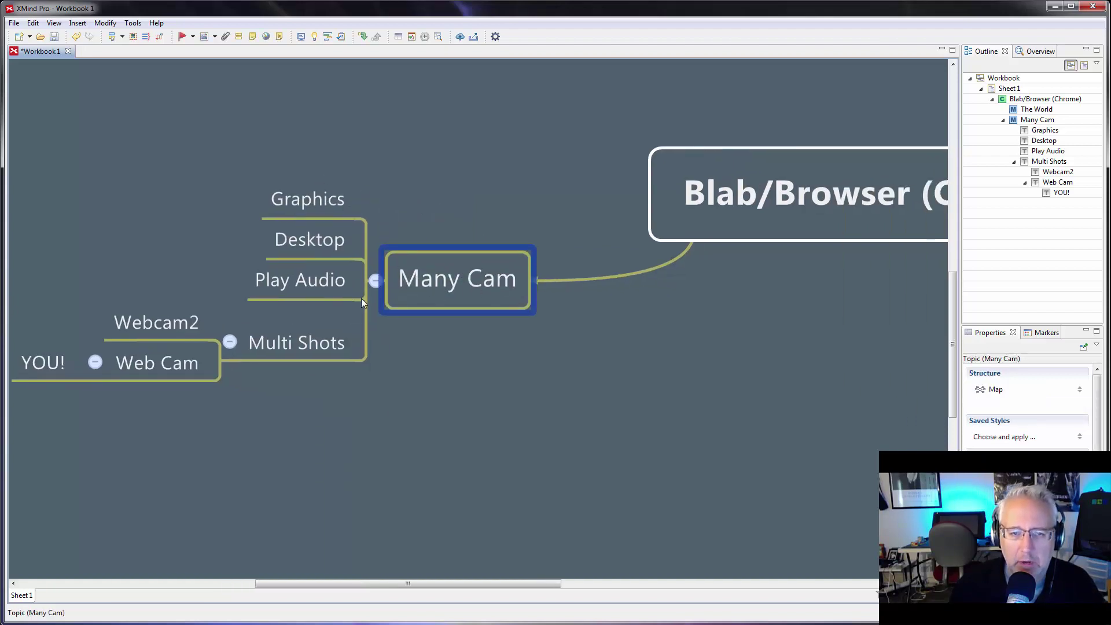
left_click(817, 211)
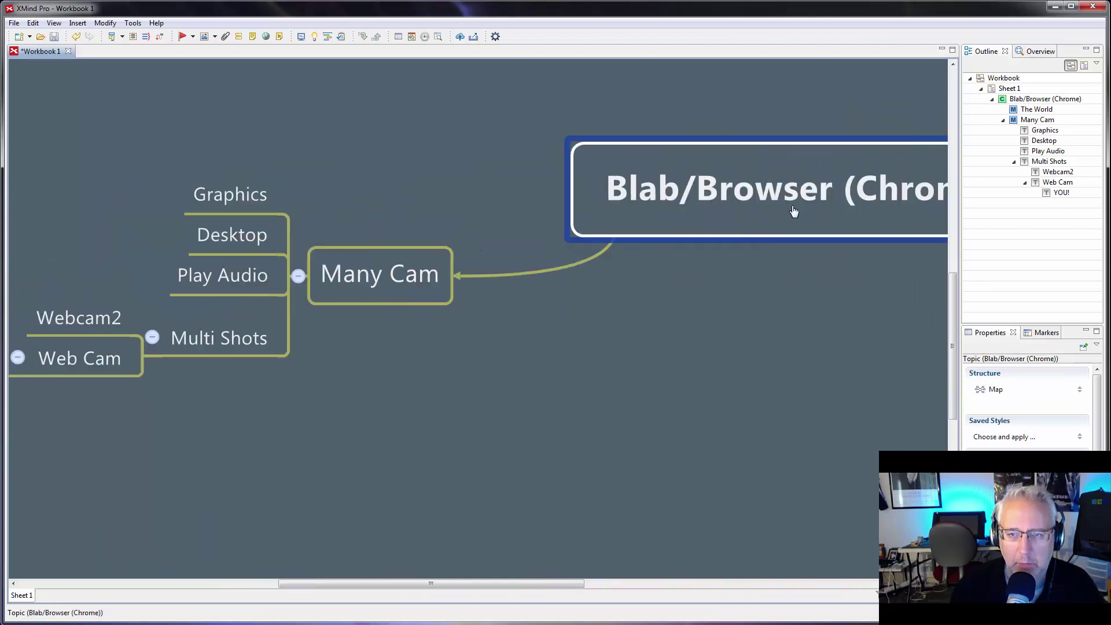
left_click(492, 291)
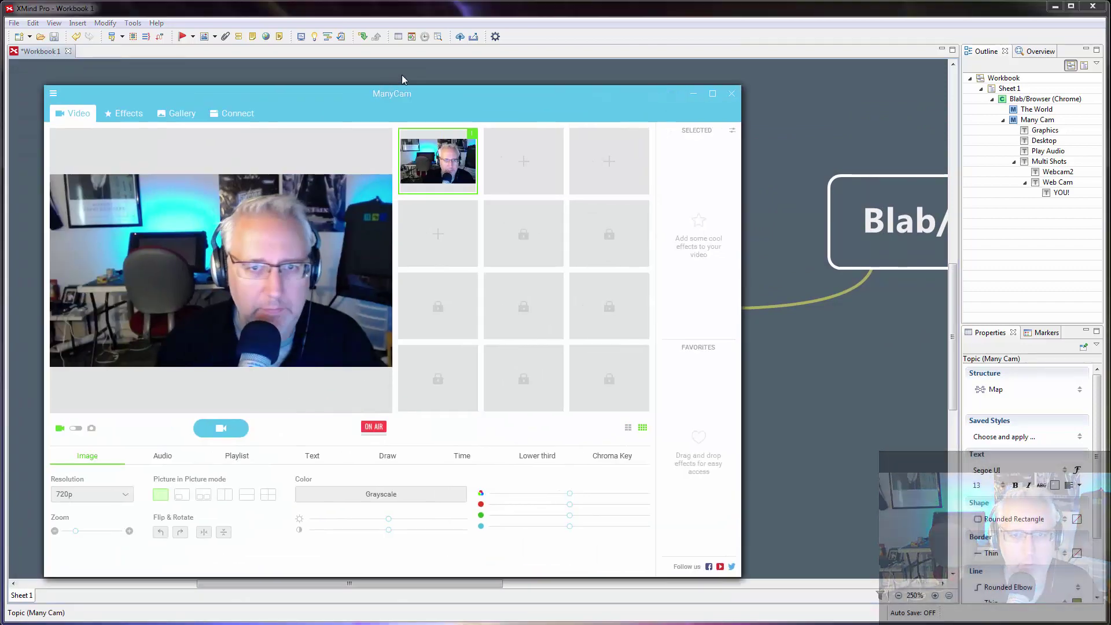
Step: Switch to ManyCam, view its main menu, and briefly move its window aside to compare with the mind map
left_click_drag(402, 74, 514, 105)
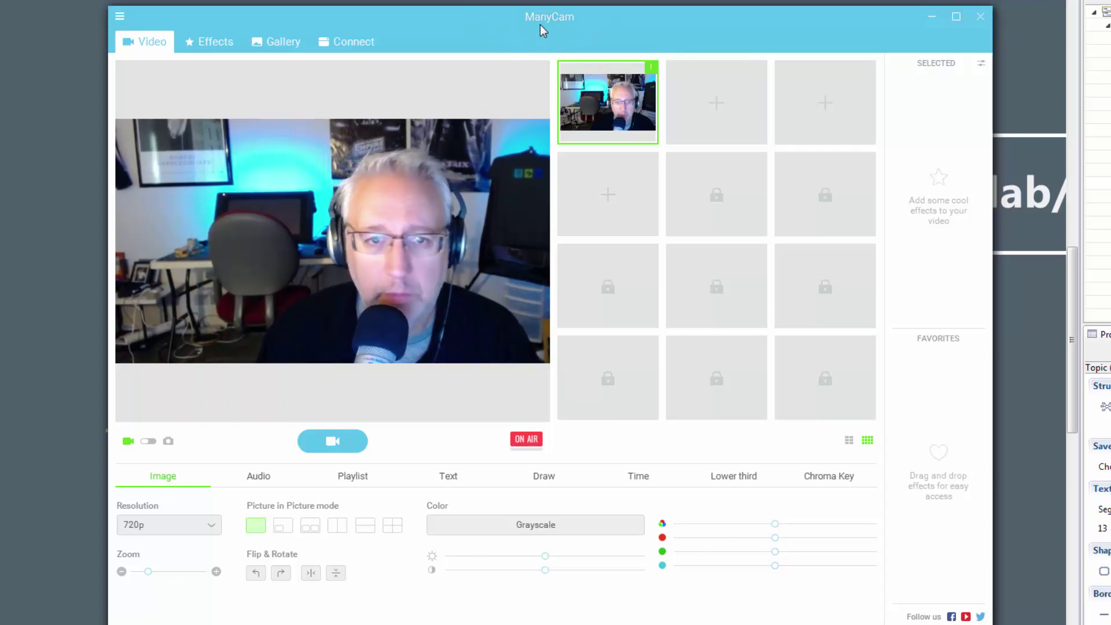
left_click(116, 18)
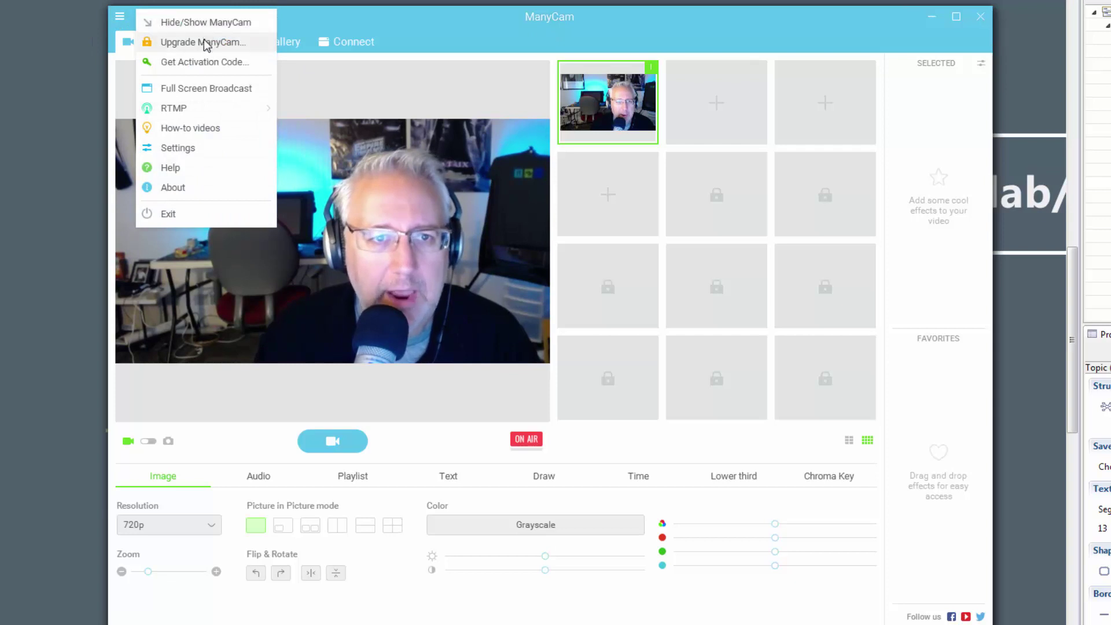
left_click(260, 46)
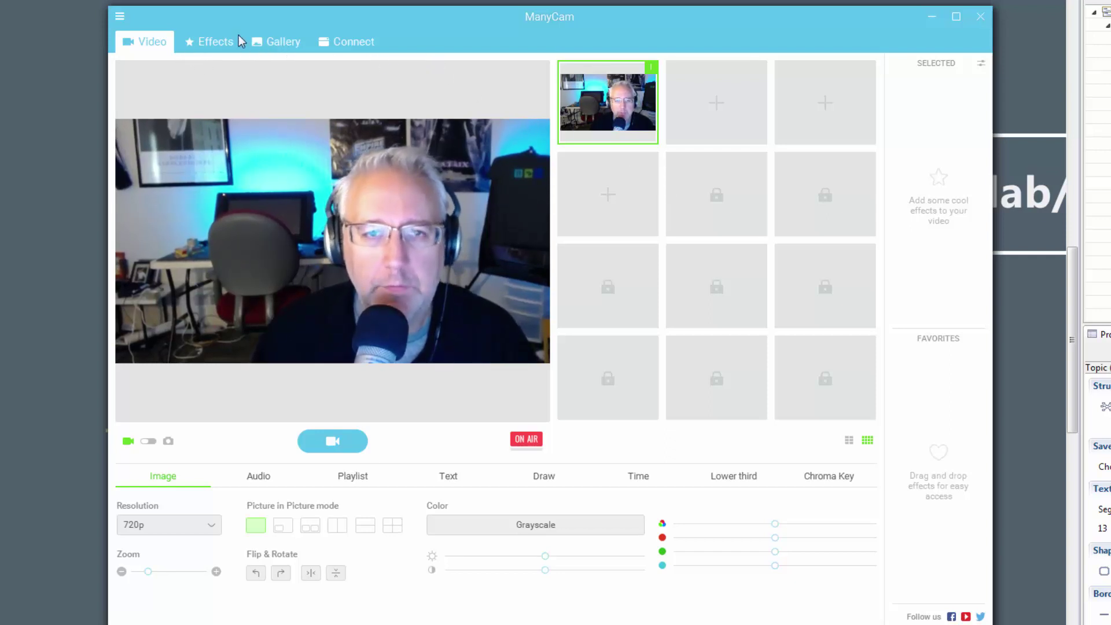
left_click_drag(539, 28, 1093, 18)
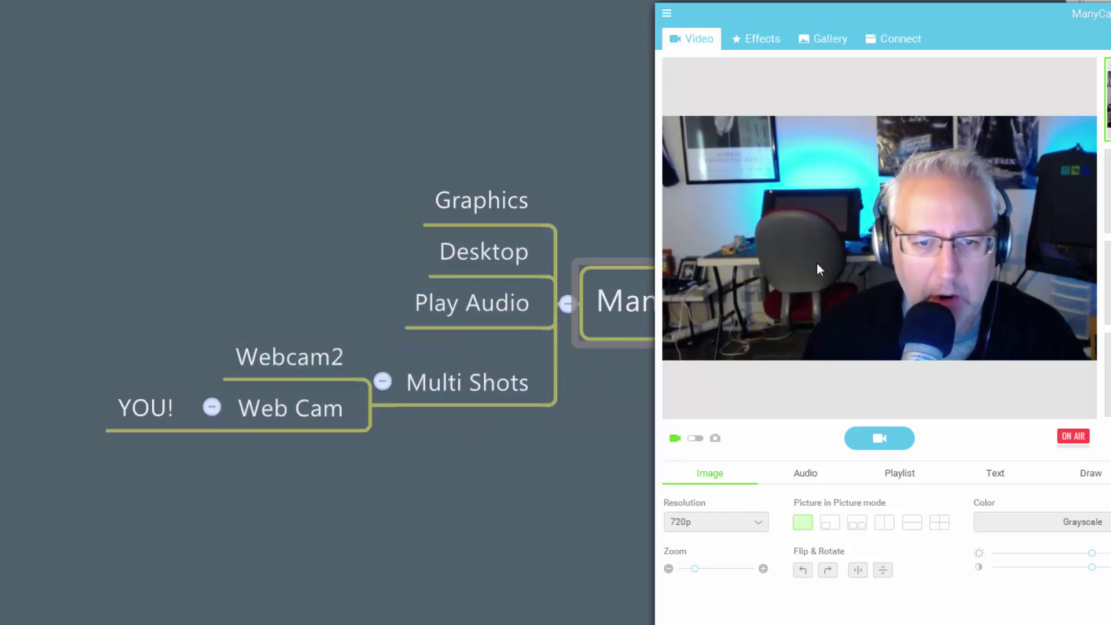
left_click_drag(984, 24, 370, 15)
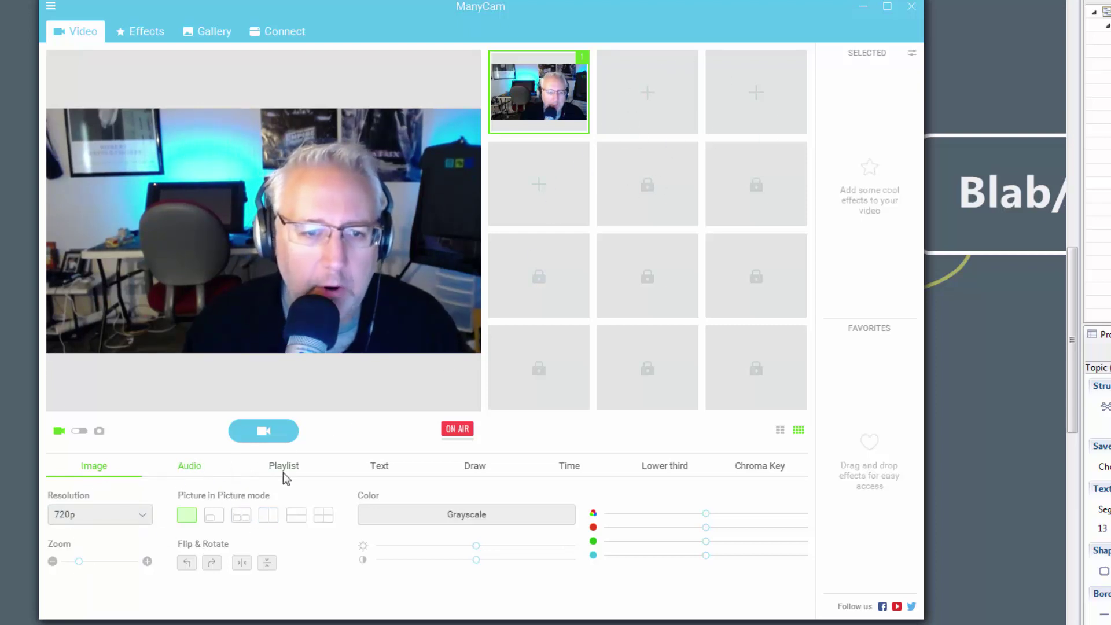
Step: Look through ManyCam's text, time and lower third options for the video
left_click(386, 465)
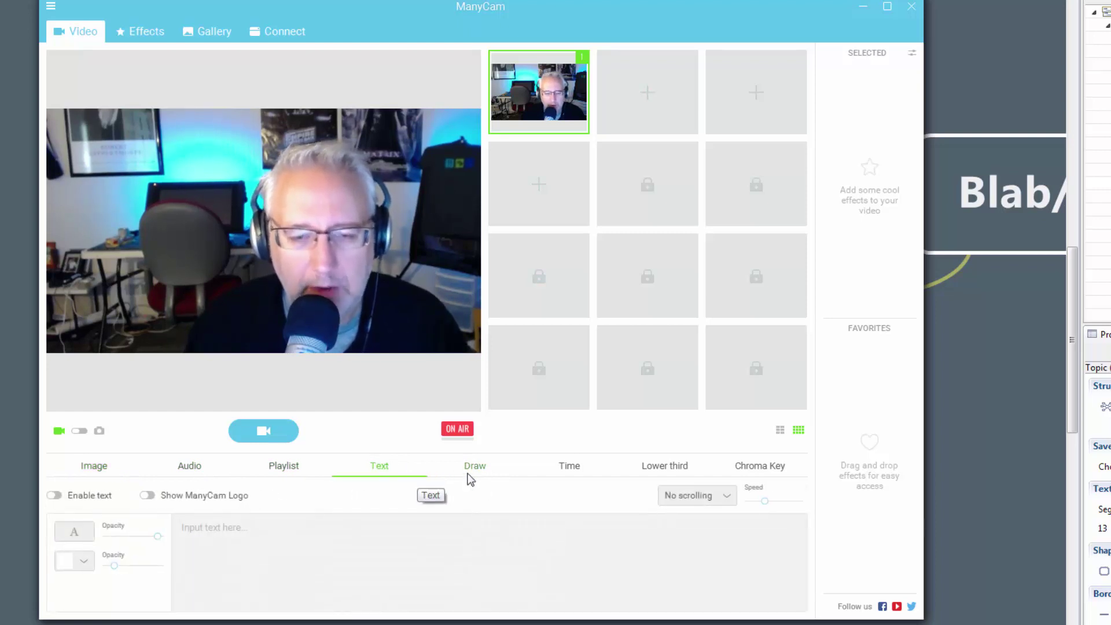
left_click(575, 469)
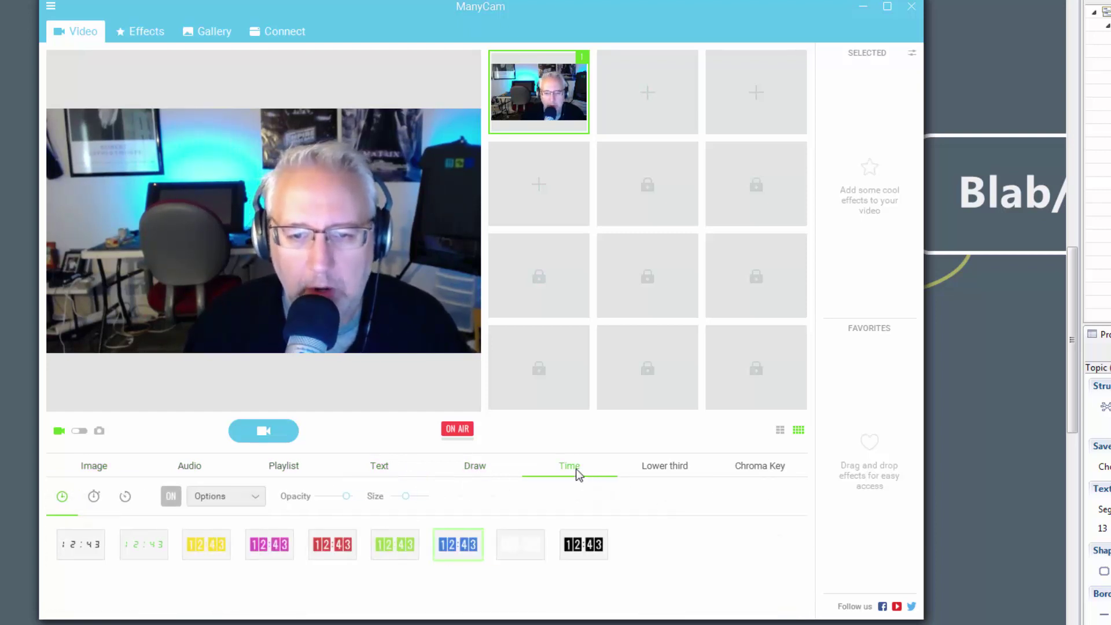
left_click(660, 471)
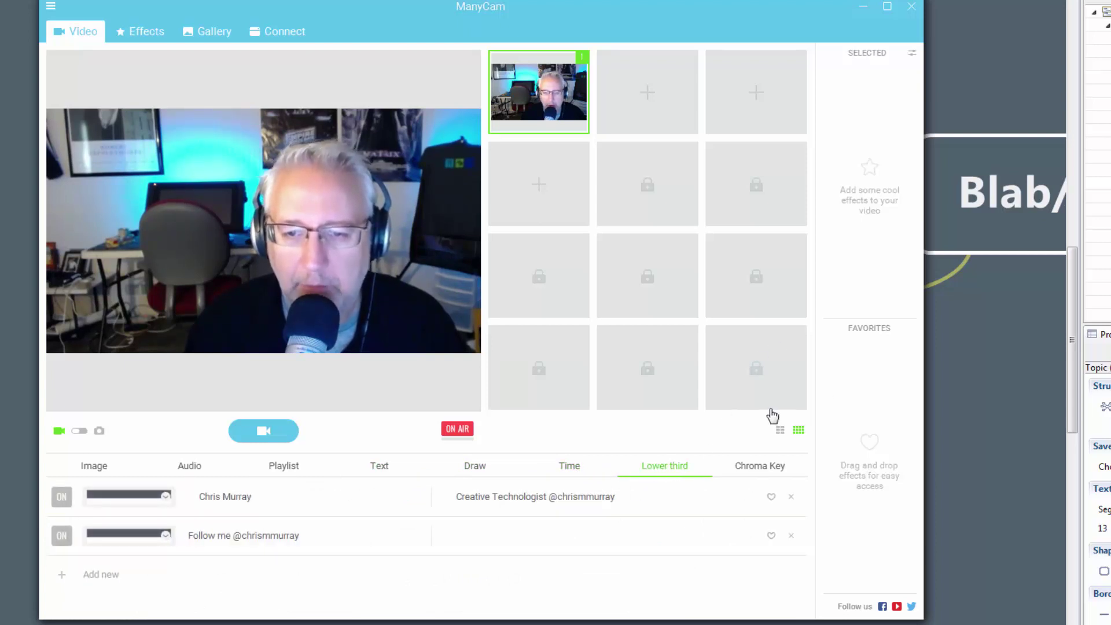
Step: Preview the first lower third on the live video, turn it off, and view the available lower third styles
left_click(62, 501)
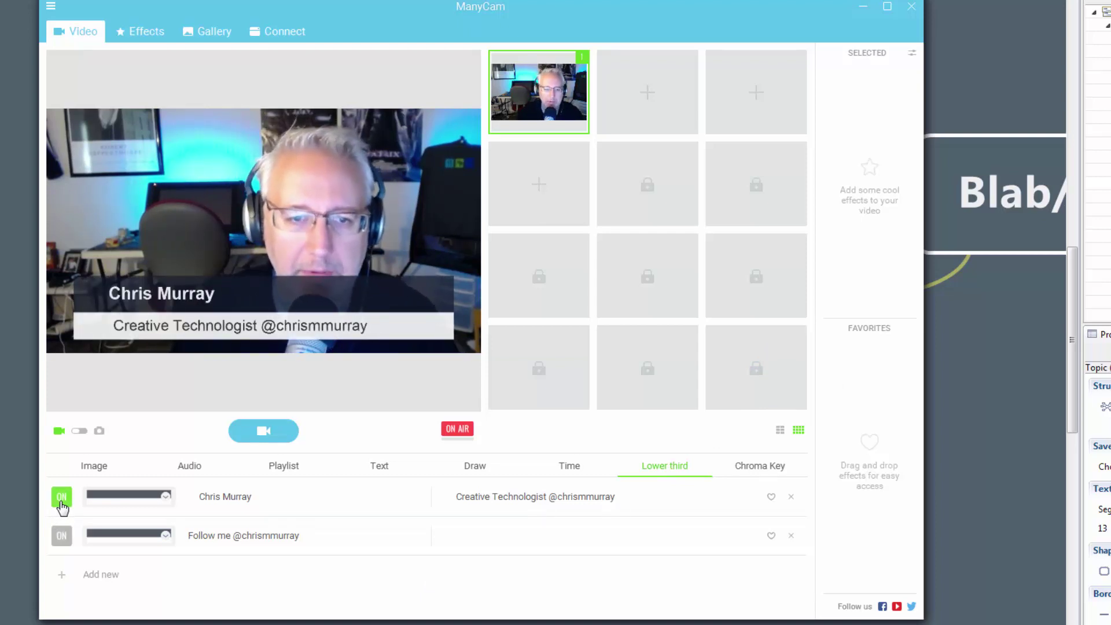
left_click(62, 501)
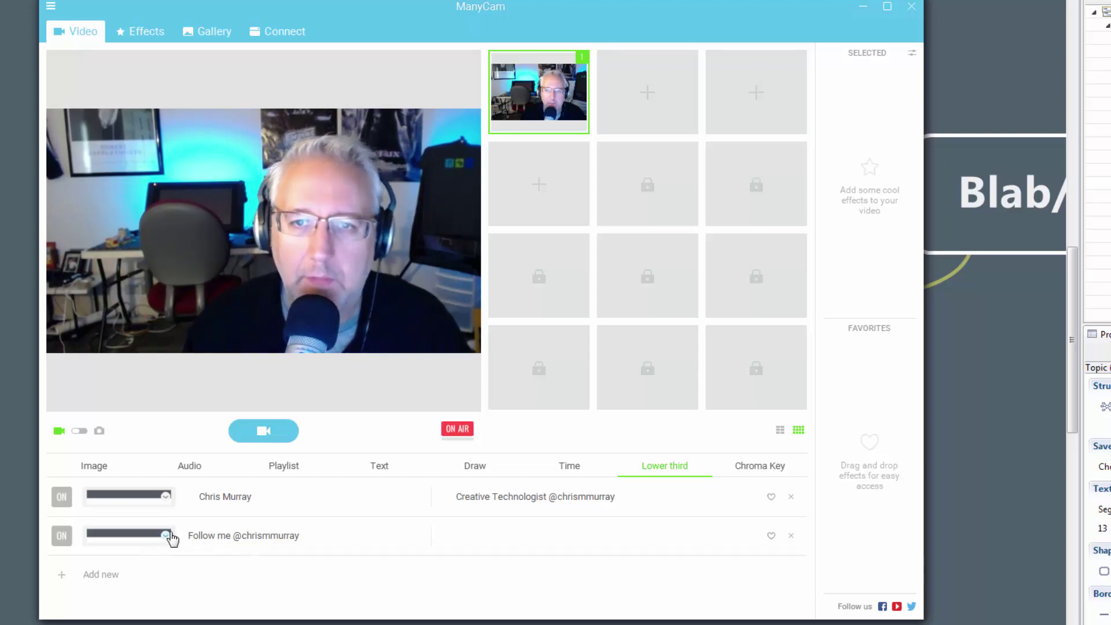
left_click(165, 503)
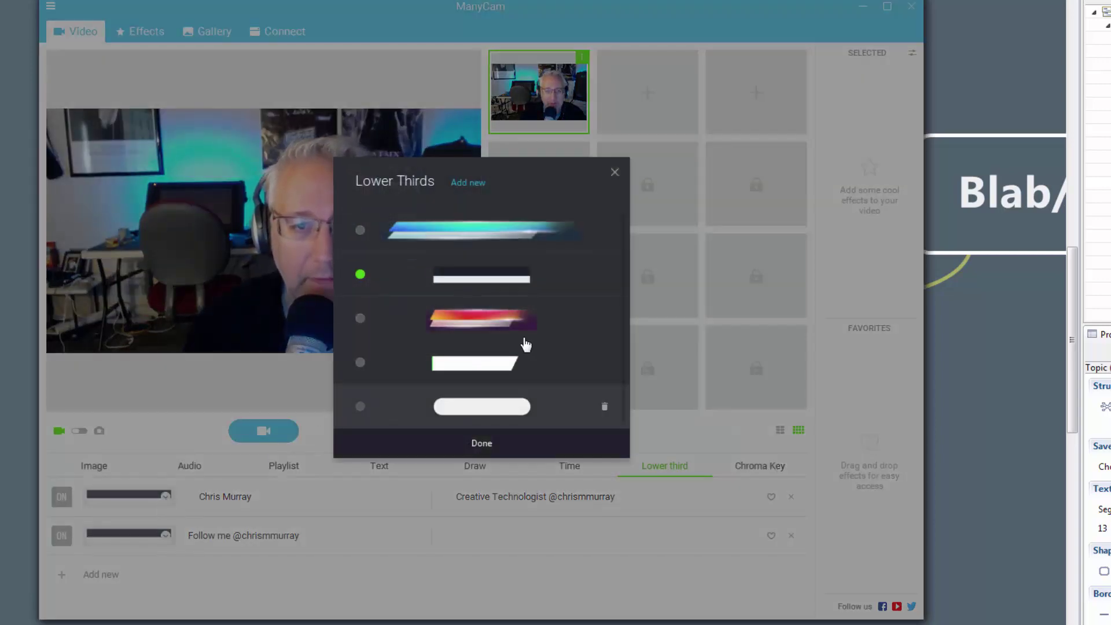
left_click(615, 172)
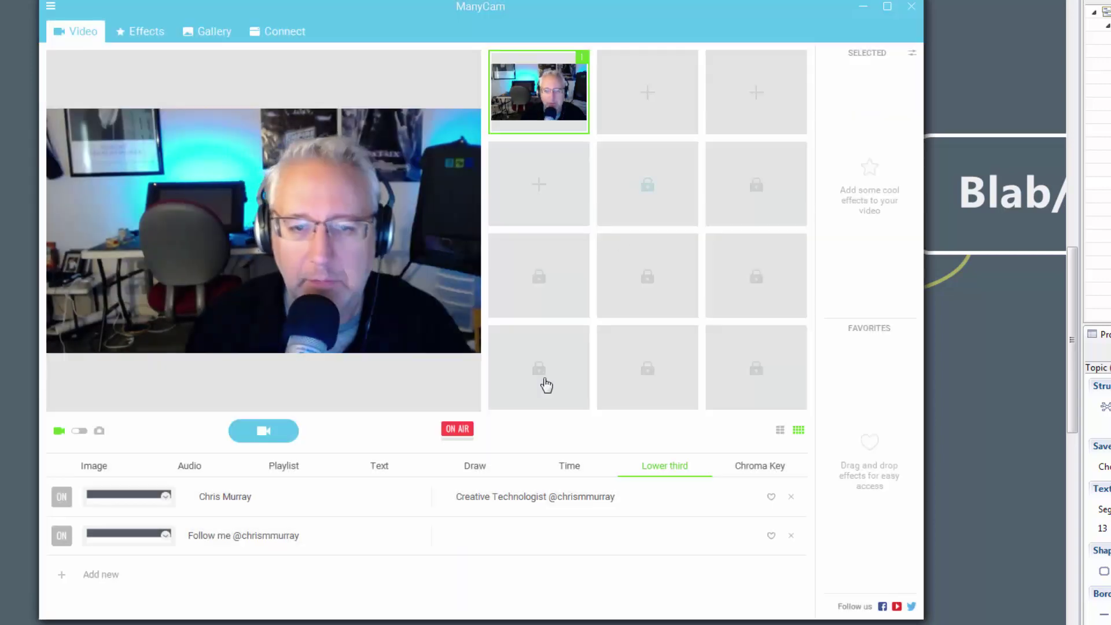
Step: Return to the image settings and add the Logitech QuickCam Pro 9000 camera as the source of the second video slot
left_click(95, 469)
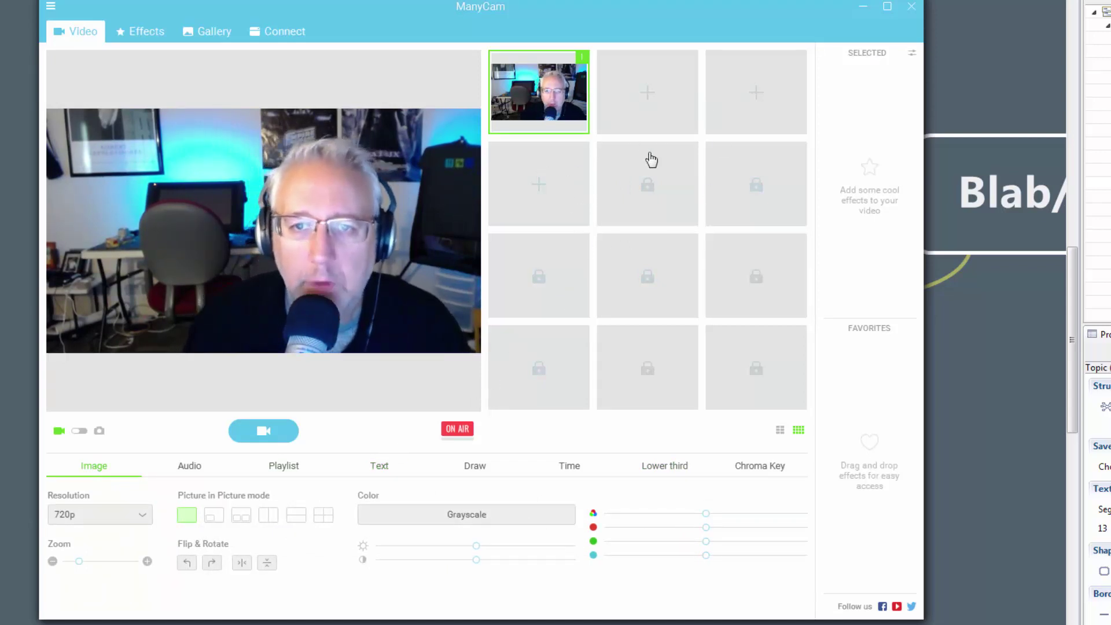
left_click(649, 102)
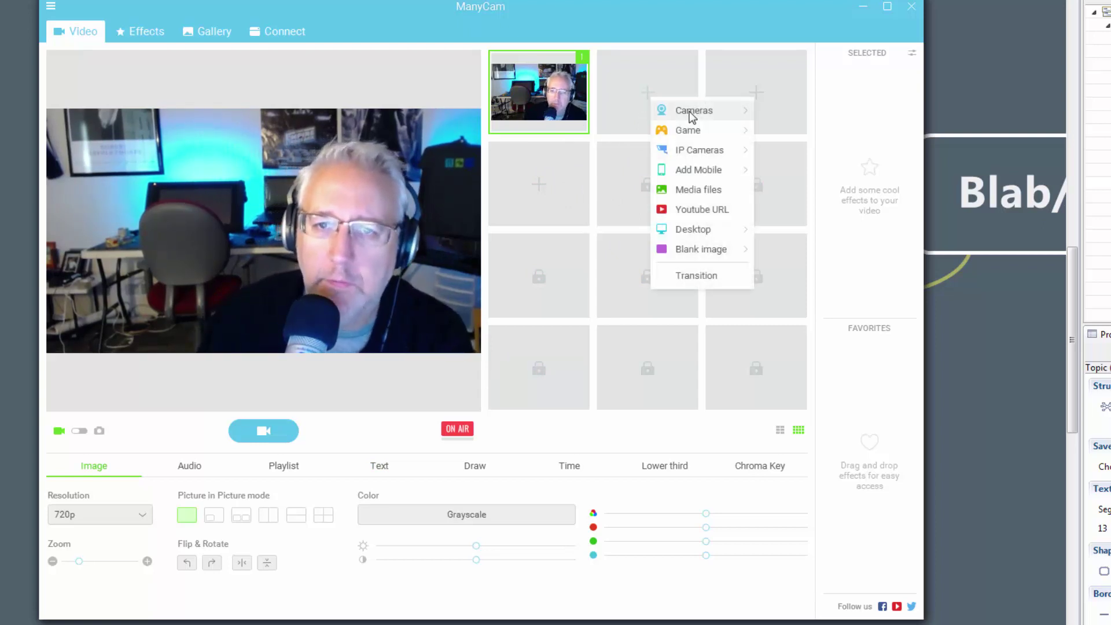
mouse_move(707, 103)
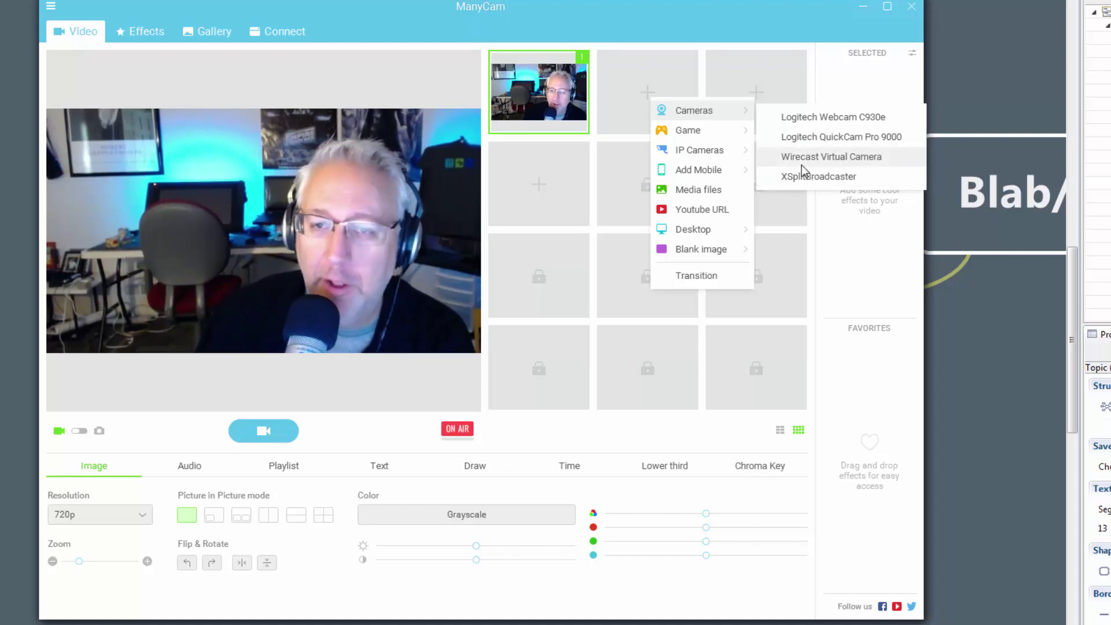
left_click(824, 142)
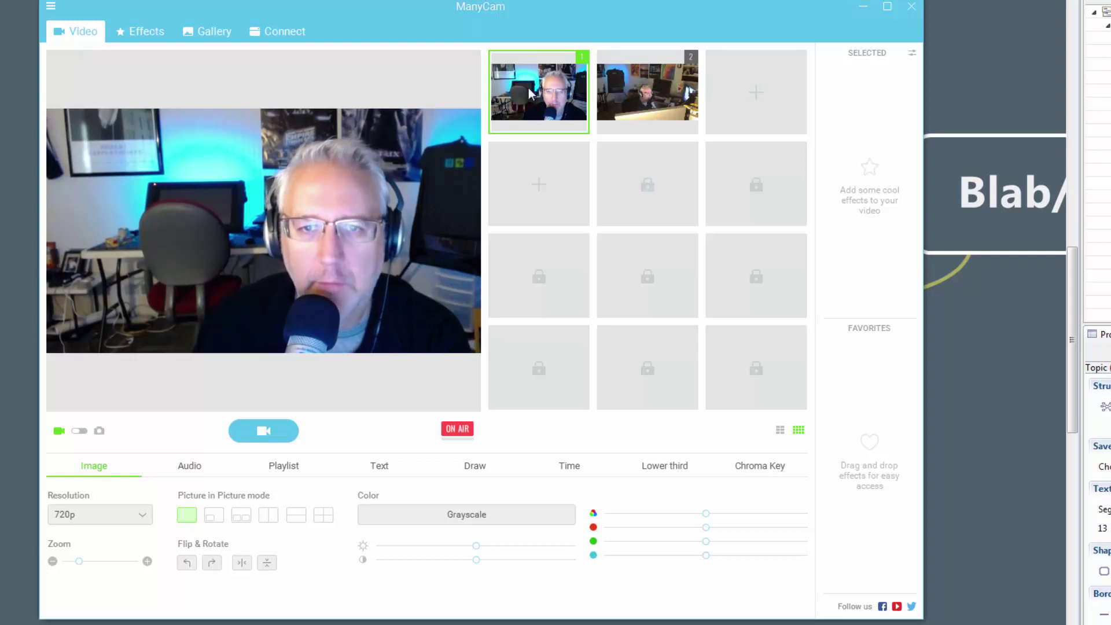
Step: Transition the live video to the second camera shot and back to the first
left_click(658, 88)
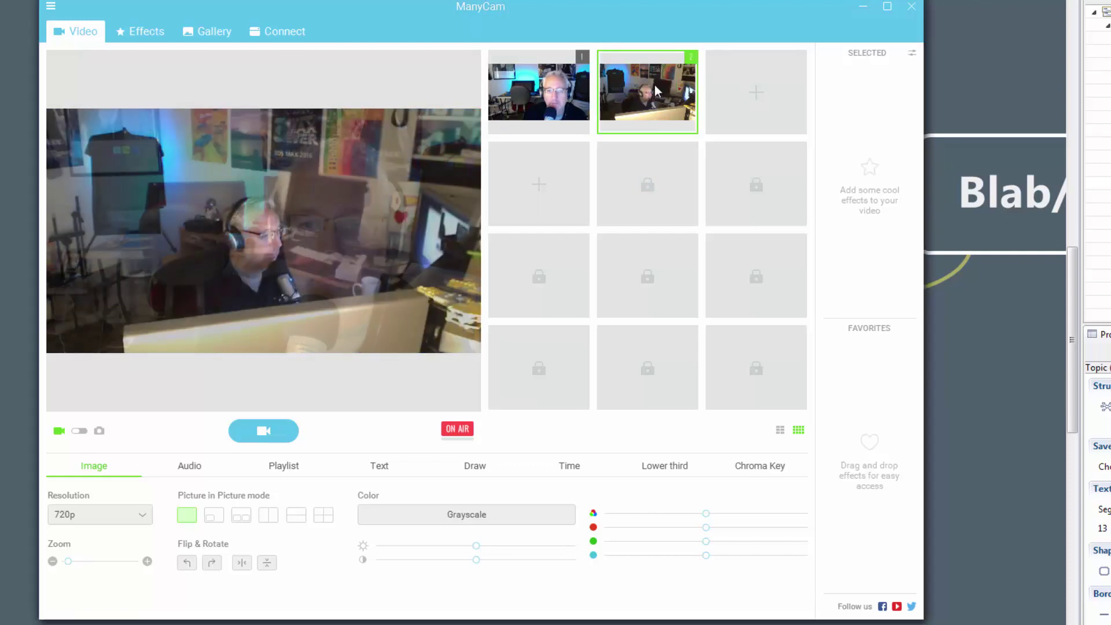
mouse_move(588, 113)
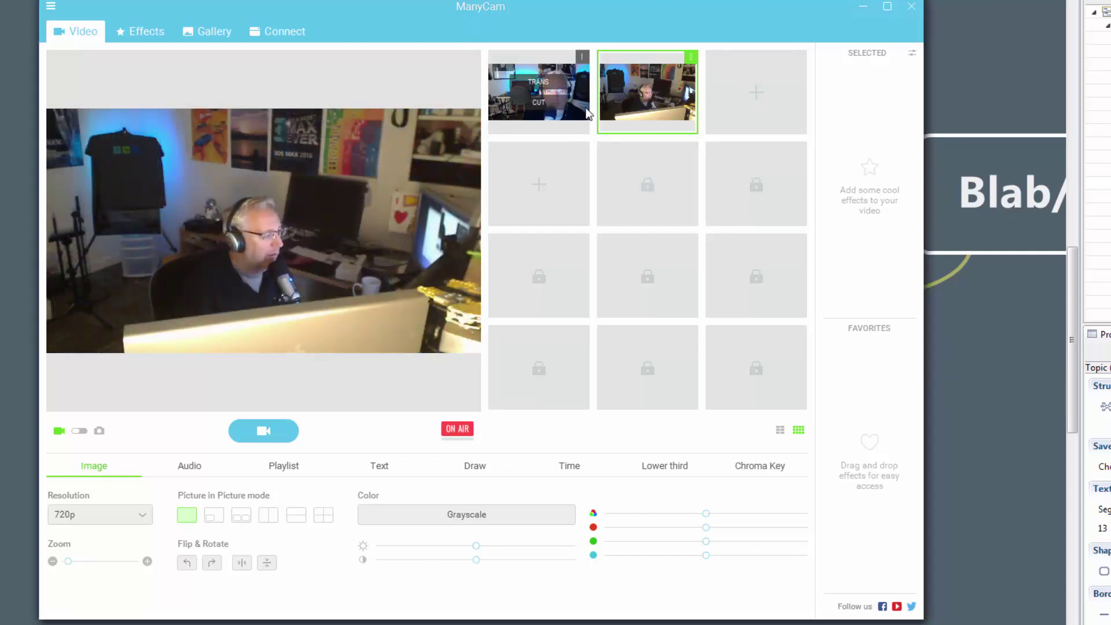
left_click(549, 81)
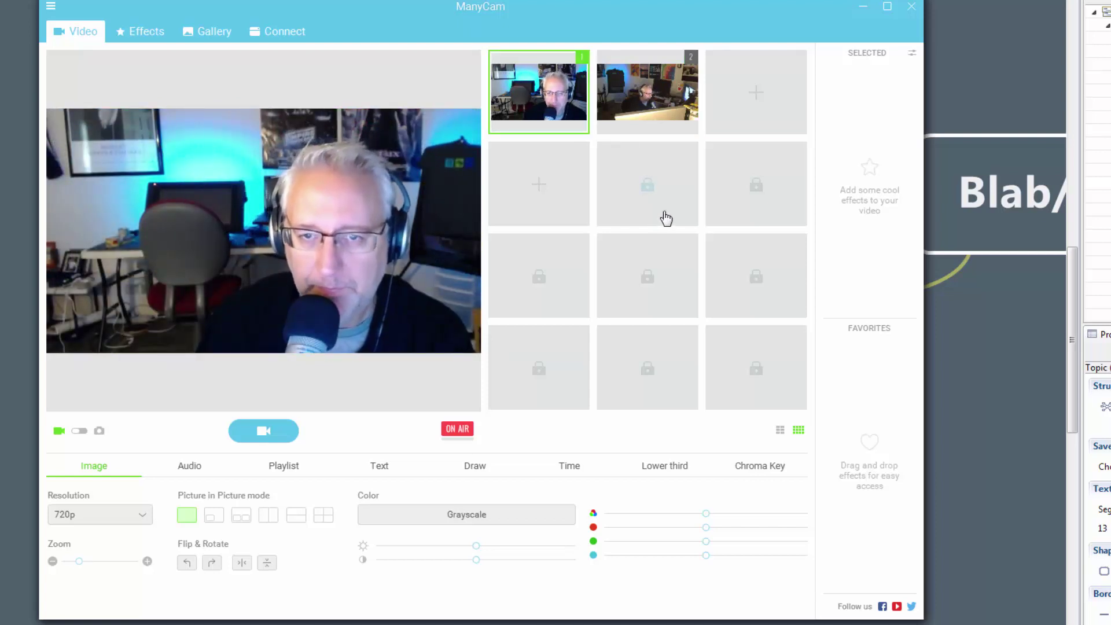
Step: Add the media file WavyGizmosmovie.mov to the third video slot and transition the live video to it
left_click(759, 94)
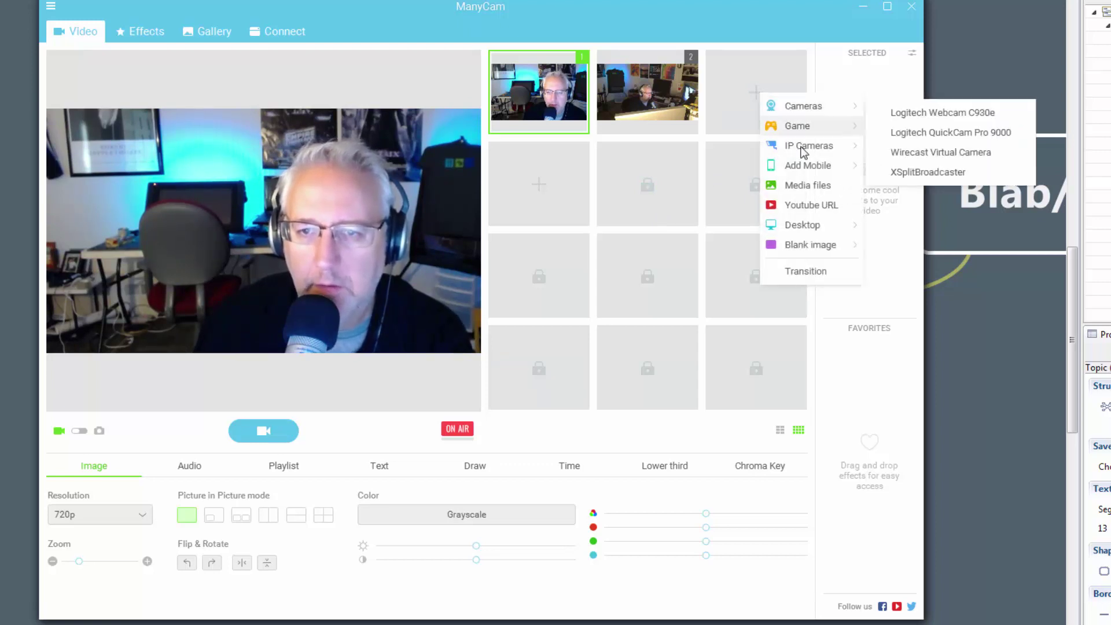
left_click(807, 185)
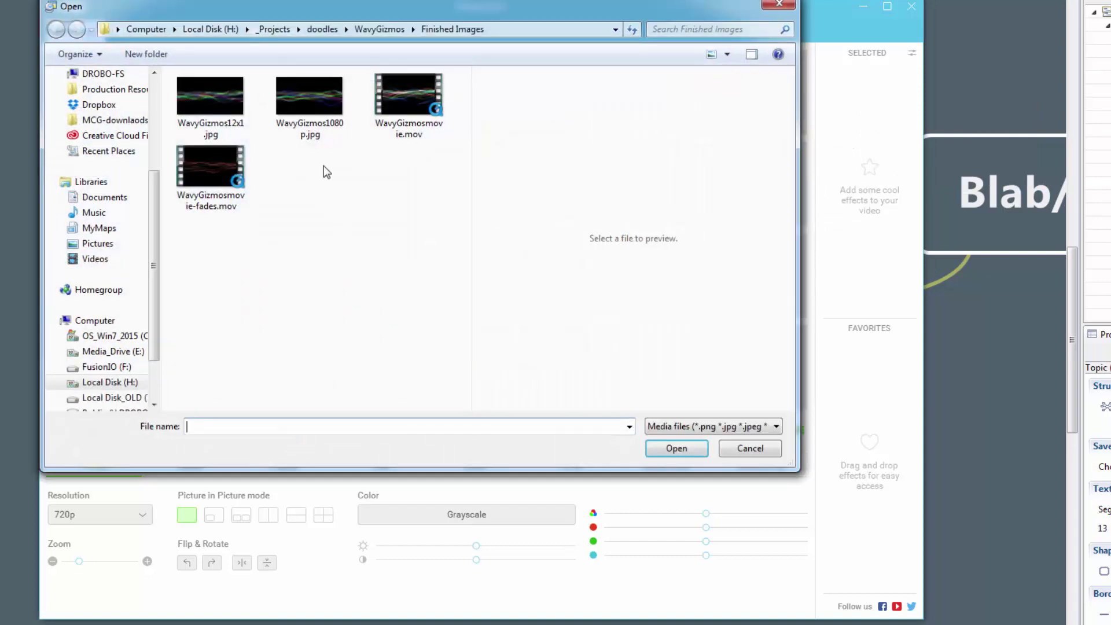
left_click(401, 132)
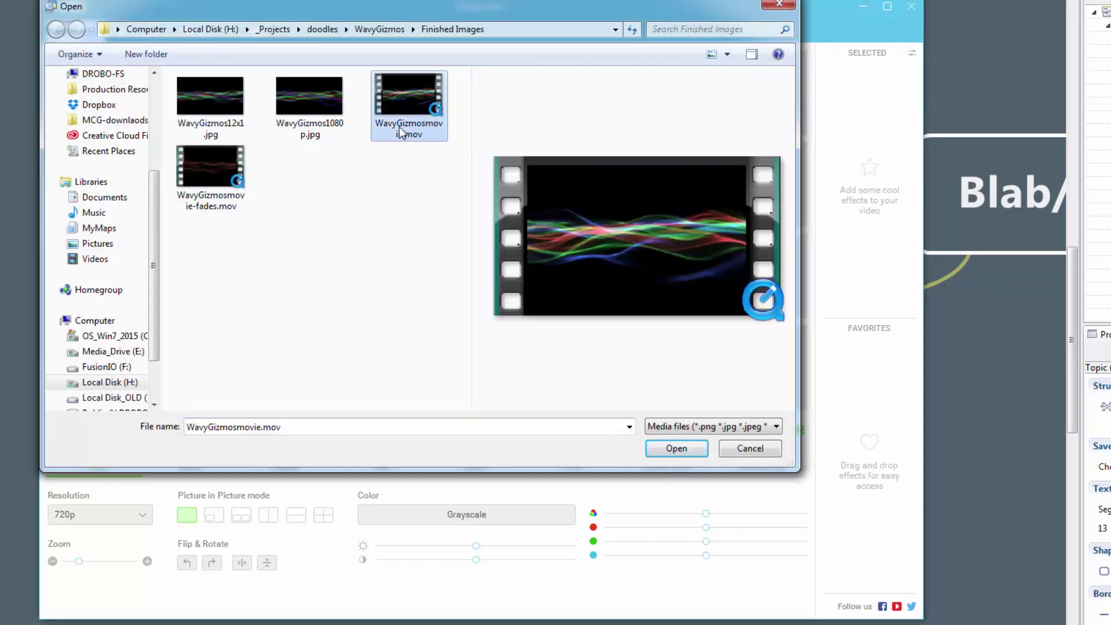
left_click(682, 449)
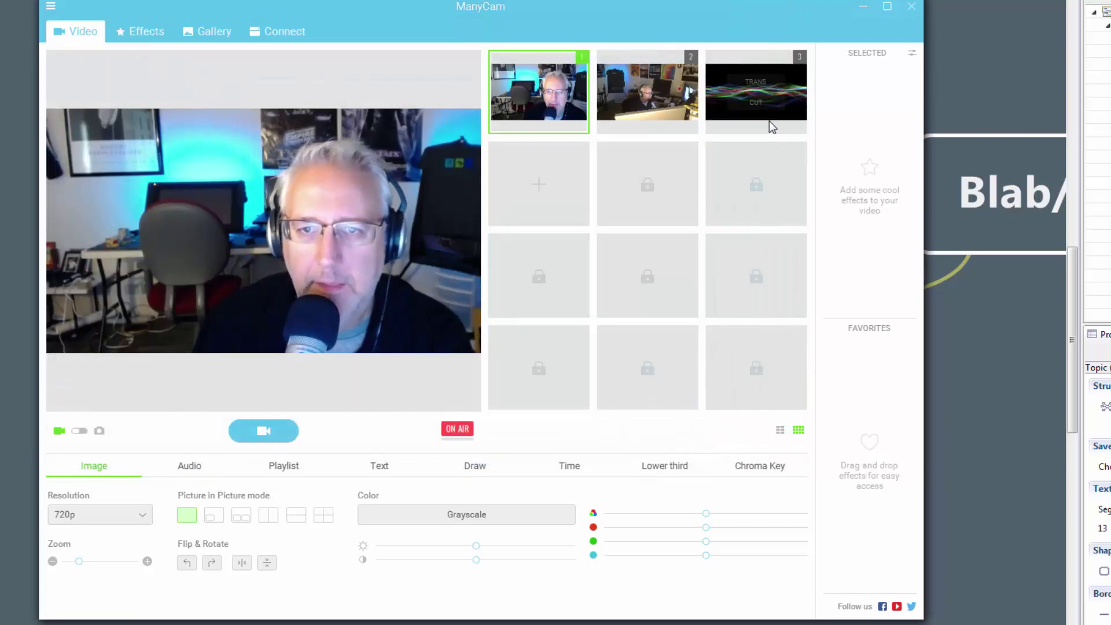
left_click(756, 80)
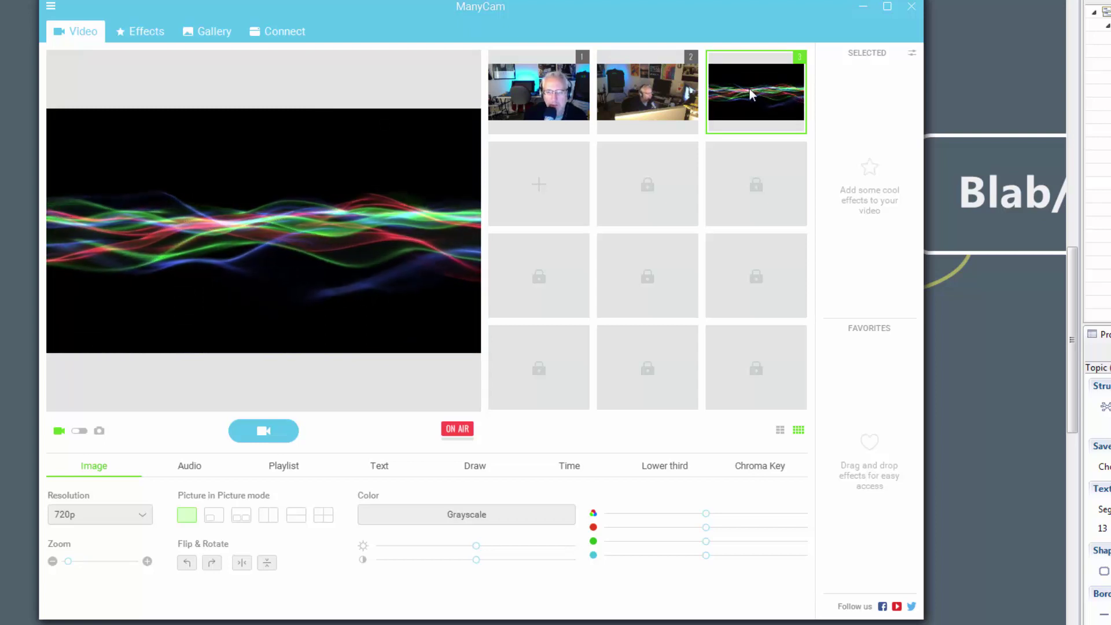
mouse_move(668, 89)
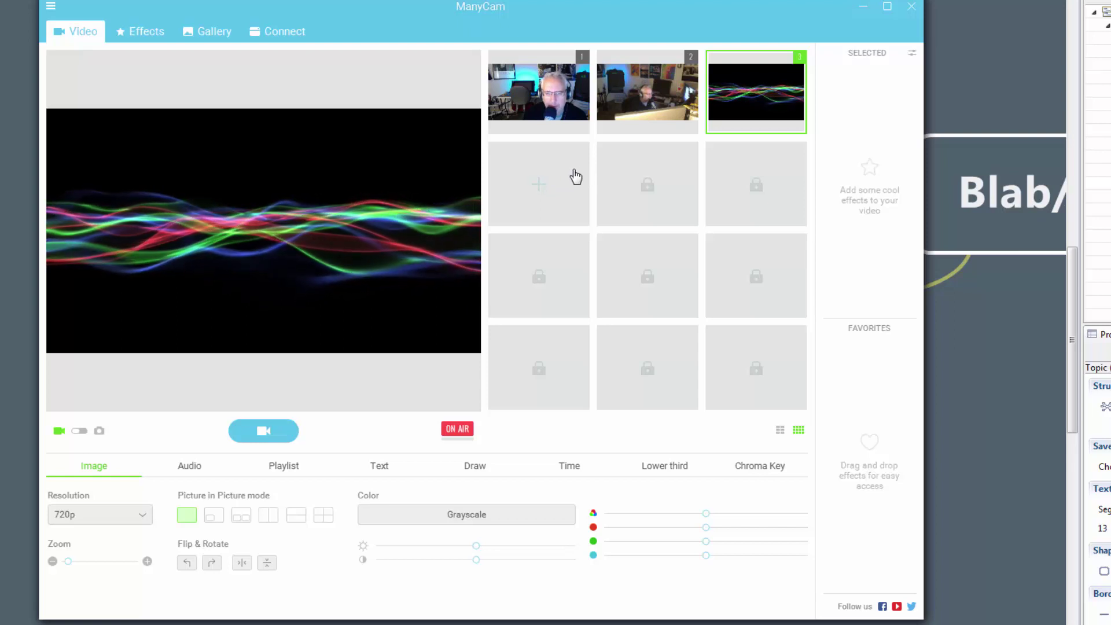
Step: Add the desktop capture of Display 4 as the source of the fourth video slot
left_click(544, 187)
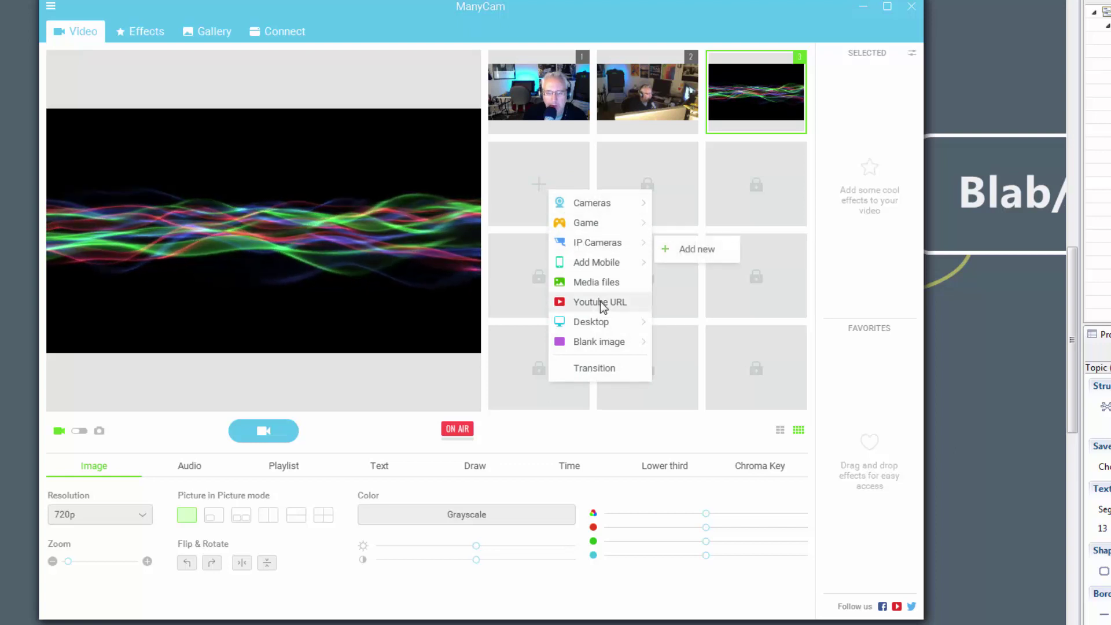
mouse_move(598, 328)
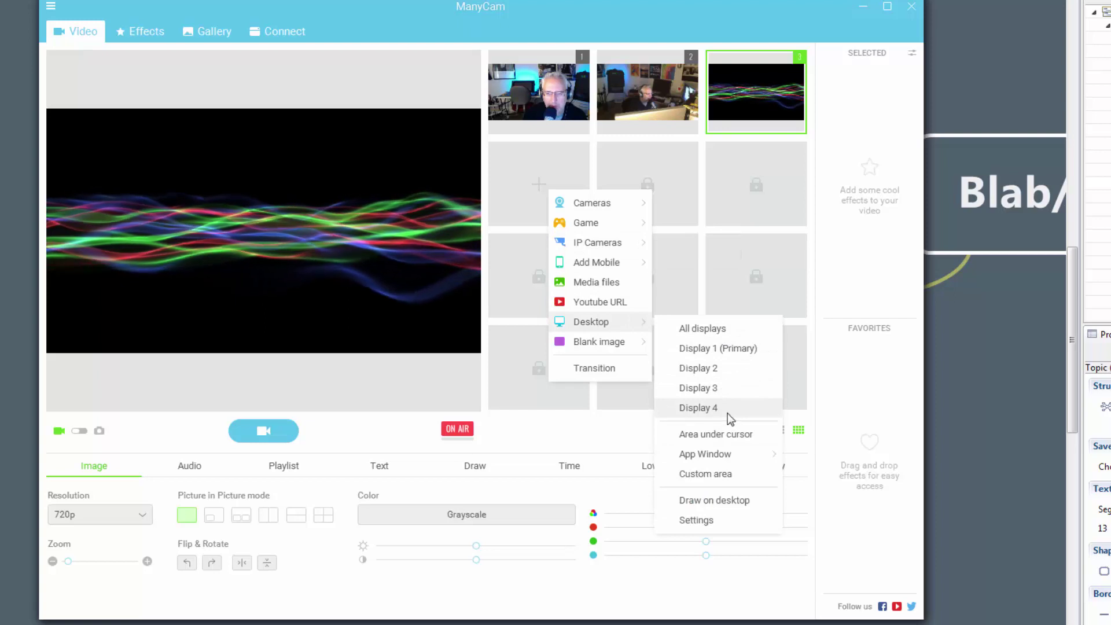
left_click(698, 408)
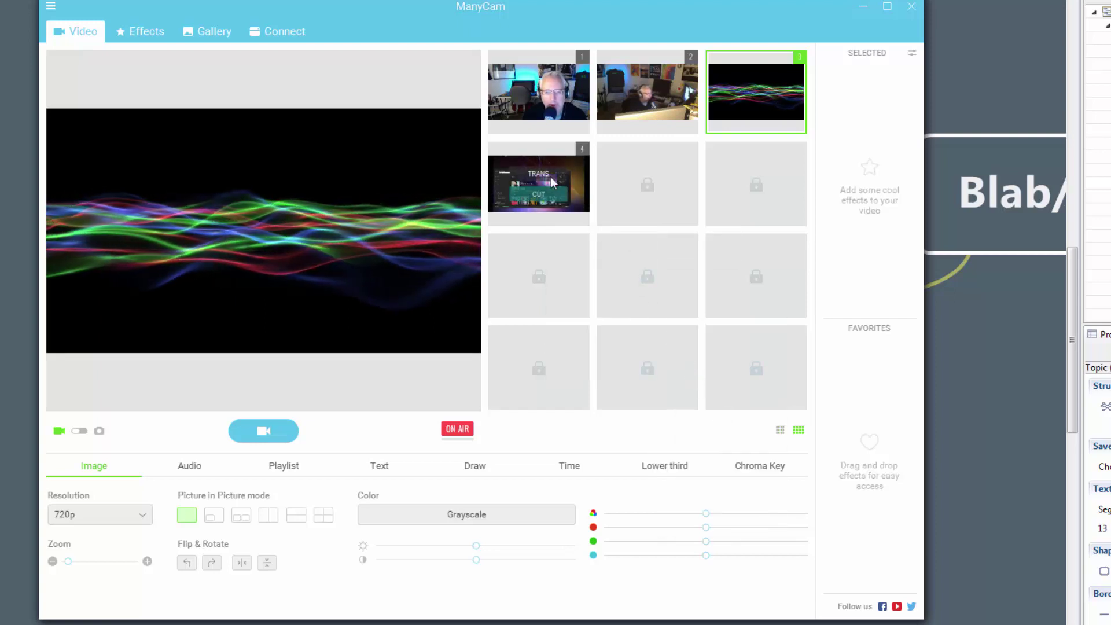
mouse_move(546, 173)
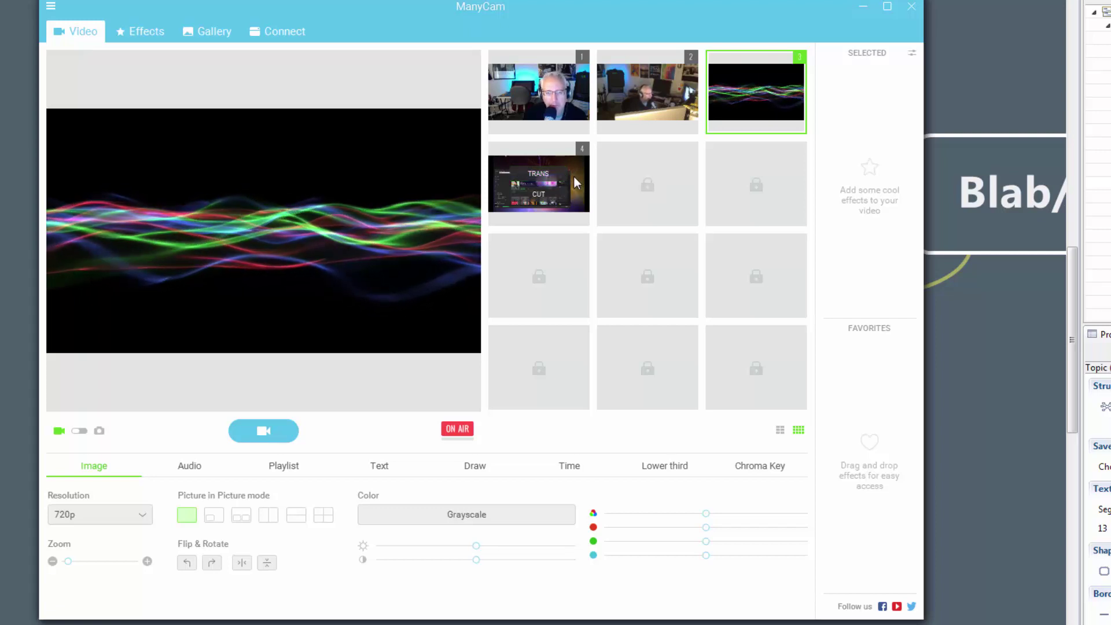
Step: Transition the live video to the desktop capture, back to the first camera, and on to the second camera
left_click(548, 173)
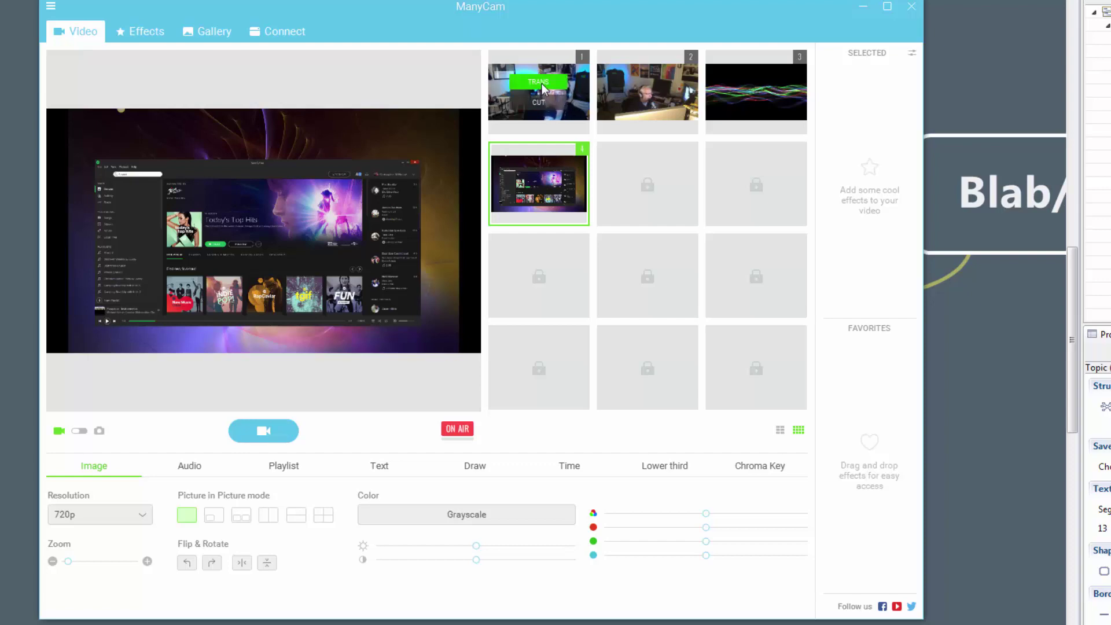
left_click(545, 89)
left_click(659, 83)
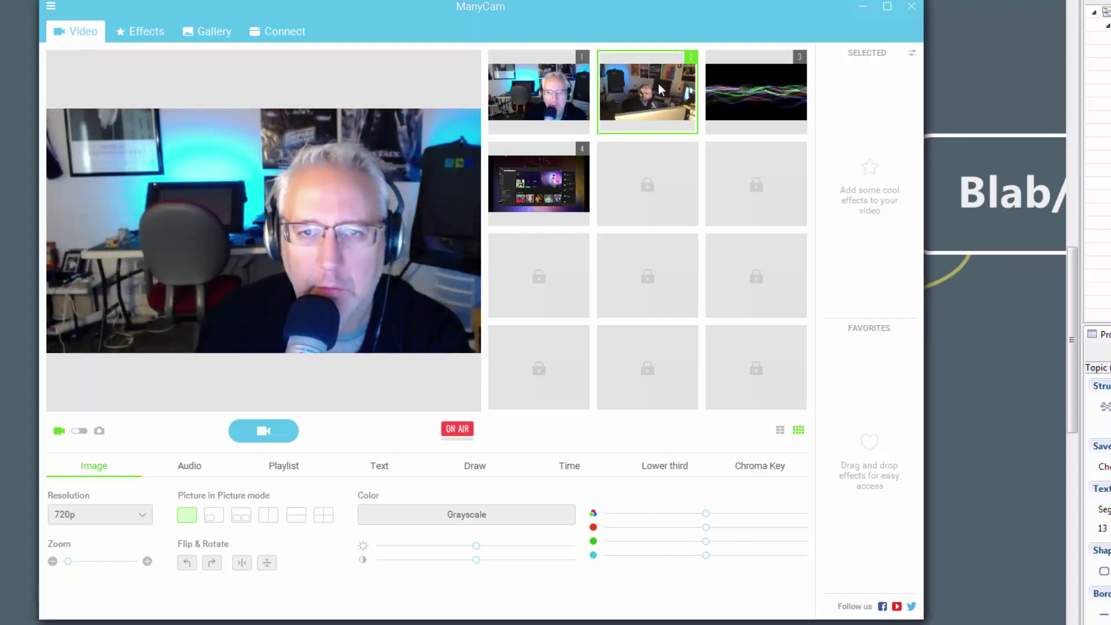
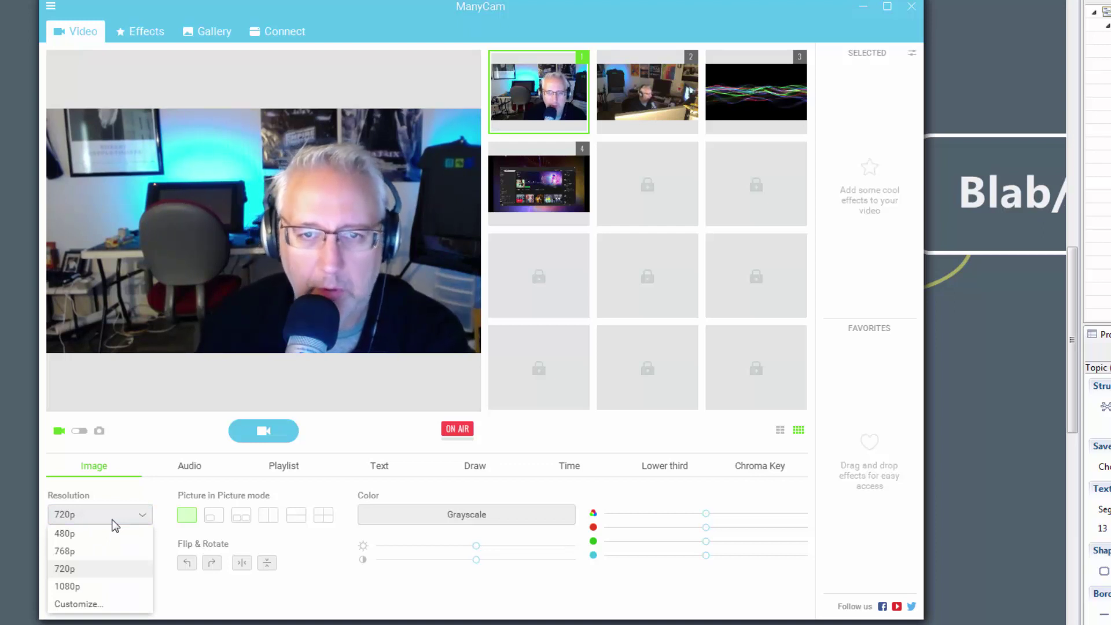
Step: View the available resolutions and frame rate in the video settings, and return to the main window
left_click(51, 6)
left_click(113, 142)
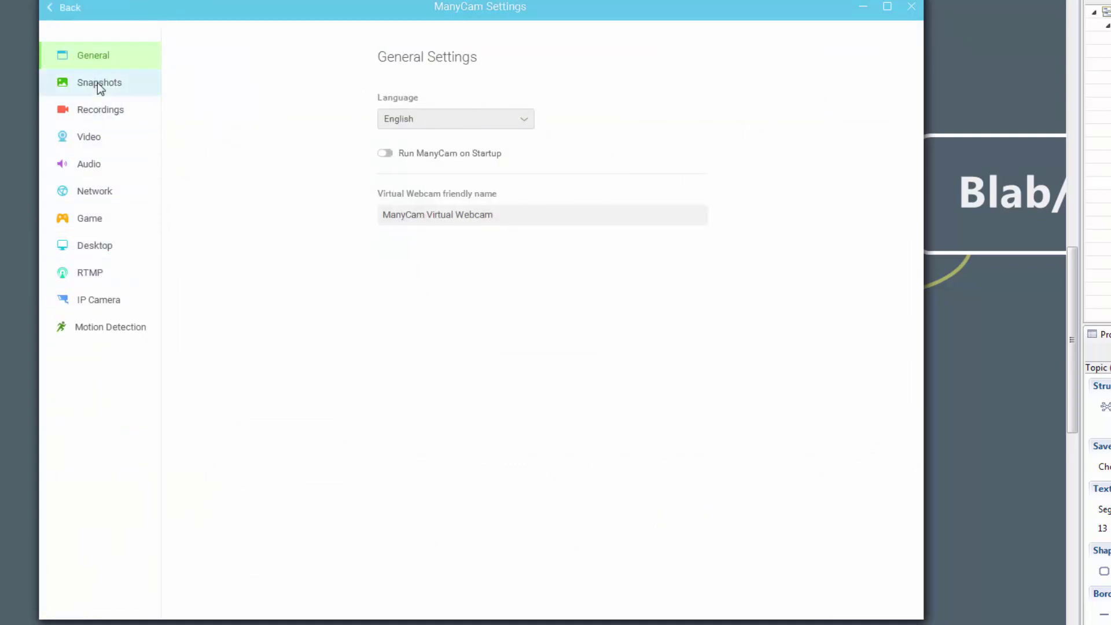
left_click(92, 142)
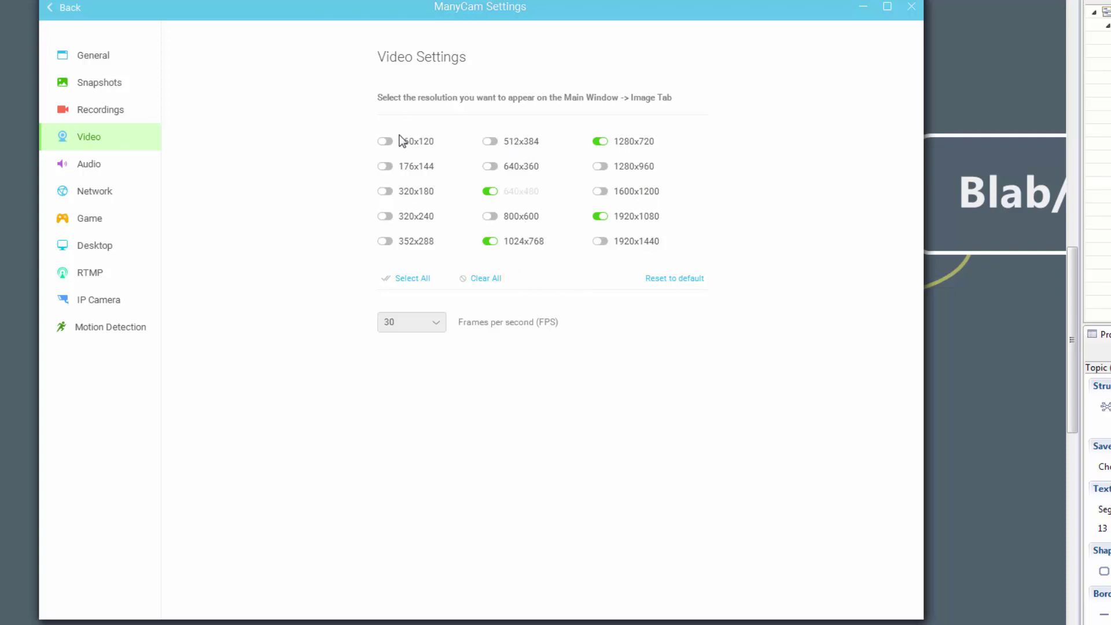
left_click(72, 9)
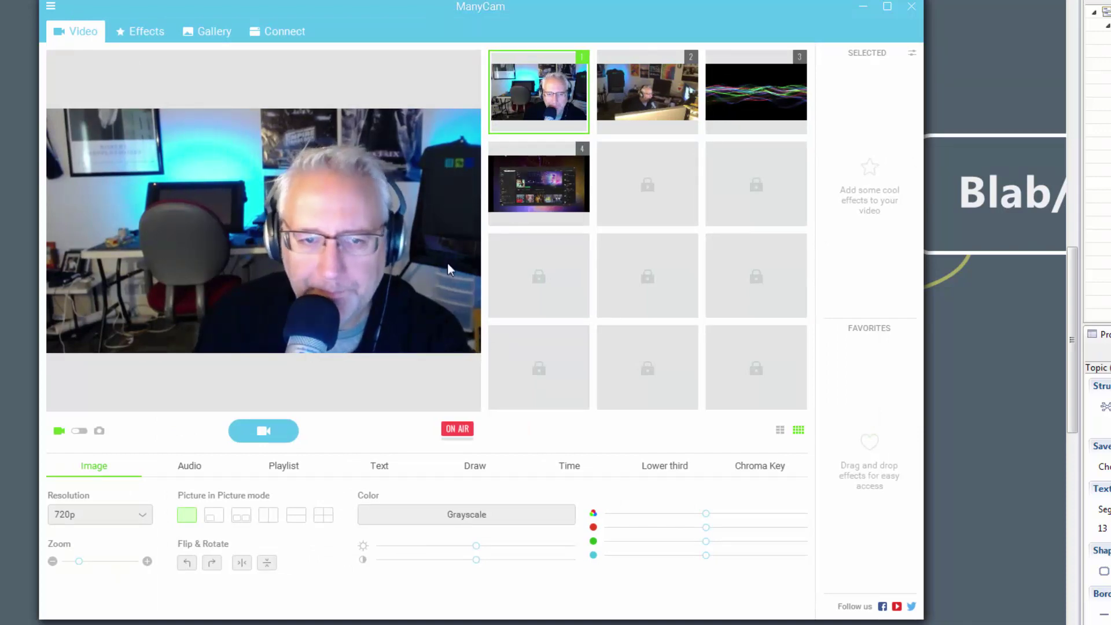
Step: Try the 1080p video resolution, and set it back to 720p
left_click(146, 516)
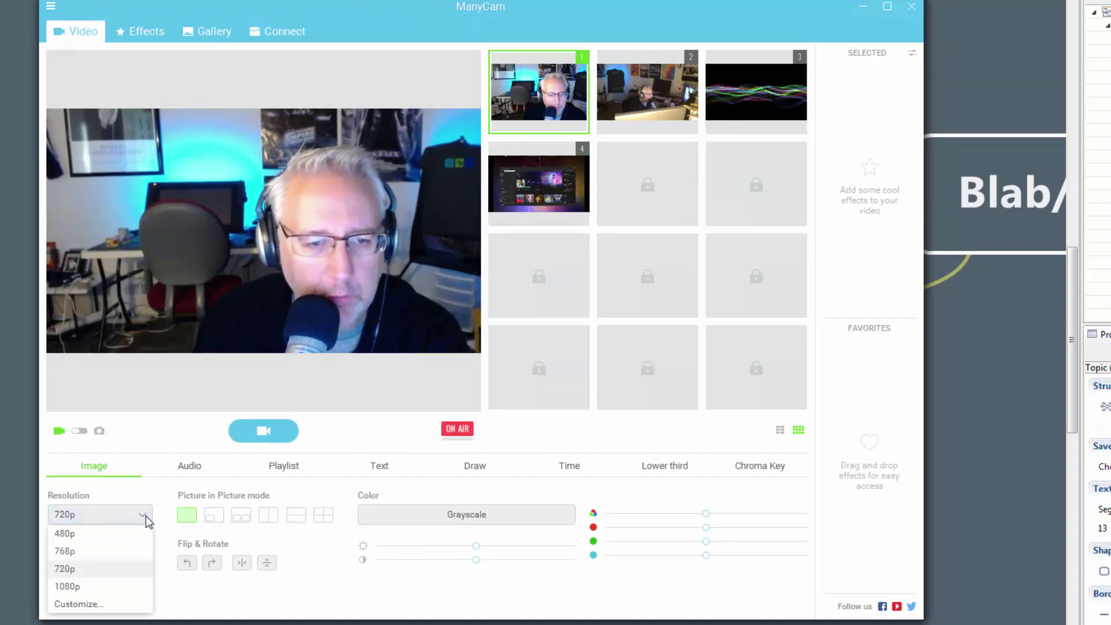
left_click(119, 588)
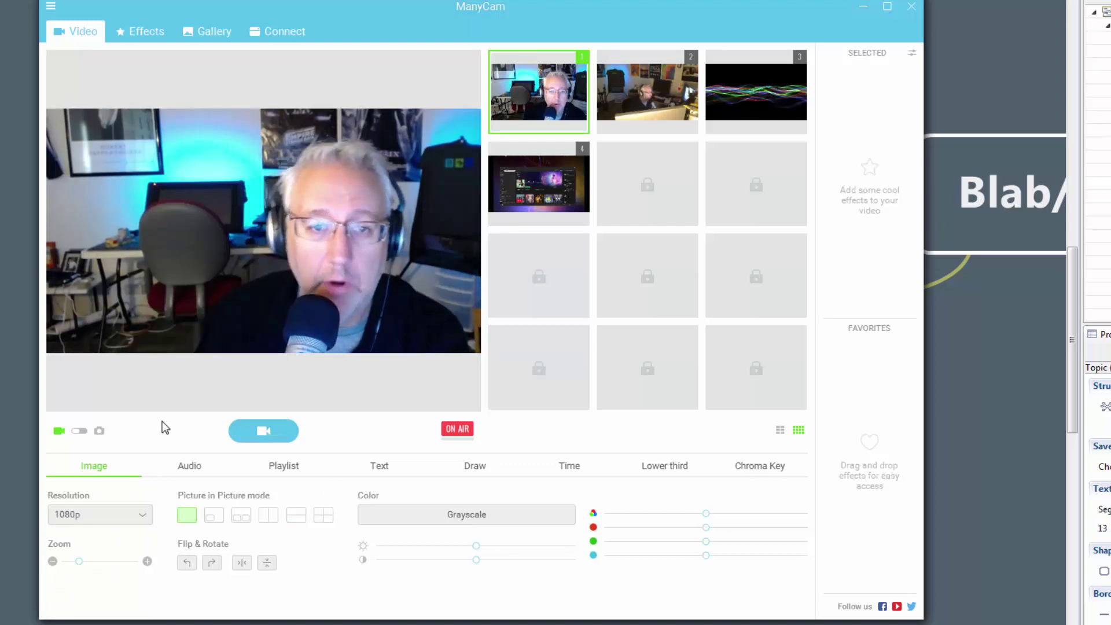
left_click(141, 518)
left_click(120, 571)
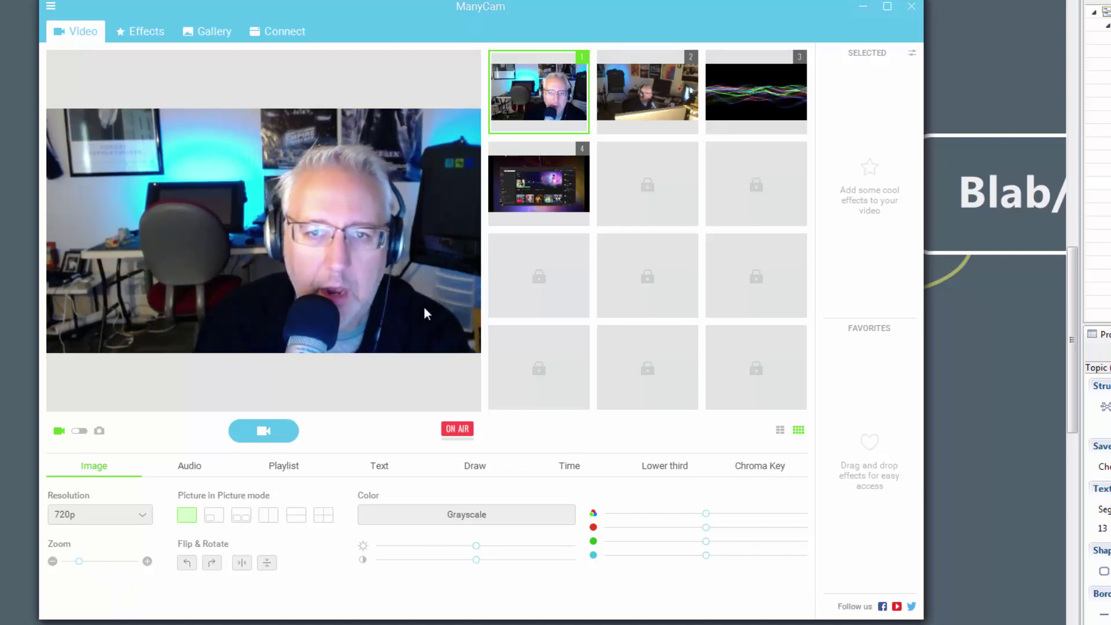
Step: Try the picture-in-picture modes with one inset and two insets on the first shot, and switch to the side-by-side split
left_click(214, 516)
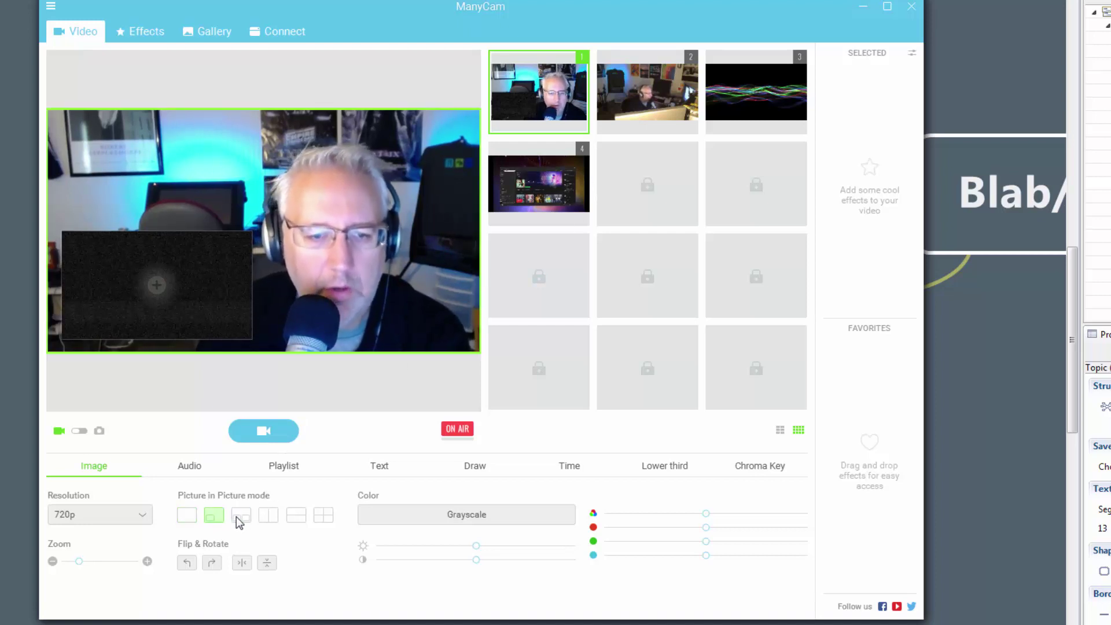
left_click(241, 516)
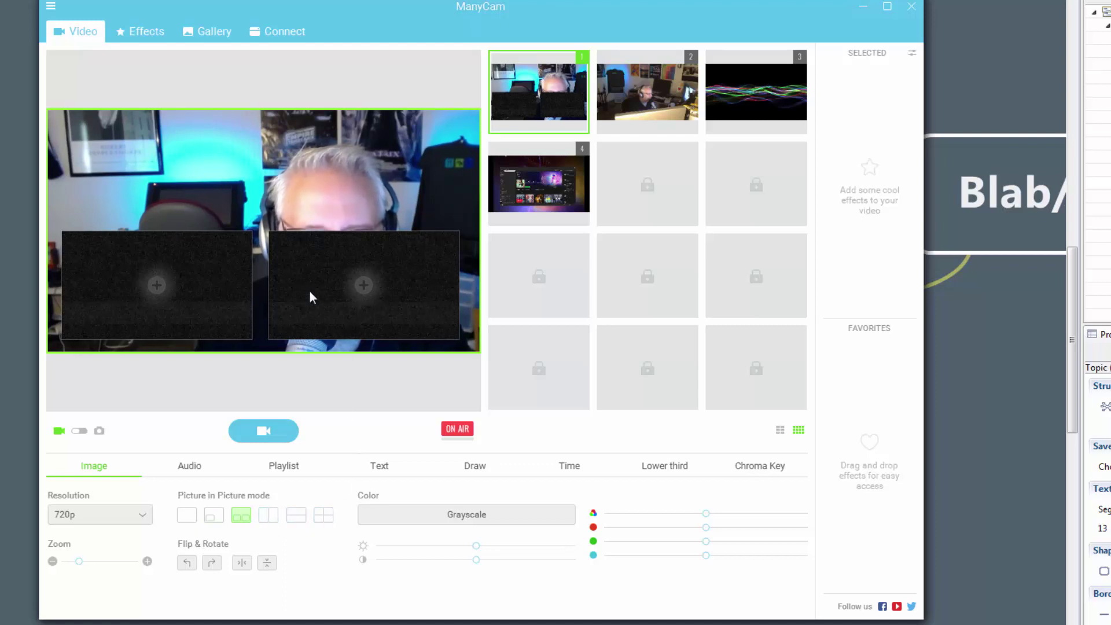
left_click(272, 518)
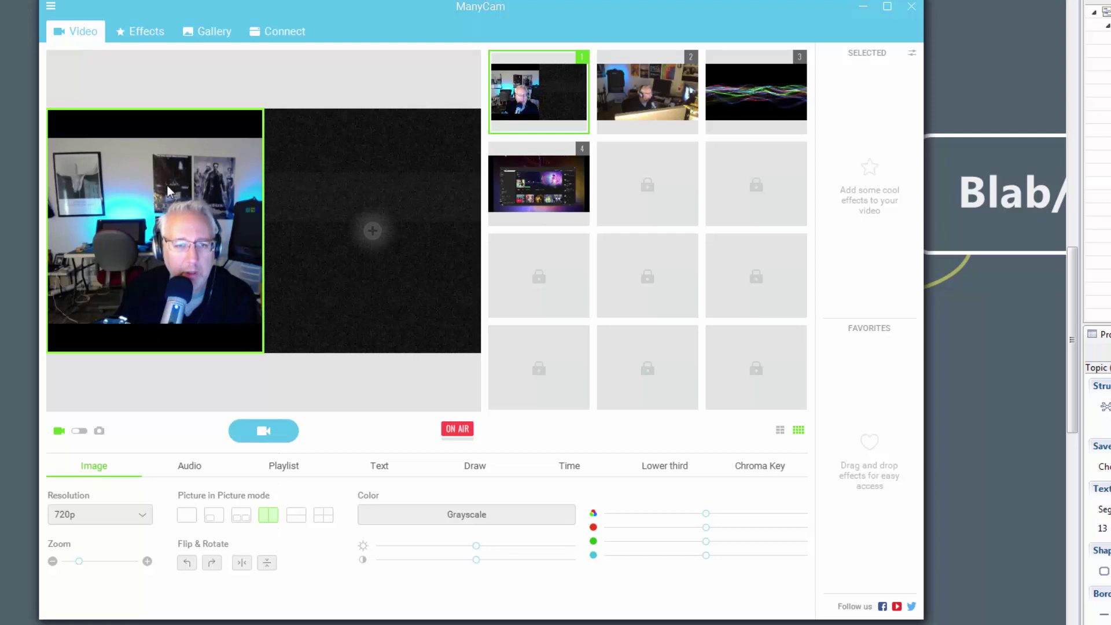
Step: Fill the empty right half of the split shot with the image file WavyGizmos1080p.jpg
left_click(372, 232)
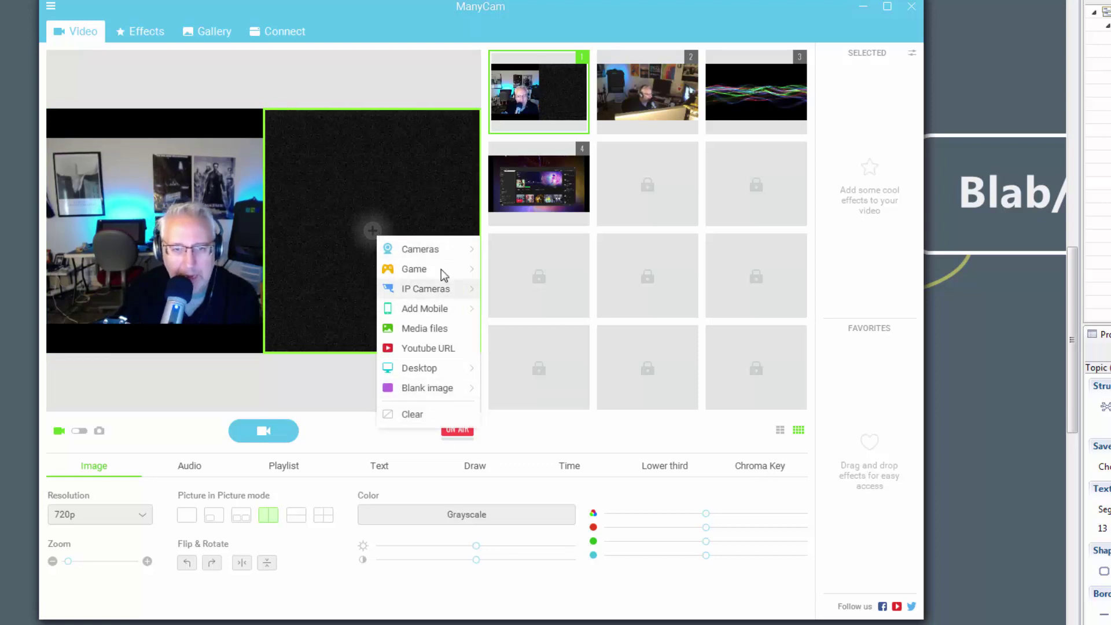
left_click(437, 328)
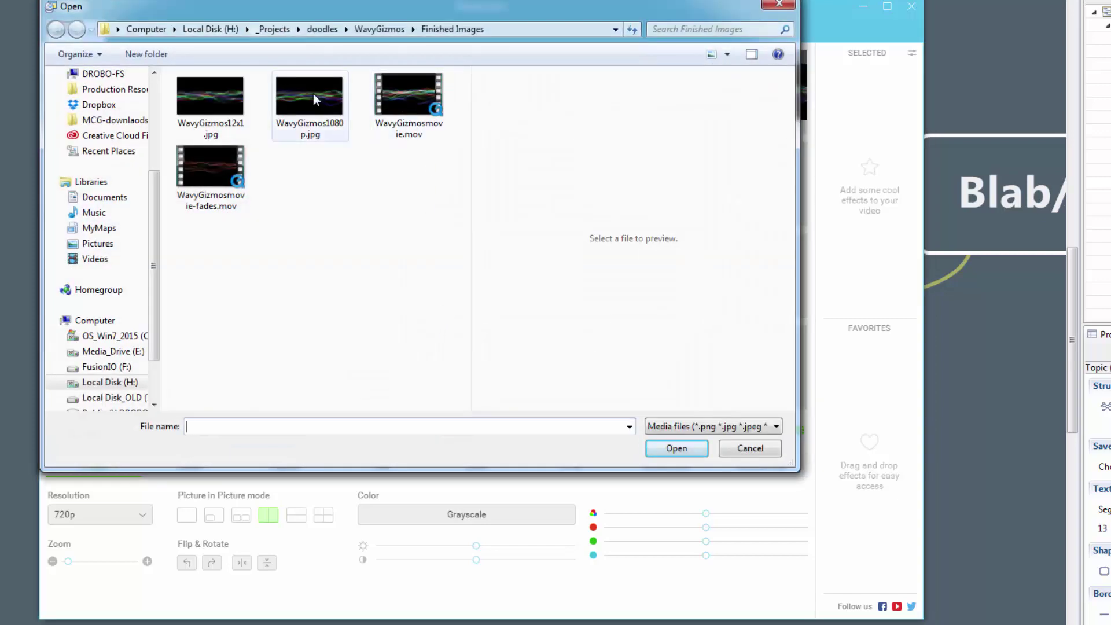
left_click(307, 95)
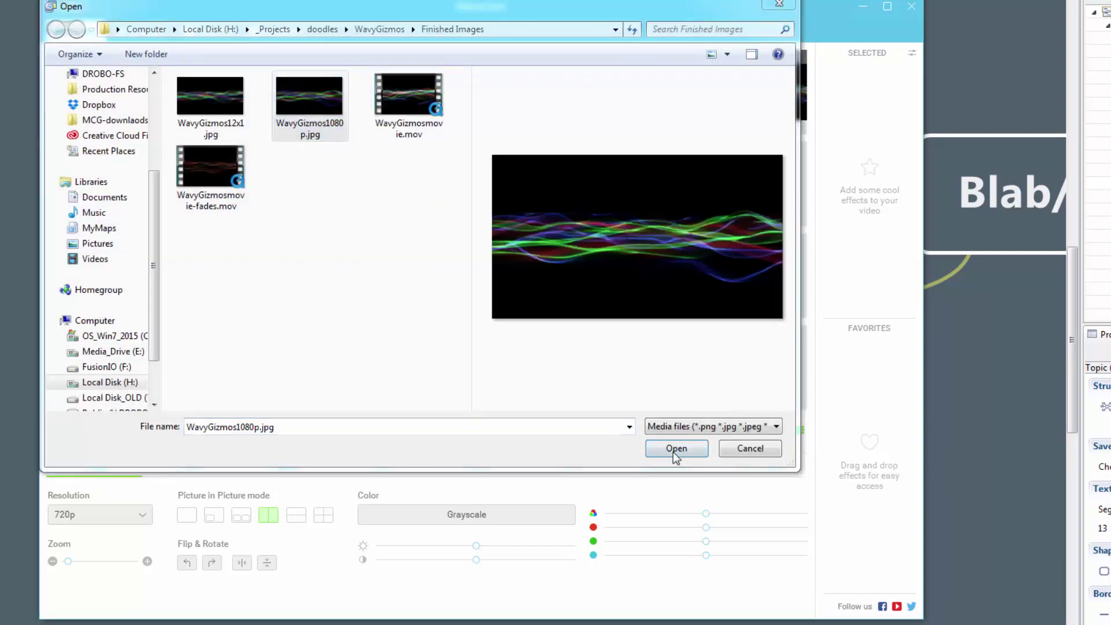
left_click(674, 447)
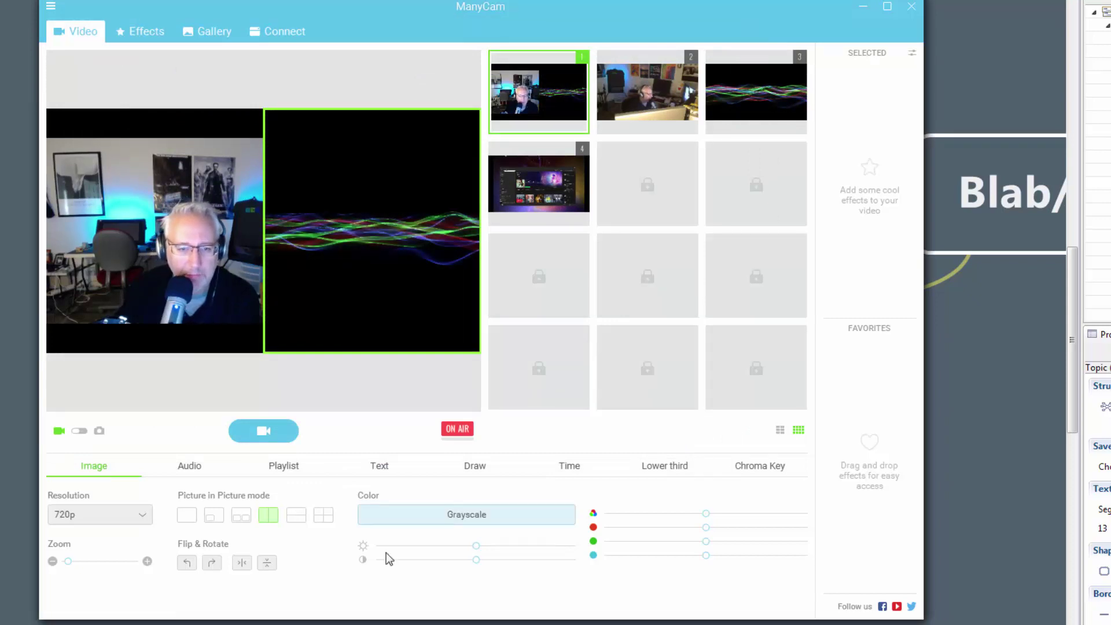
Step: Remove the split, preview the one-inset and two-inset layouts again, and restore the full-frame single picture on the first shot
left_click(185, 518)
left_click(214, 518)
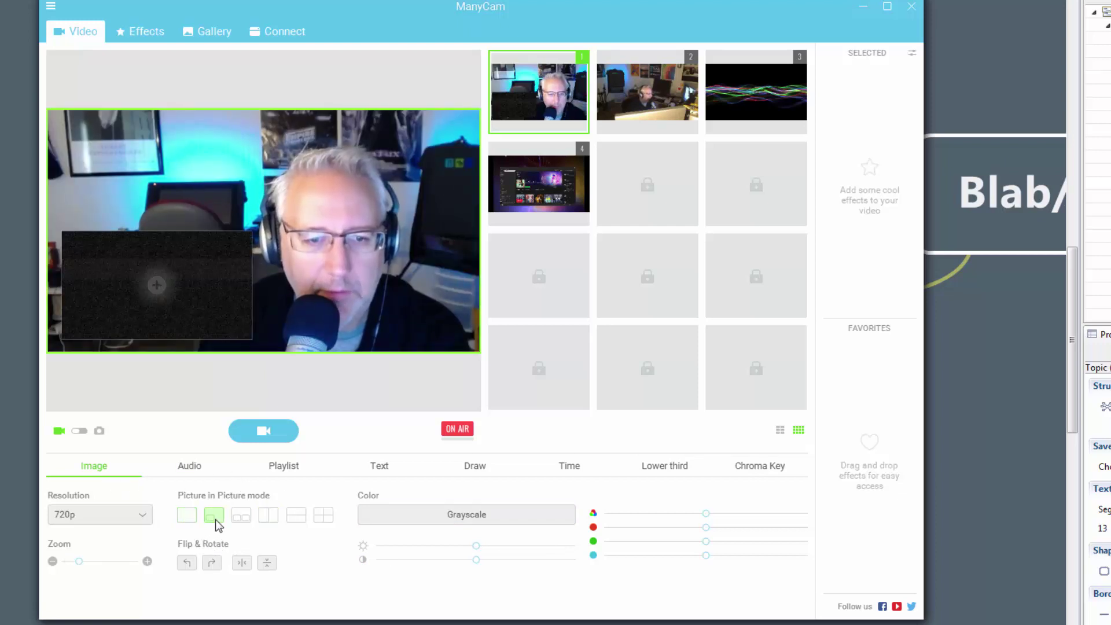
left_click(241, 521)
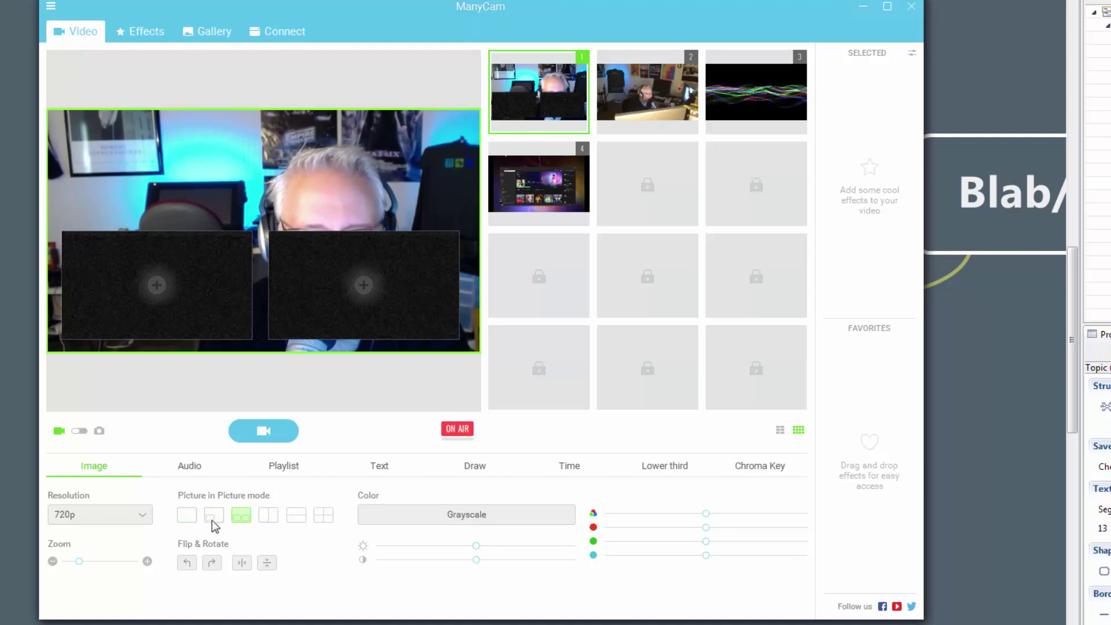
left_click(182, 515)
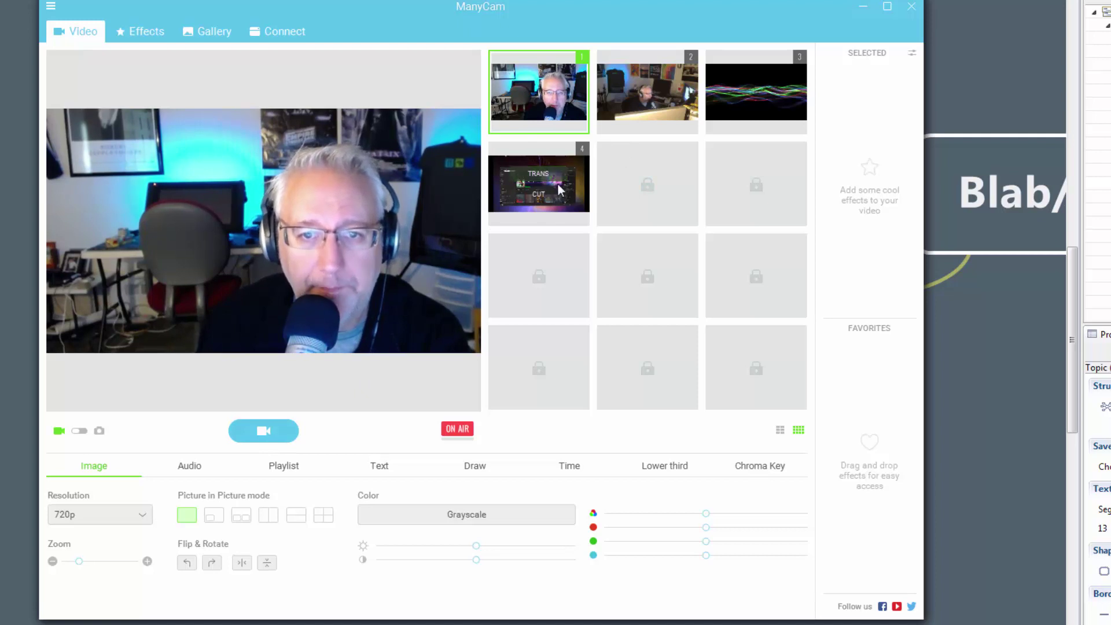
Step: Clear the desktop capture from the fourth video slot
mouse_move(554, 176)
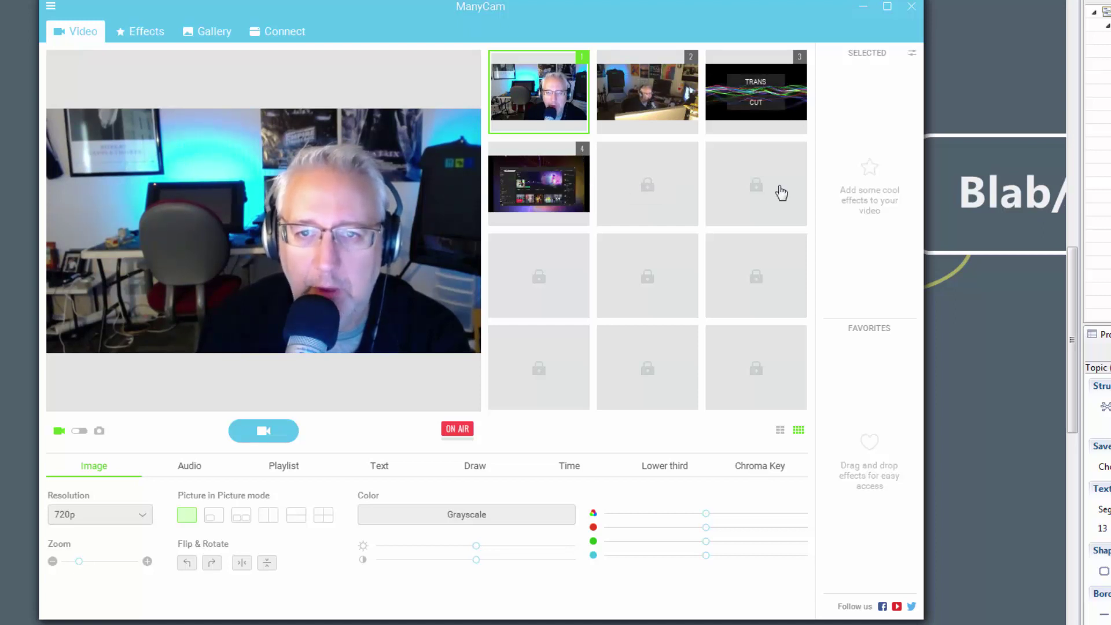
left_click(583, 152)
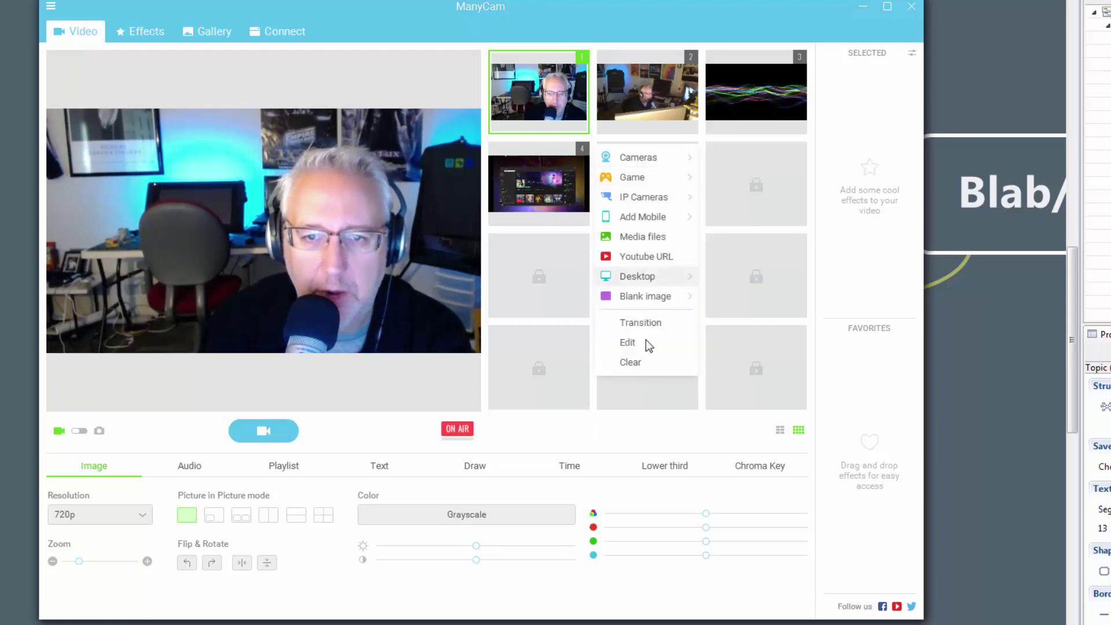
left_click(645, 365)
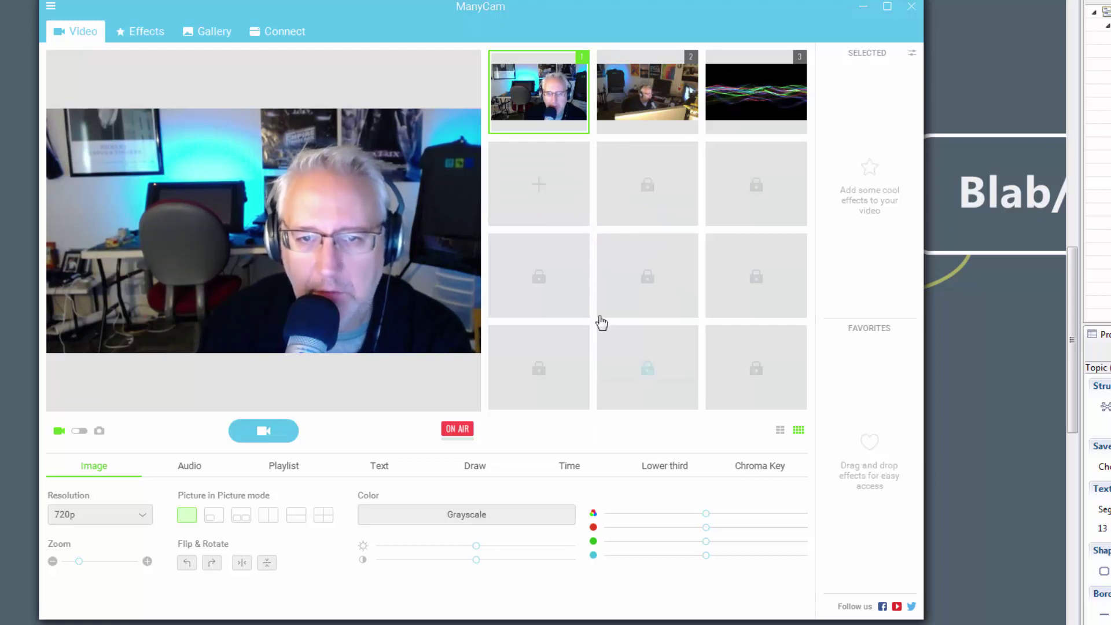
Step: Add the Logitech Webcam C930e as the source of the empty fourth video slot and switch the output to it
left_click(540, 186)
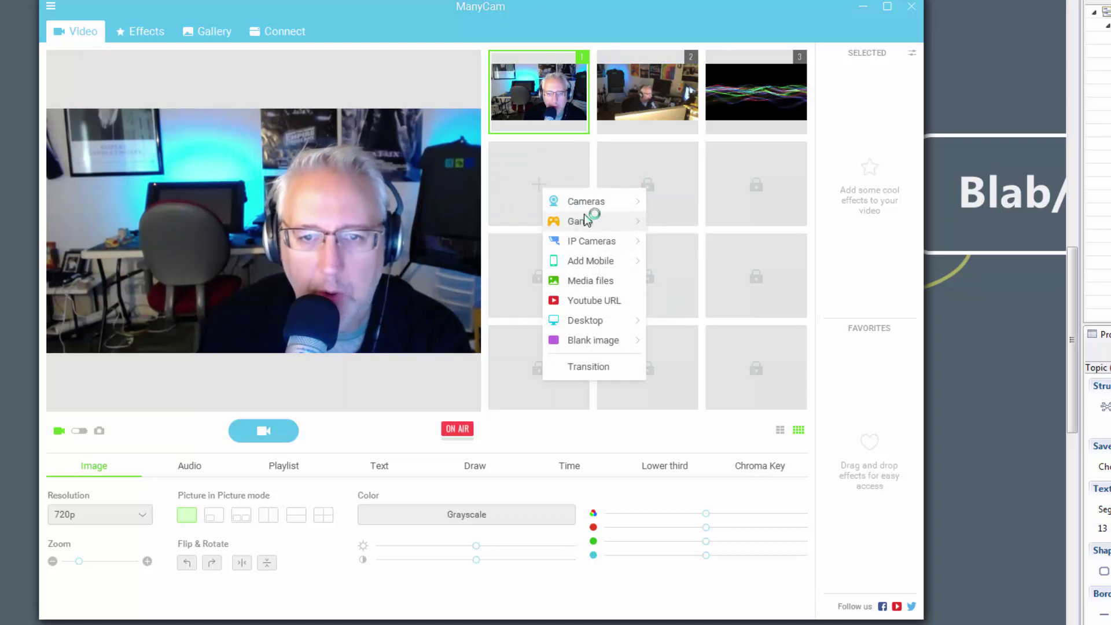
mouse_move(628, 208)
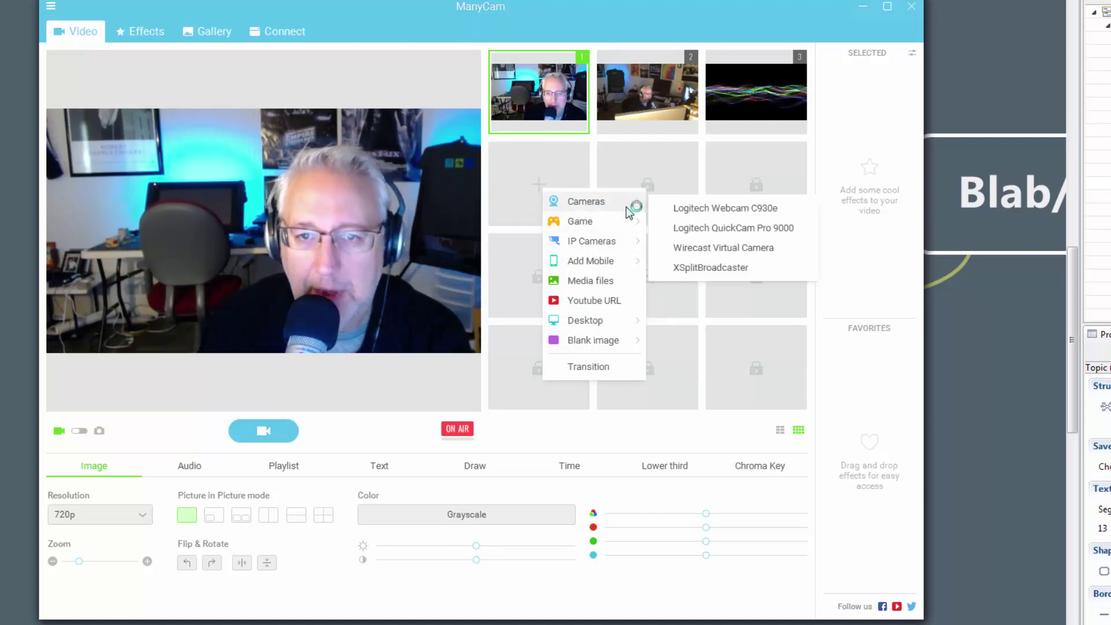
left_click(669, 205)
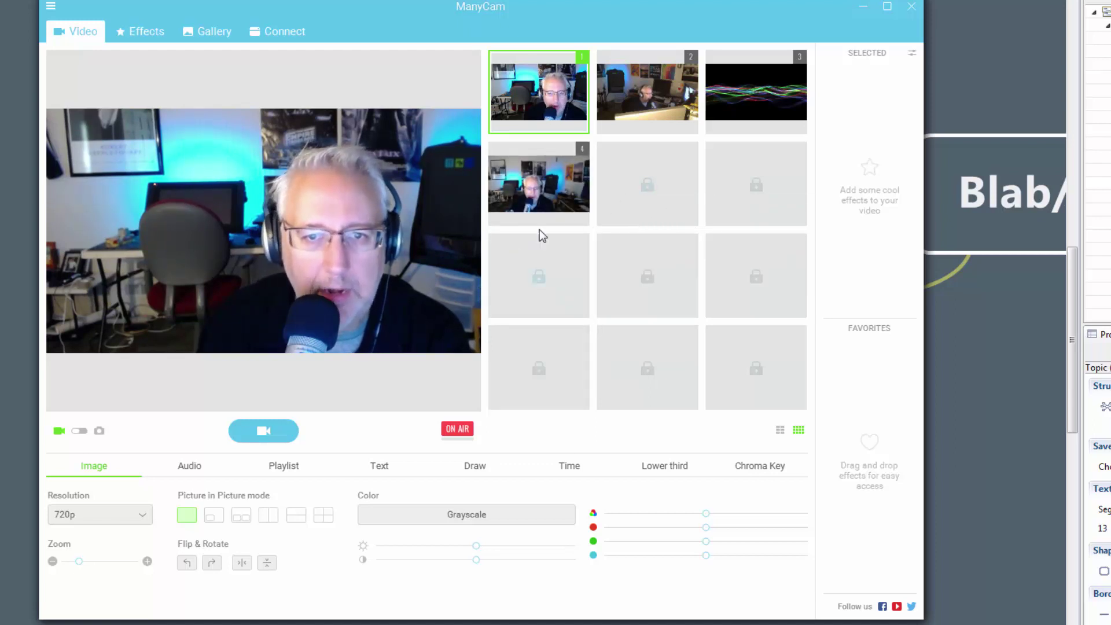
left_click(537, 171)
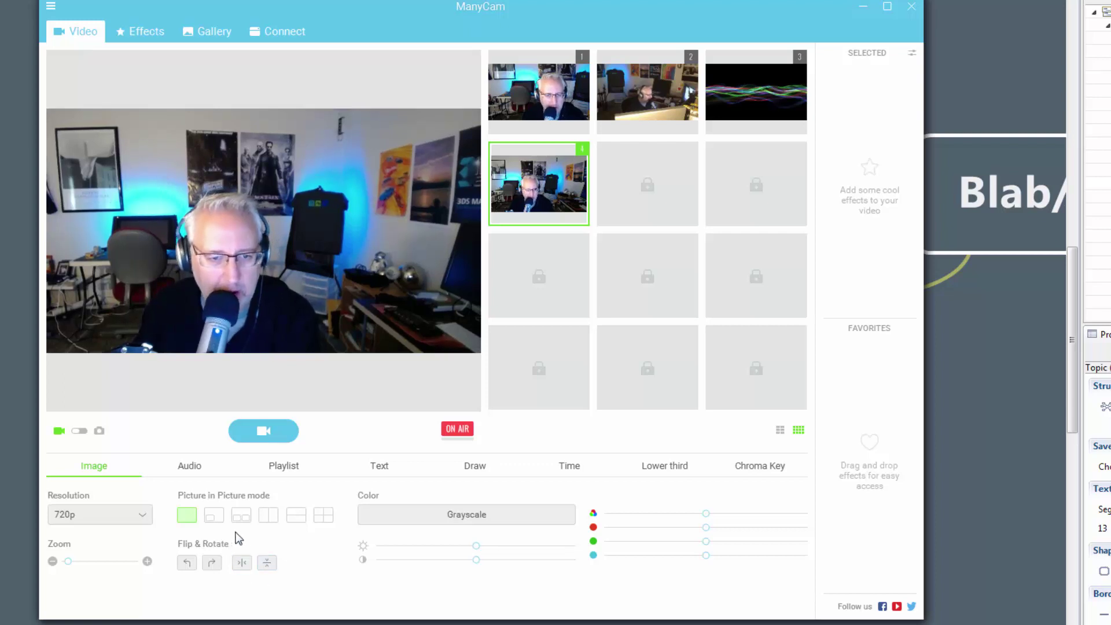
Step: Apply the side-by-side split to the fourth shot and fill its empty right half with the image WavyGizmos1080p.jpg
left_click(268, 515)
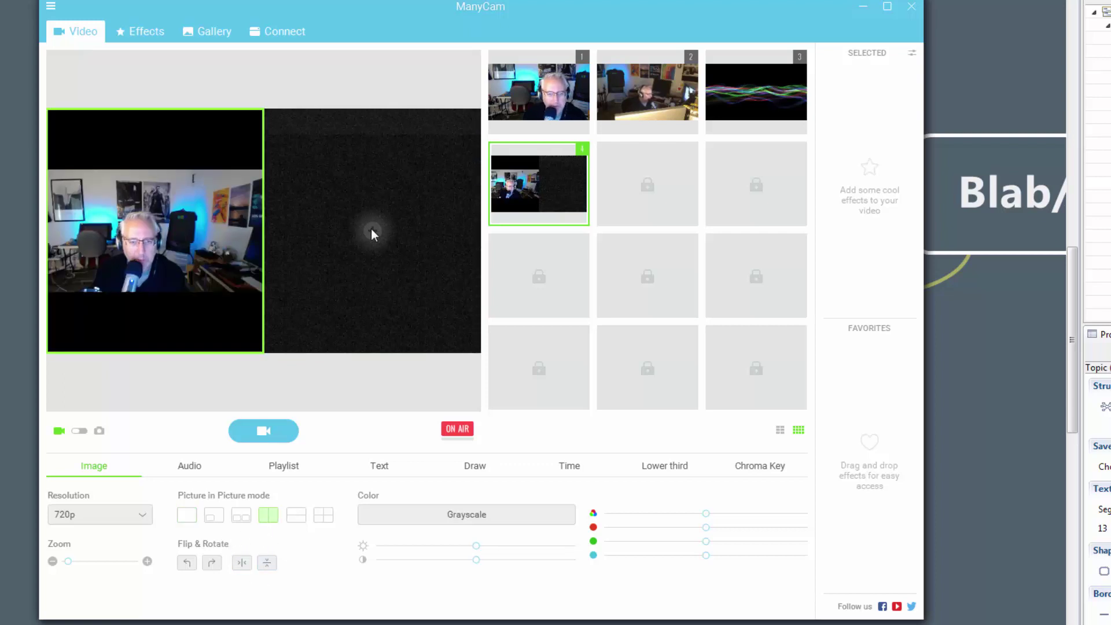
left_click(370, 228)
left_click(426, 325)
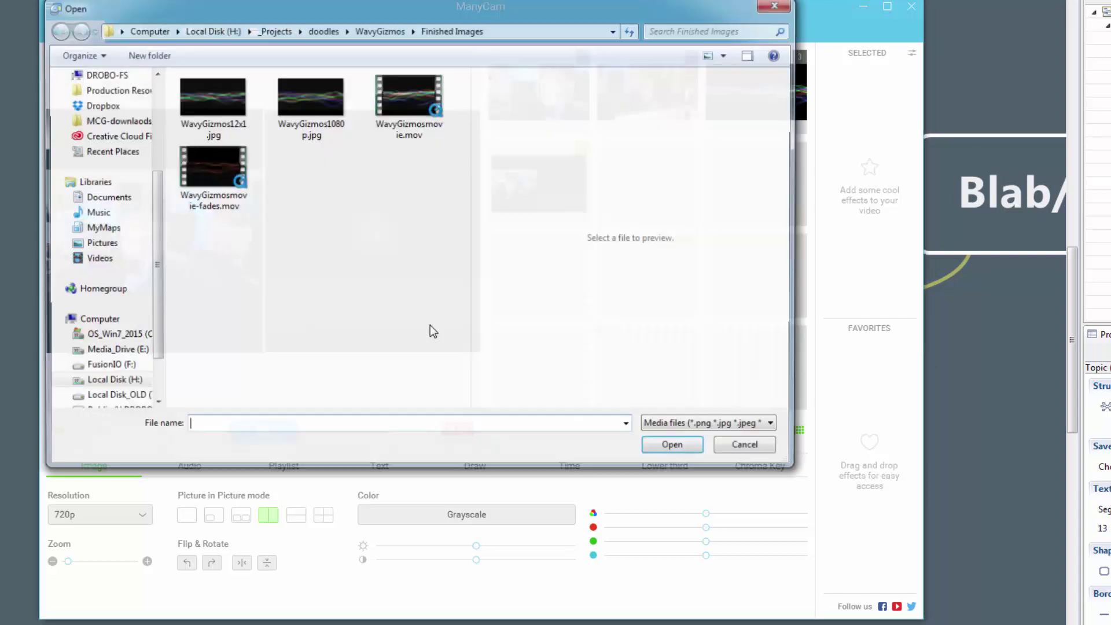
double_click(326, 97)
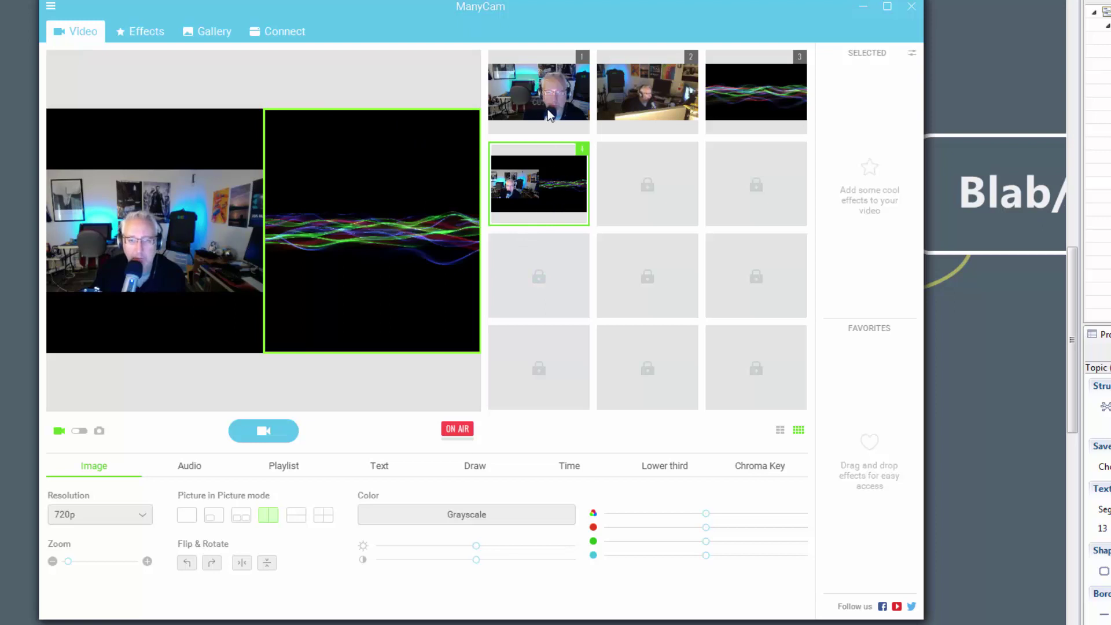
Step: Preview transitions between the first, second and fourth shots, ending on the first shot
left_click(544, 85)
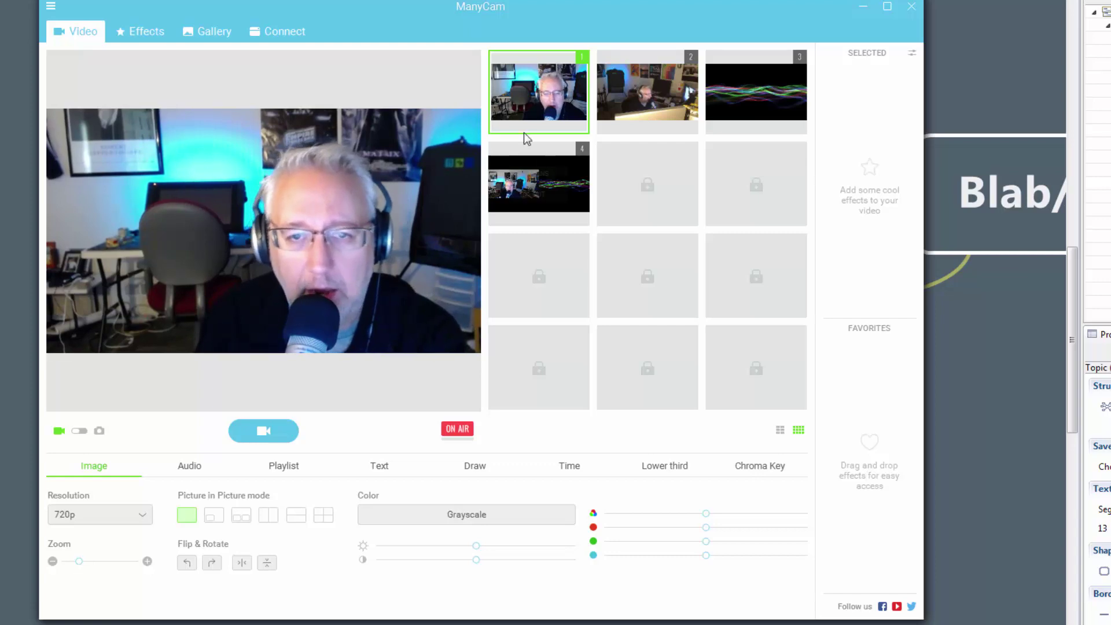
mouse_move(653, 118)
left_click(654, 85)
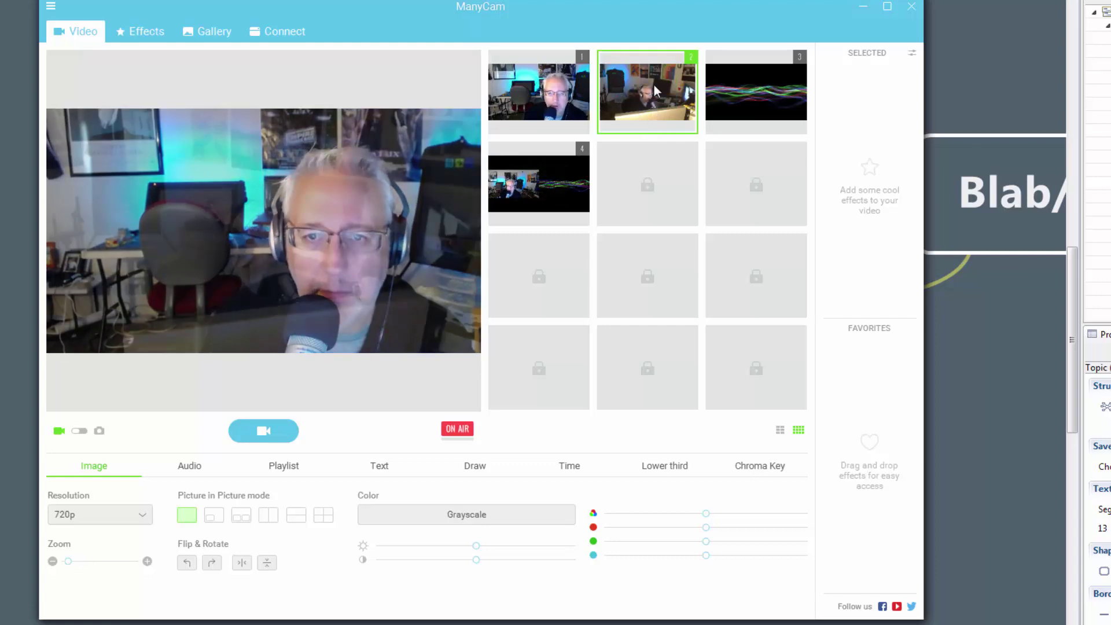
left_click(554, 88)
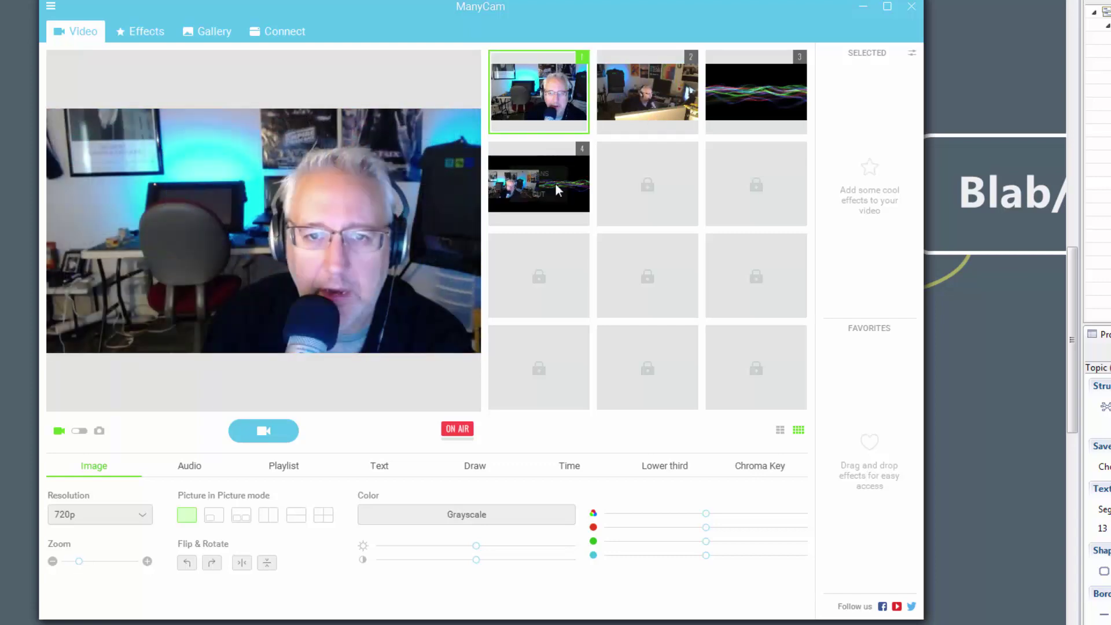
left_click(547, 175)
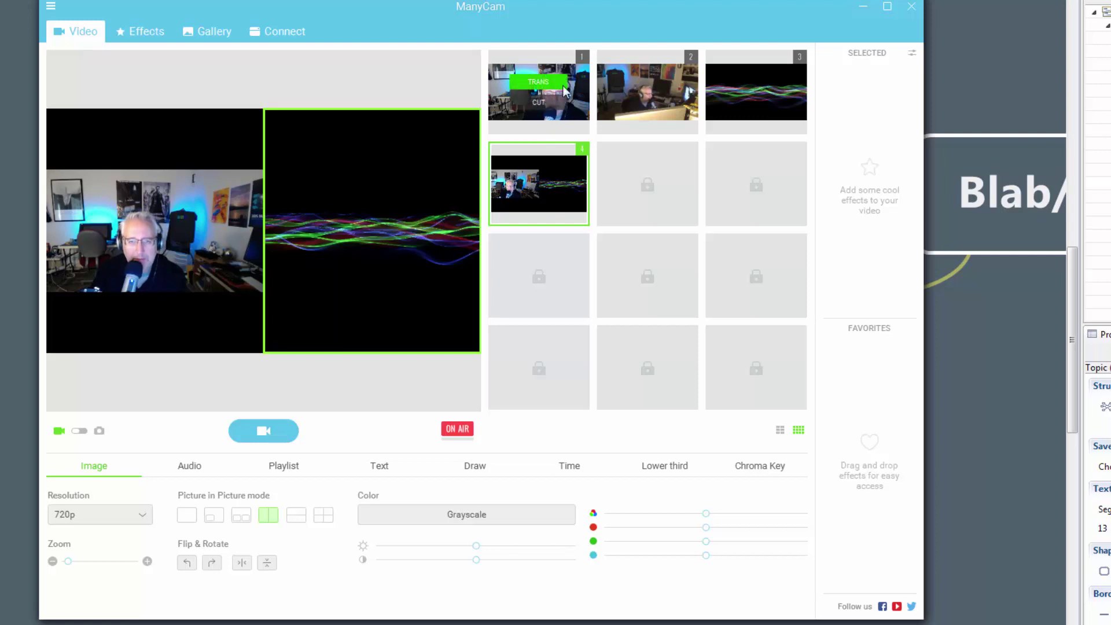
left_click(553, 85)
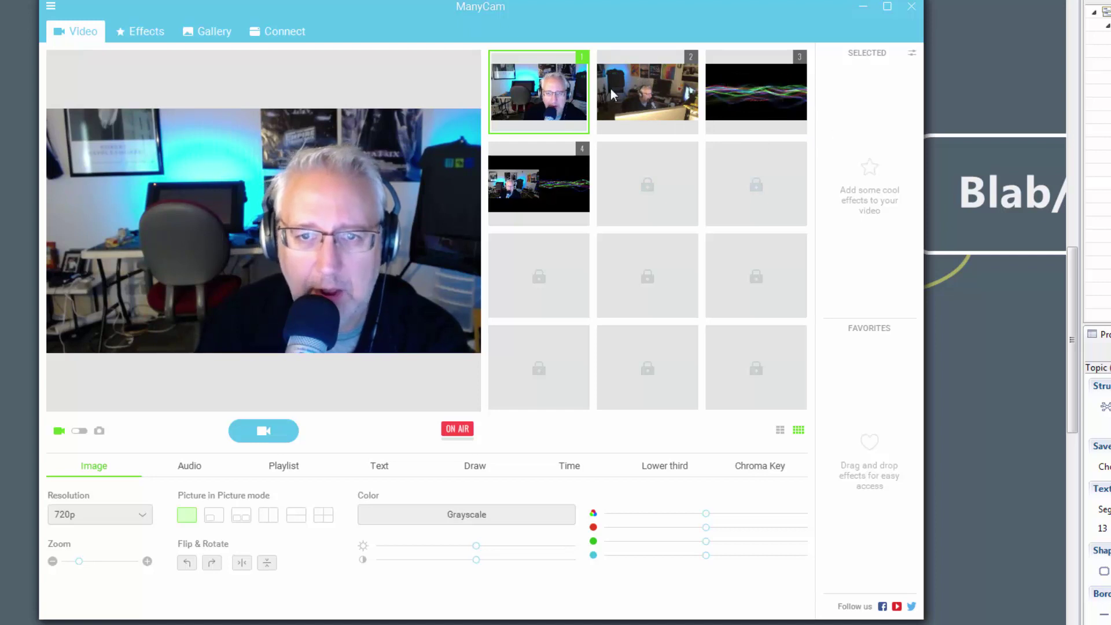
Step: Remove the side-by-side composition from the fourth video slot
mouse_move(647, 90)
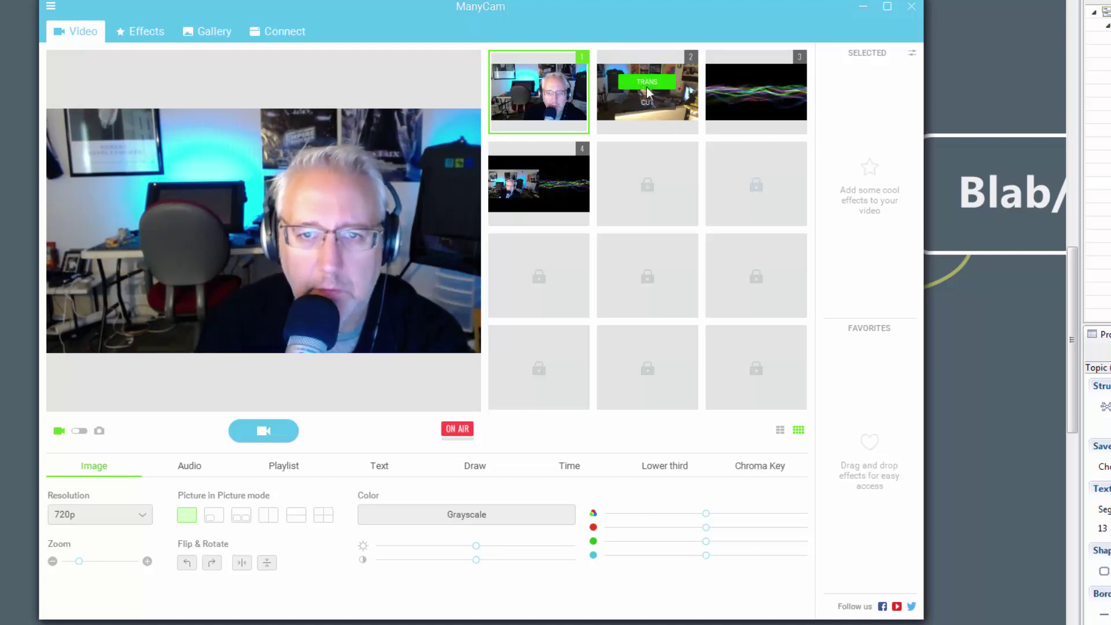
mouse_move(544, 181)
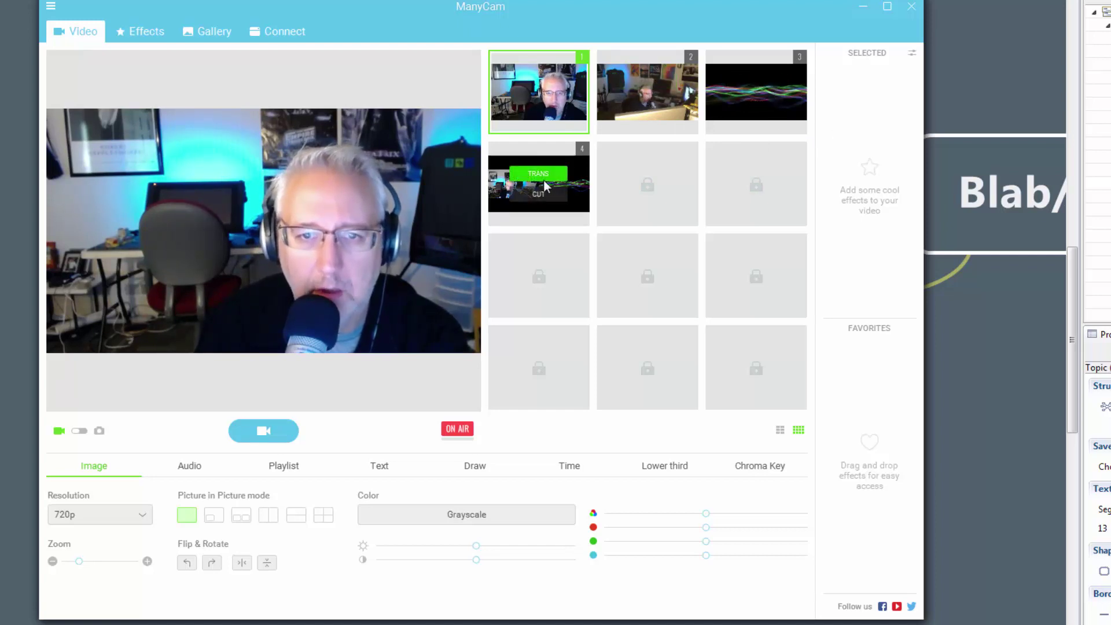
left_click(582, 151)
left_click(622, 242)
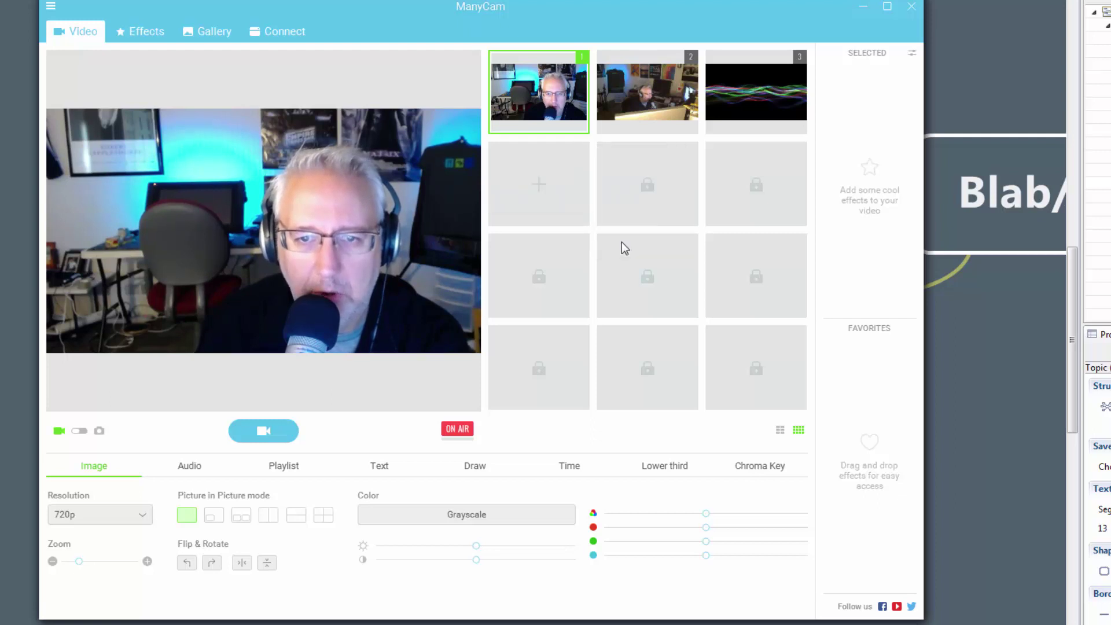
Step: Review the source types offered for the empty fourth slot, including cameras, mobile, media files, YouTube URL and desktop
left_click(540, 188)
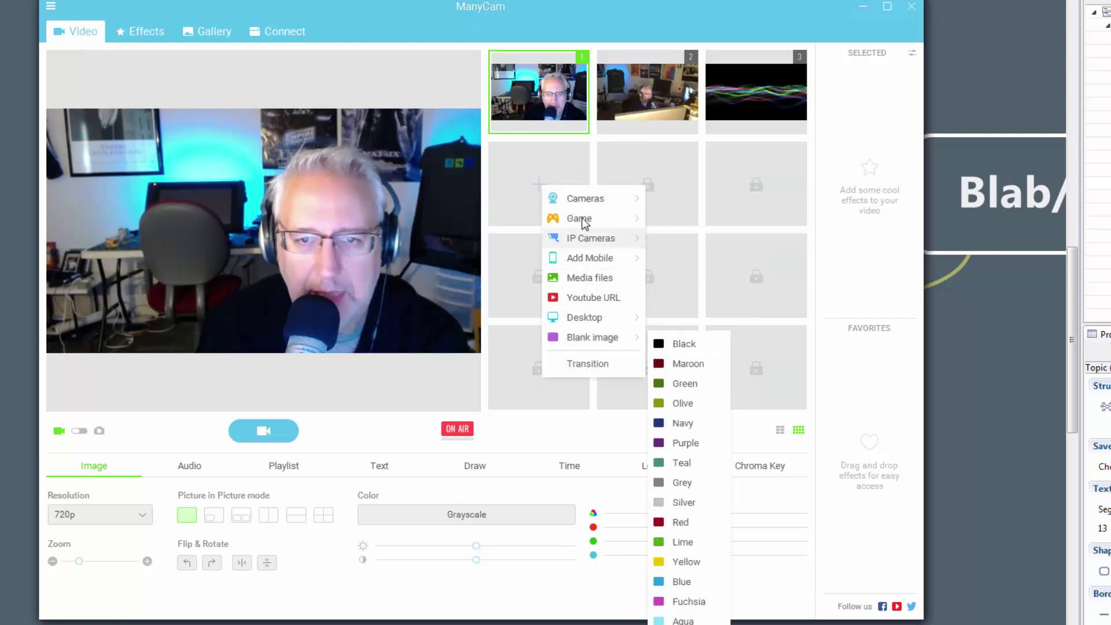
mouse_move(584, 223)
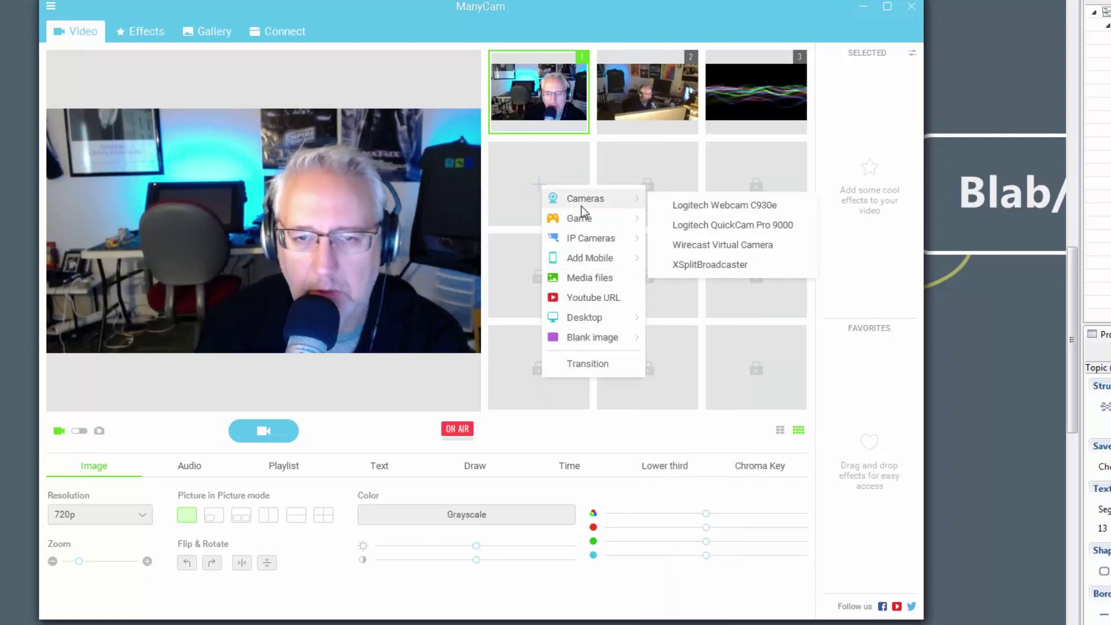
mouse_move(572, 262)
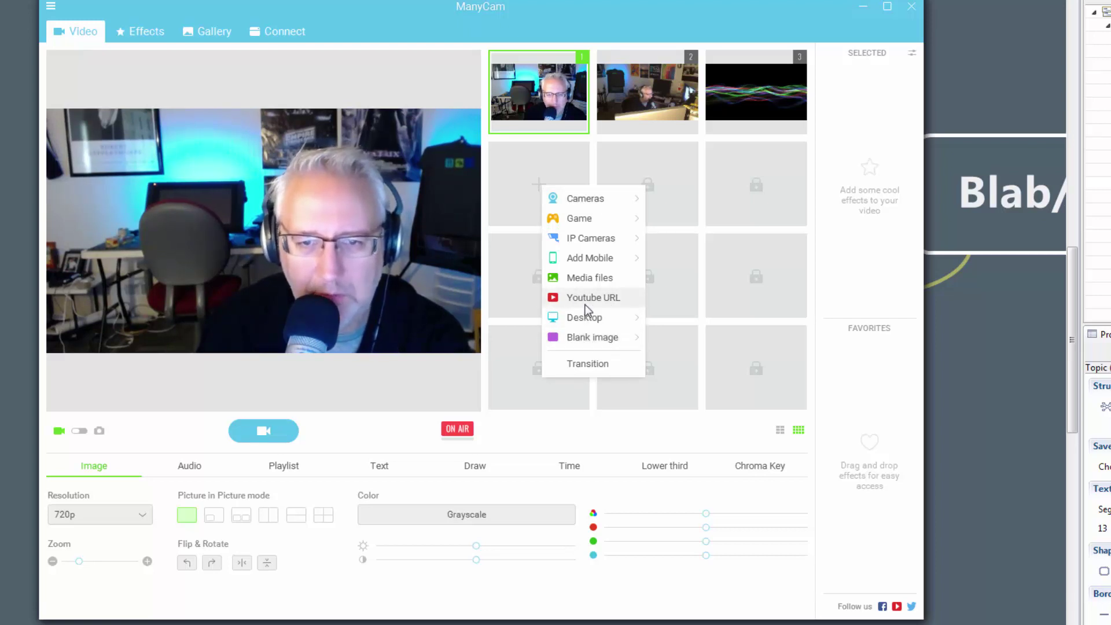
mouse_move(579, 322)
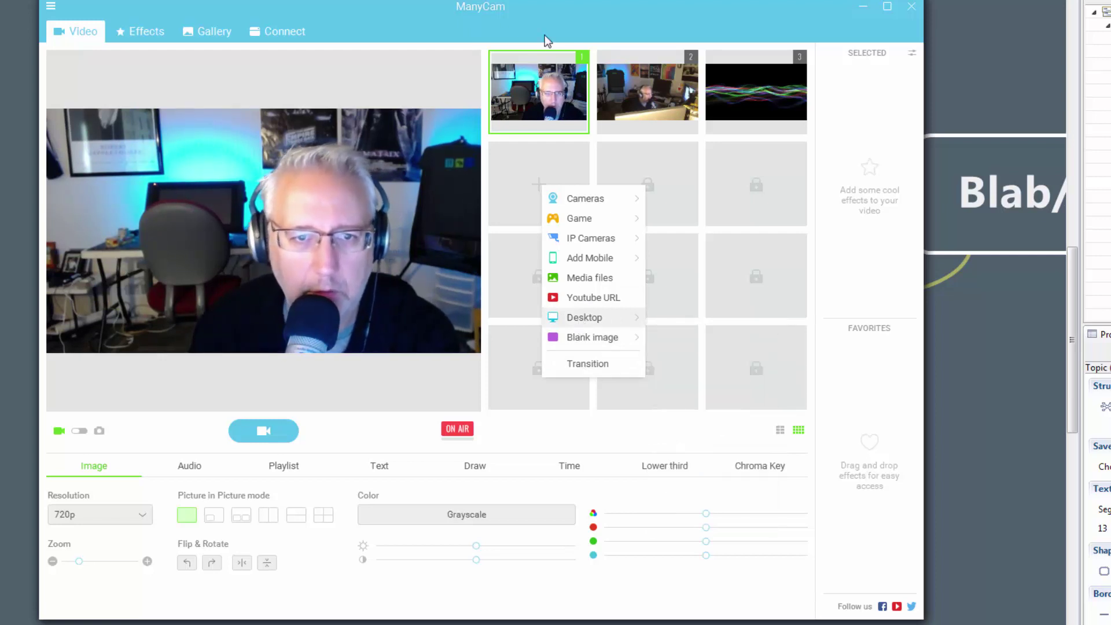
left_click(536, 167)
left_click(527, 161)
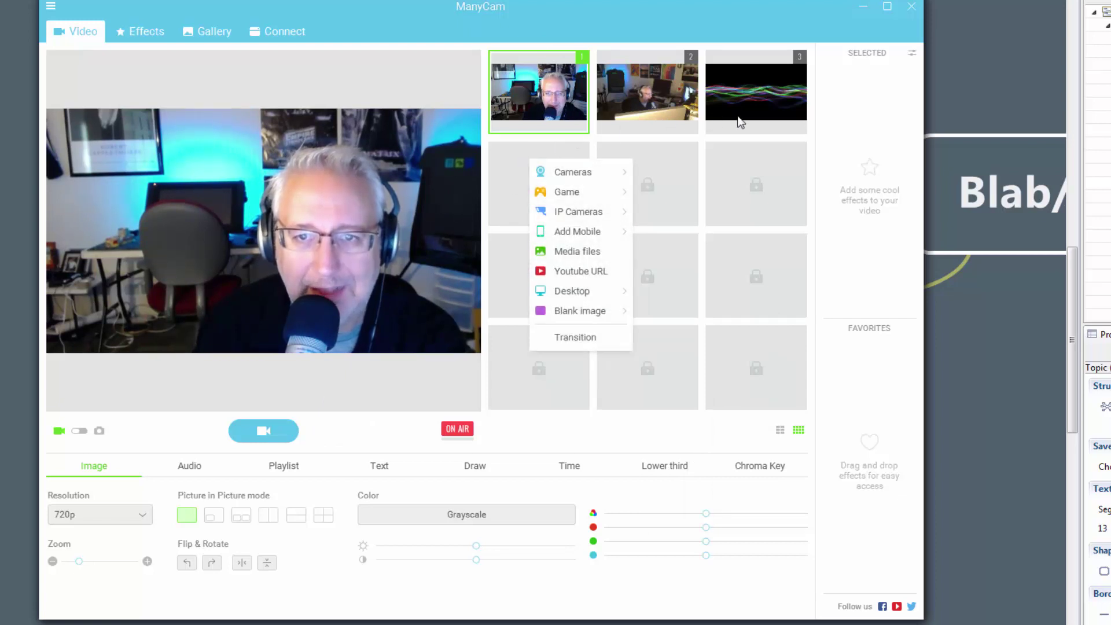
Step: Switch to the second shot and enable a text overlay on it reading "Studio Cam"
left_click(655, 85)
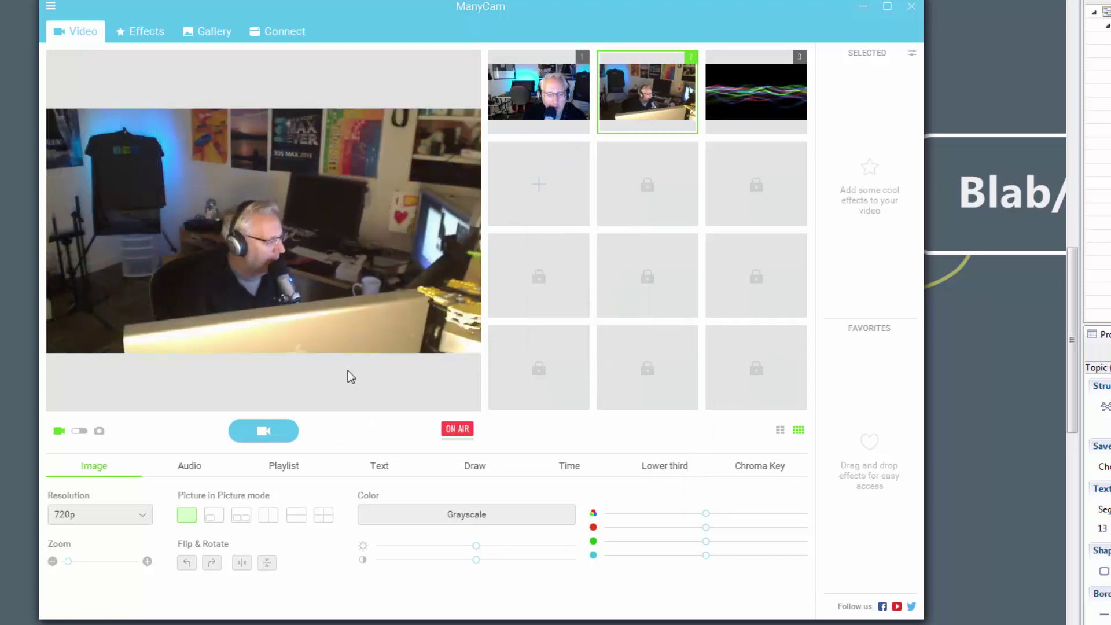
left_click(381, 468)
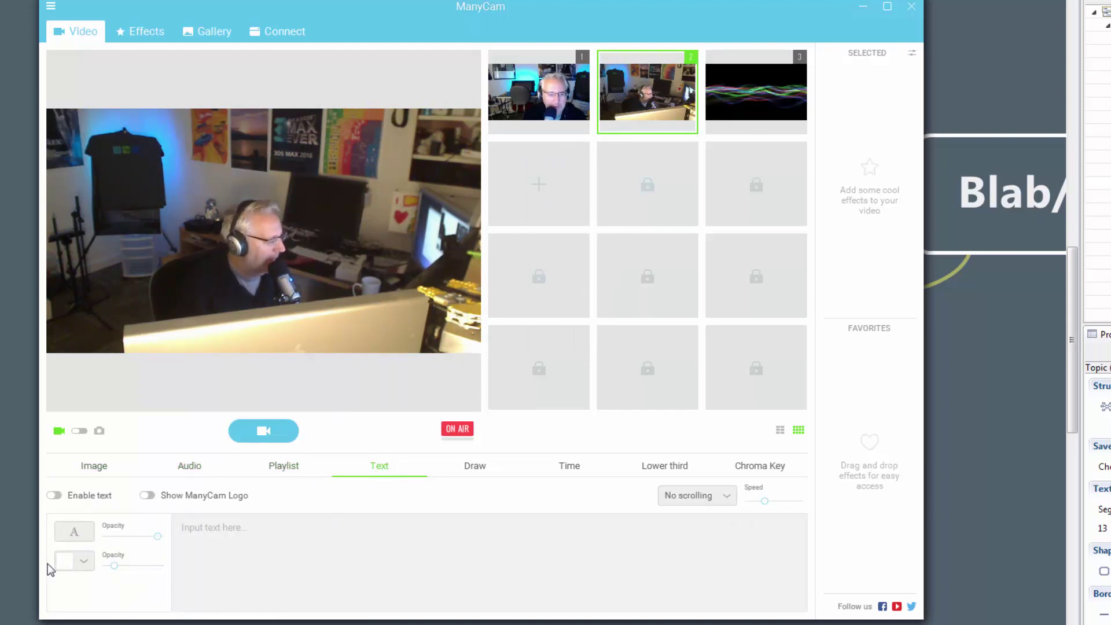
left_click(55, 495)
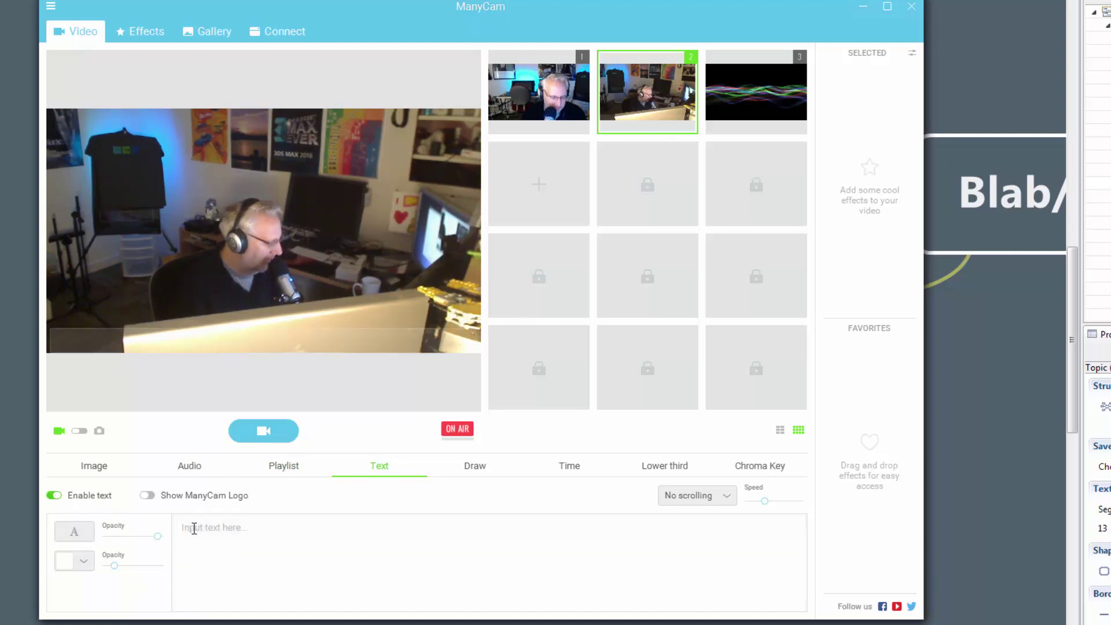
type("Studio")
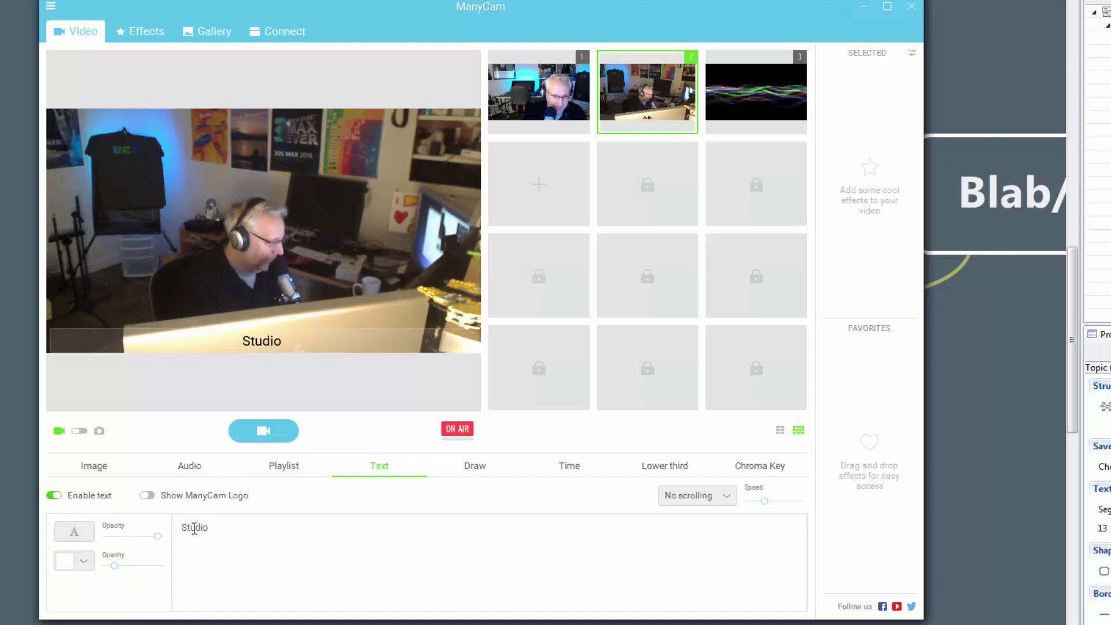
type(" Cam")
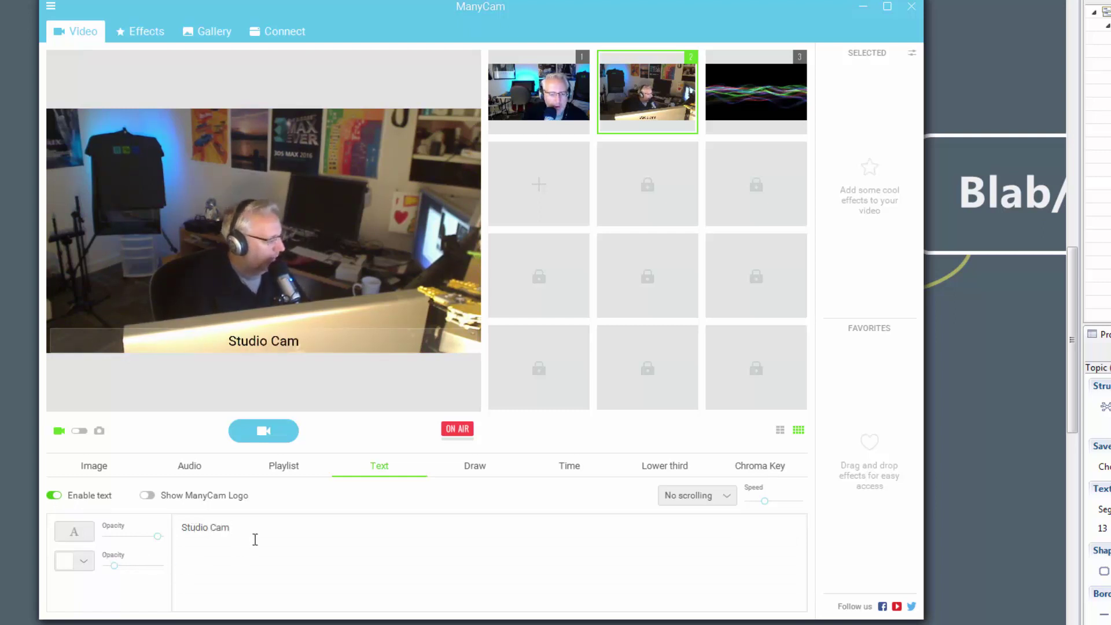
Step: Set the overlay text's font to Adobe Gothic Std B, Bold, size 24, keeping the black color
left_click(79, 536)
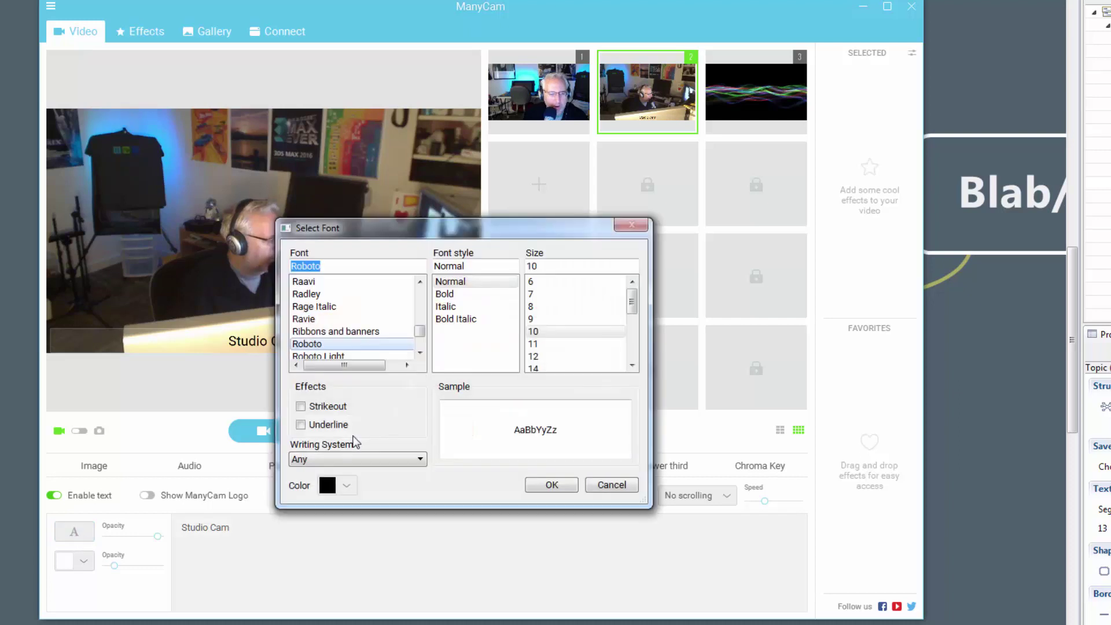
left_click_drag(419, 331, 424, 299)
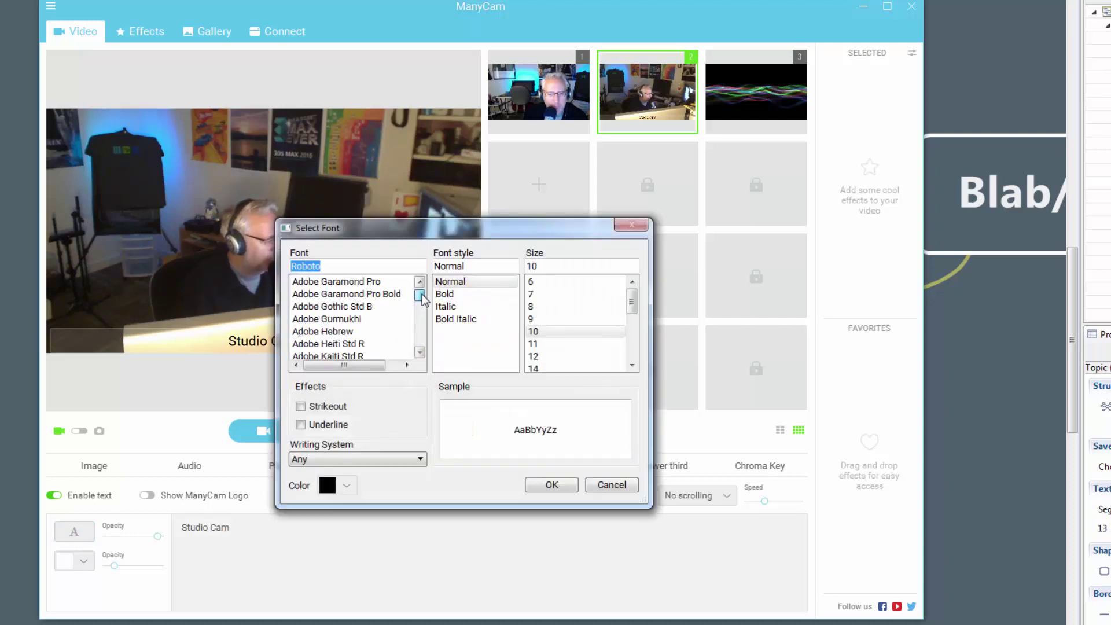
left_click(389, 306)
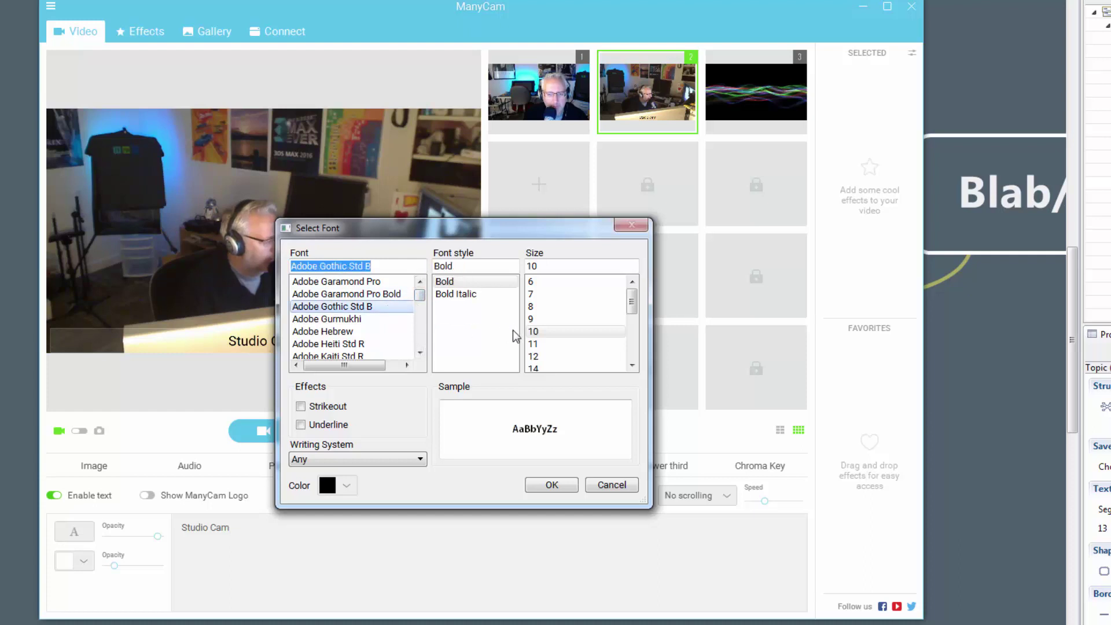
left_click_drag(635, 307, 634, 327)
left_click(578, 332)
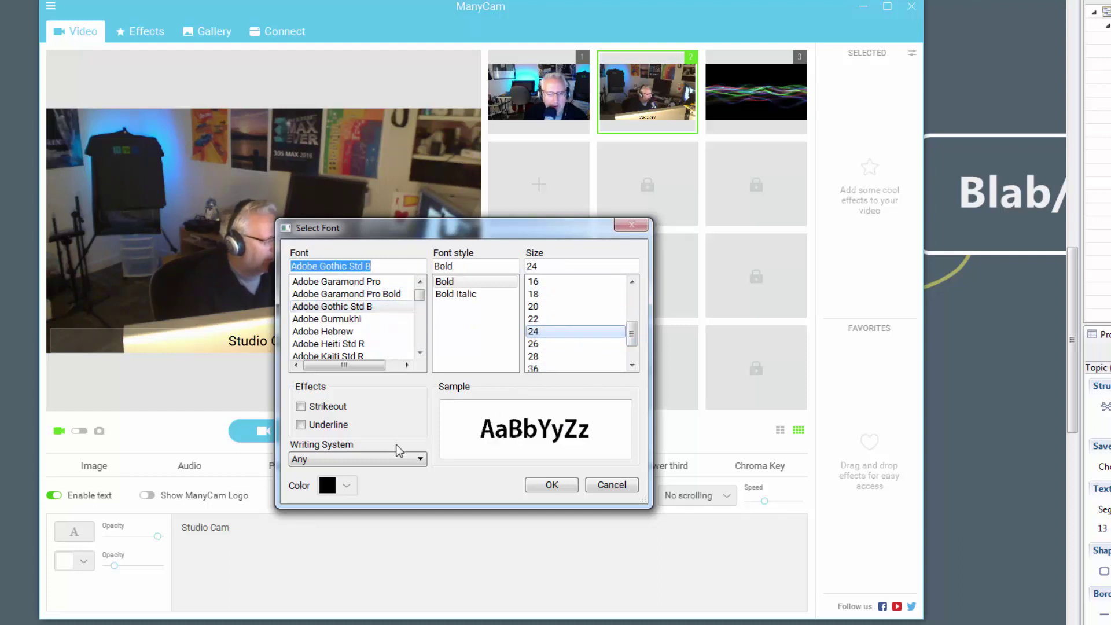
left_click(333, 492)
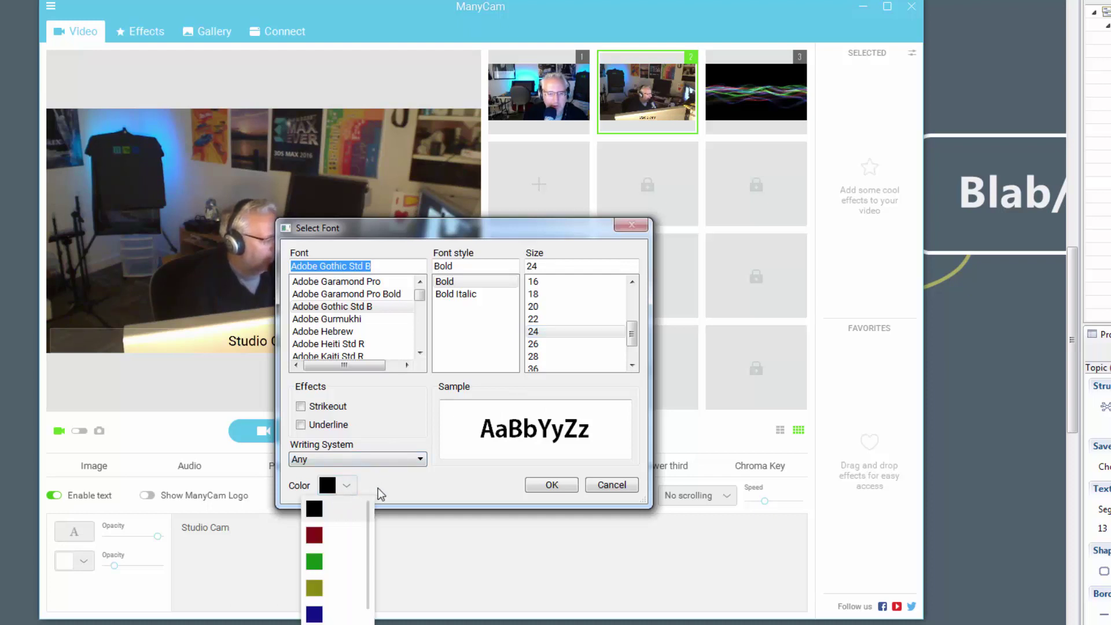
left_click(408, 492)
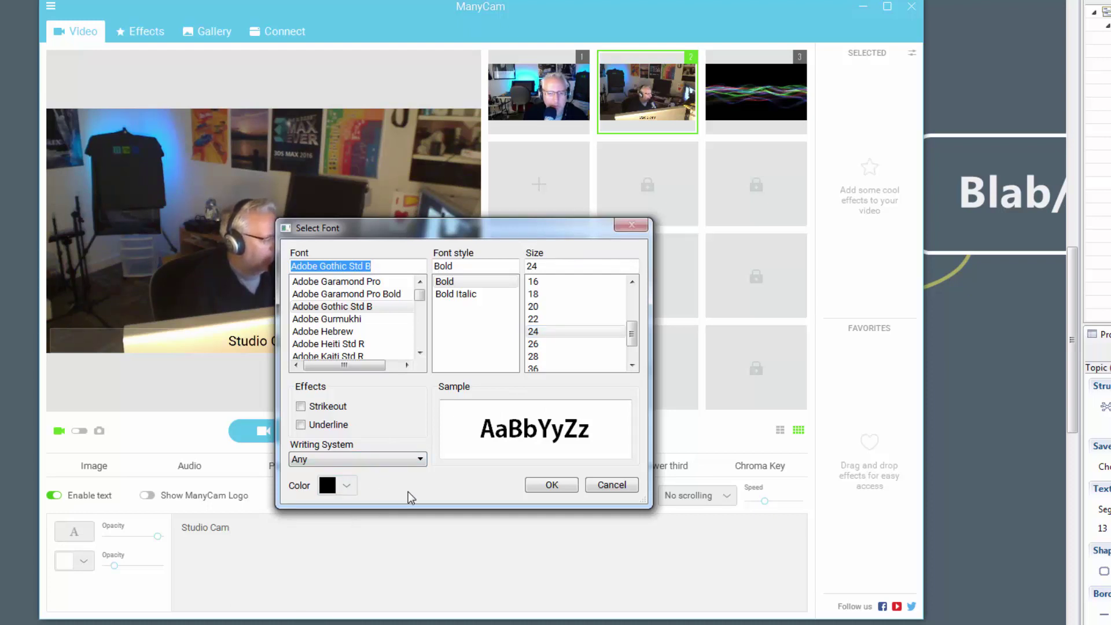
left_click(551, 486)
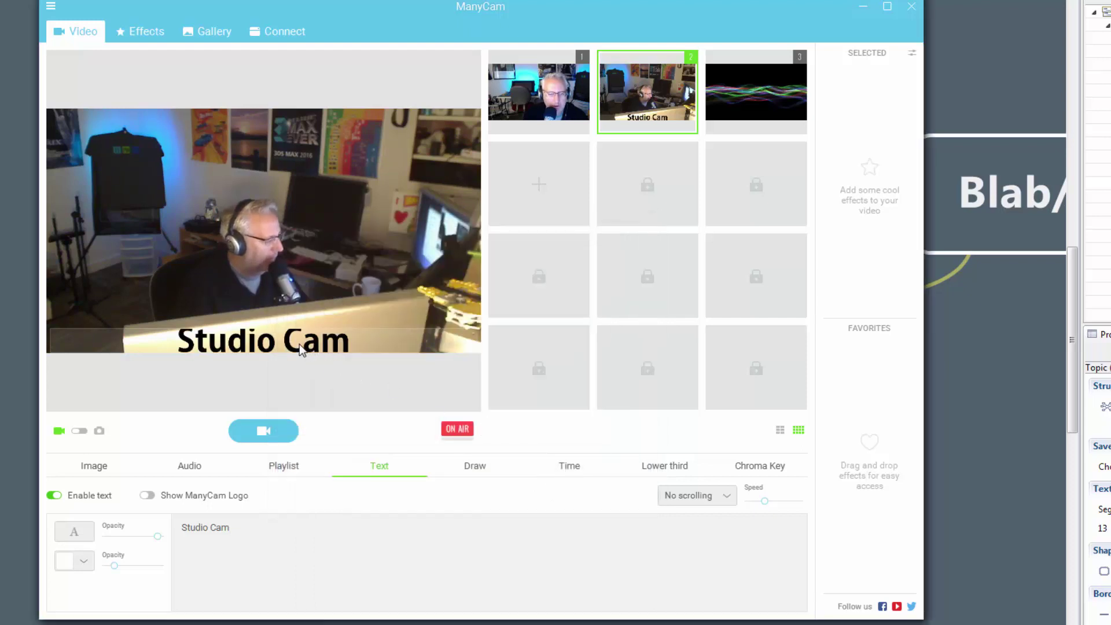
Step: Make the Studio Cam text band slightly taller to fit the lettering and lower its background opacity
left_click_drag(324, 329, 324, 322)
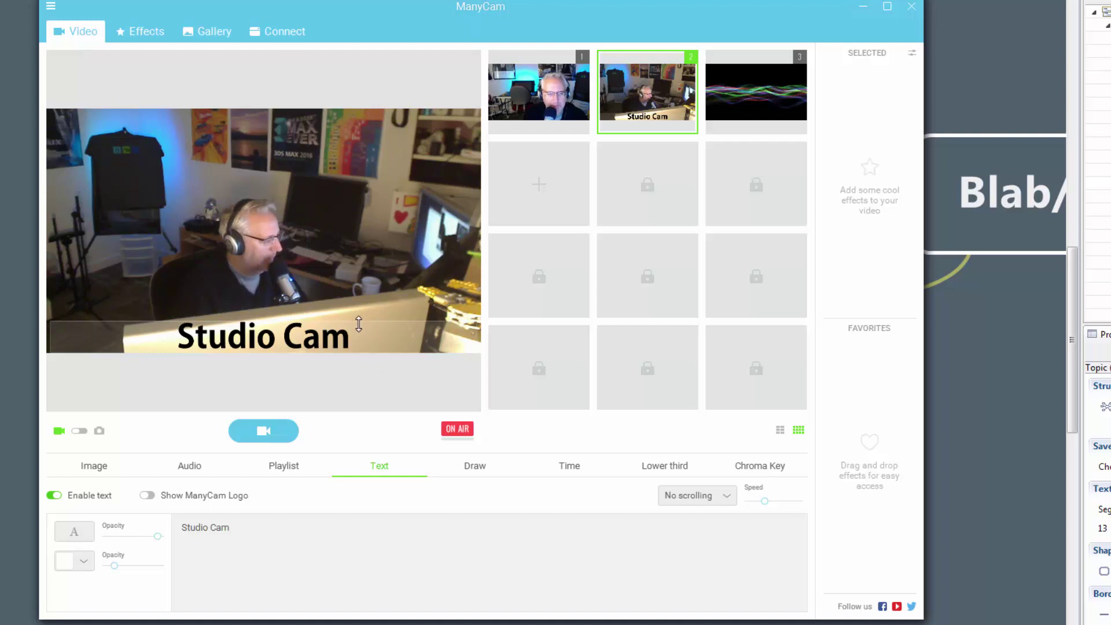
mouse_move(114, 566)
left_mouse_down()
mouse_move(178, 567)
mouse_move(97, 565)
left_mouse_up()
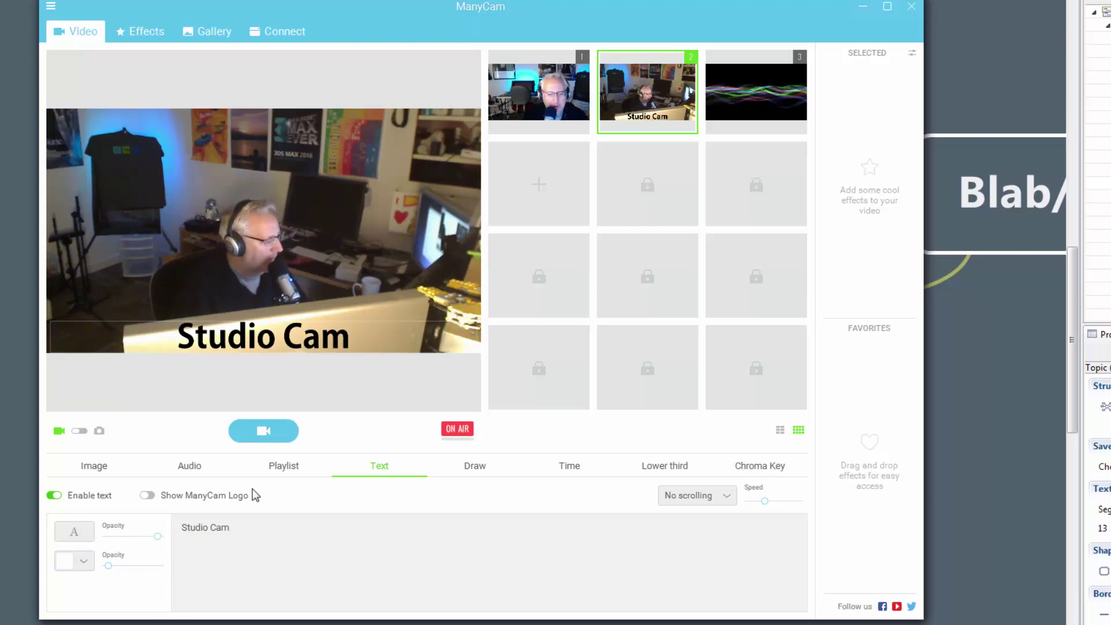
Step: Turn on a clock overlay in the black digit style on the second shot
left_click(566, 469)
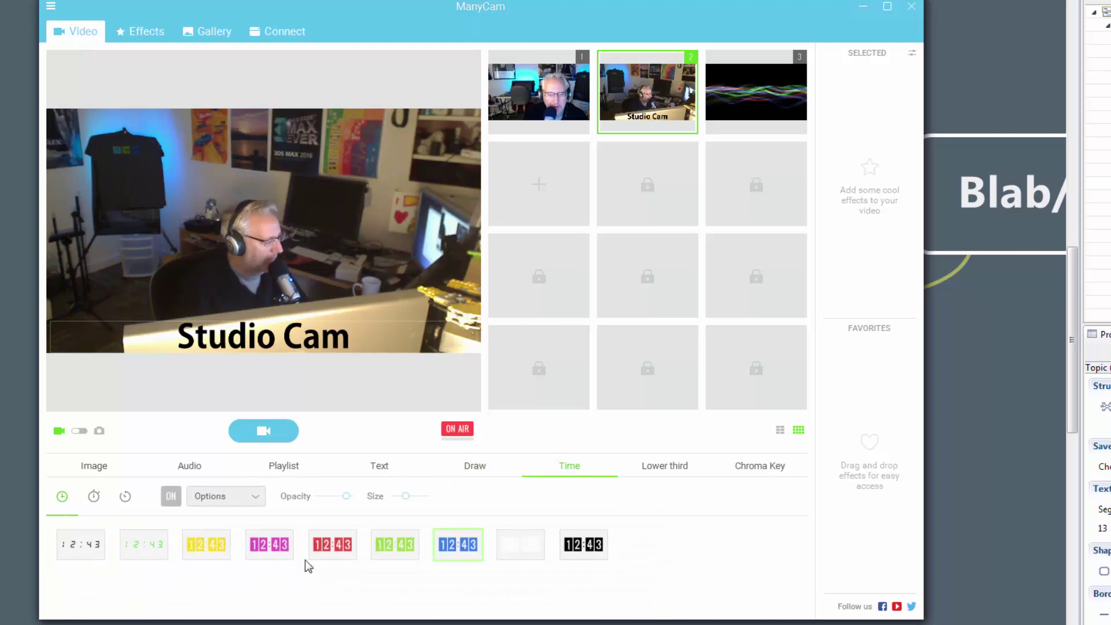
left_click(589, 551)
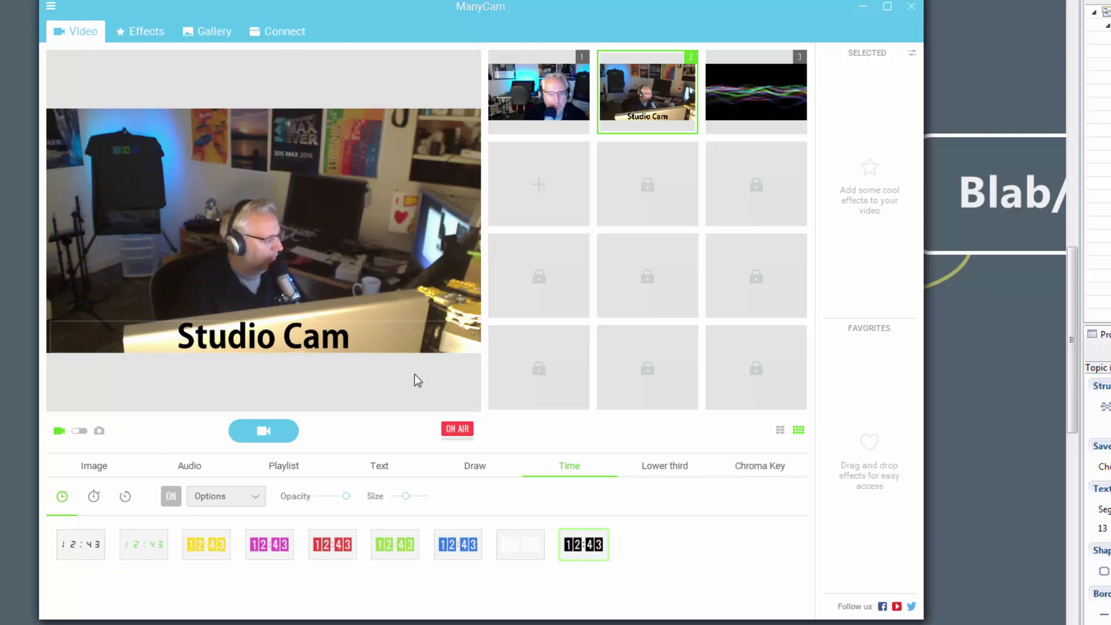
left_click(518, 547)
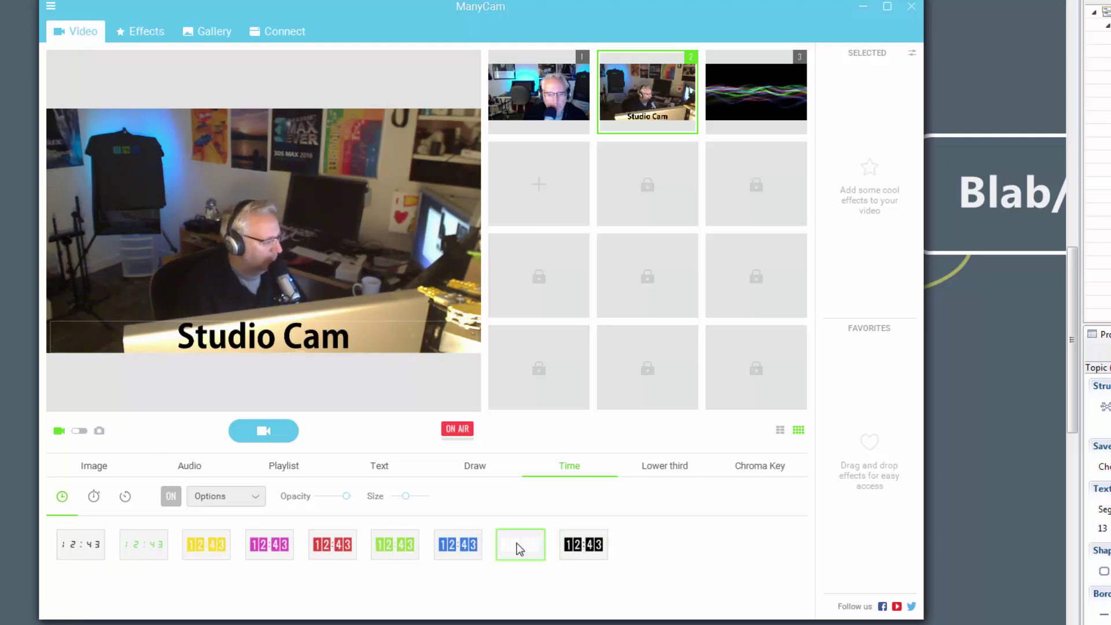
left_click(579, 556)
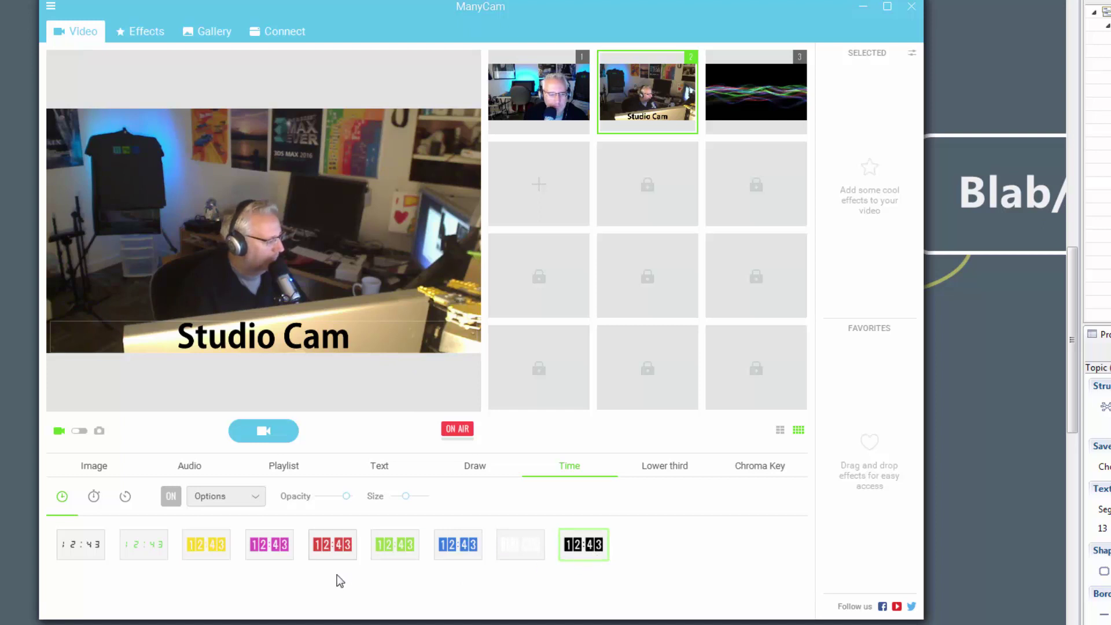
left_click(171, 497)
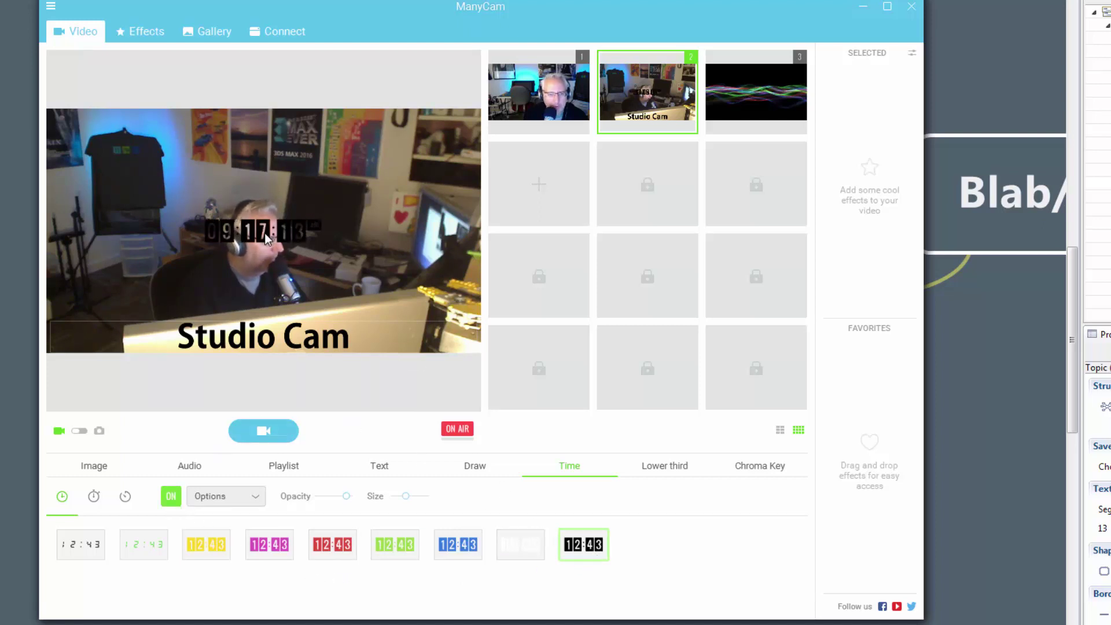
Step: Shrink the clock overlay and place it beside the Studio Cam text along the lower edge of the video
left_click_drag(265, 233, 411, 339)
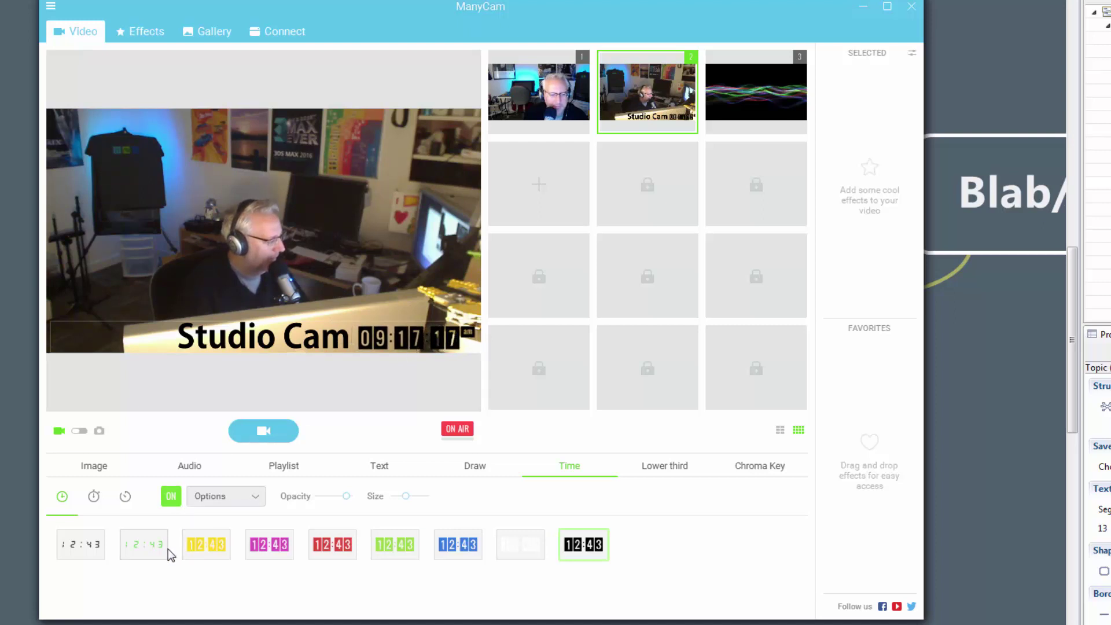
left_click_drag(405, 496, 398, 499)
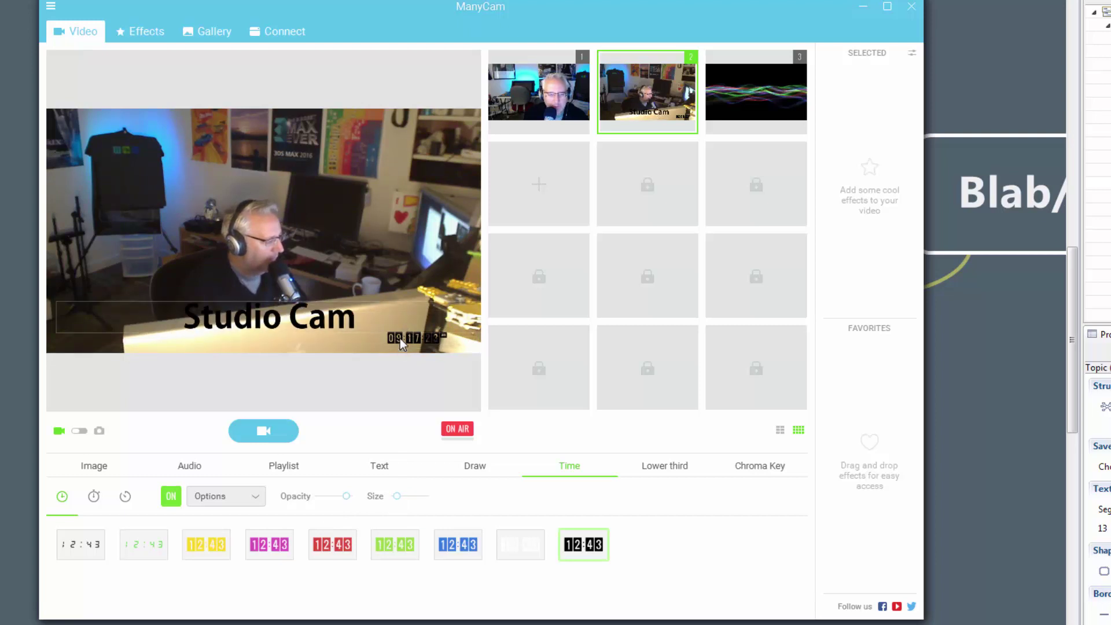
left_click_drag(400, 338, 386, 271)
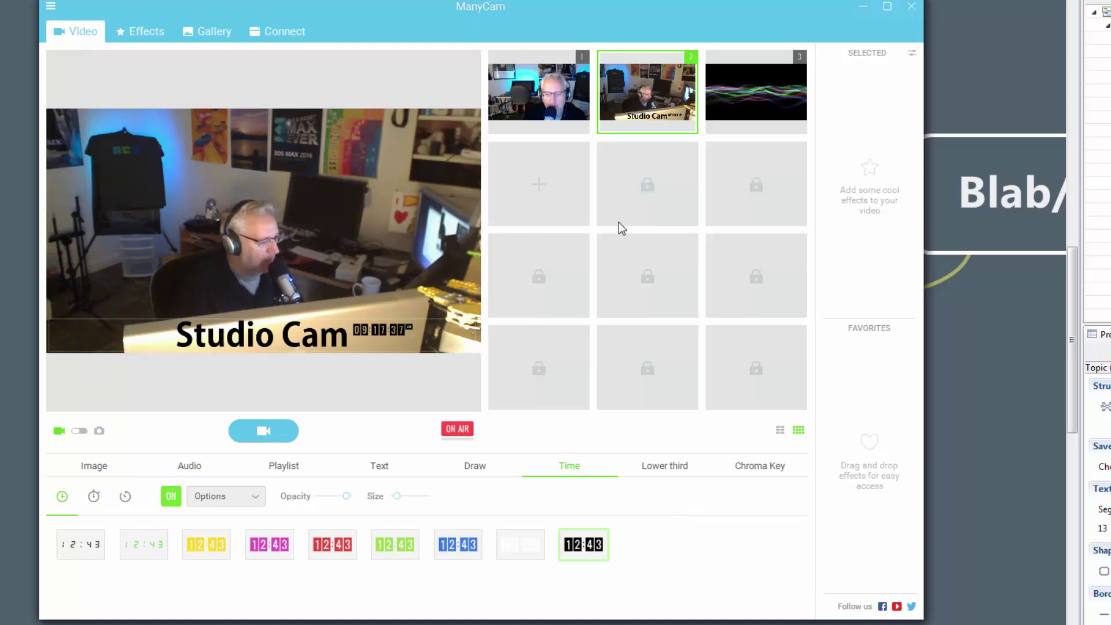
Step: Switch to the first shot and add a new lower third to its list
left_click(546, 82)
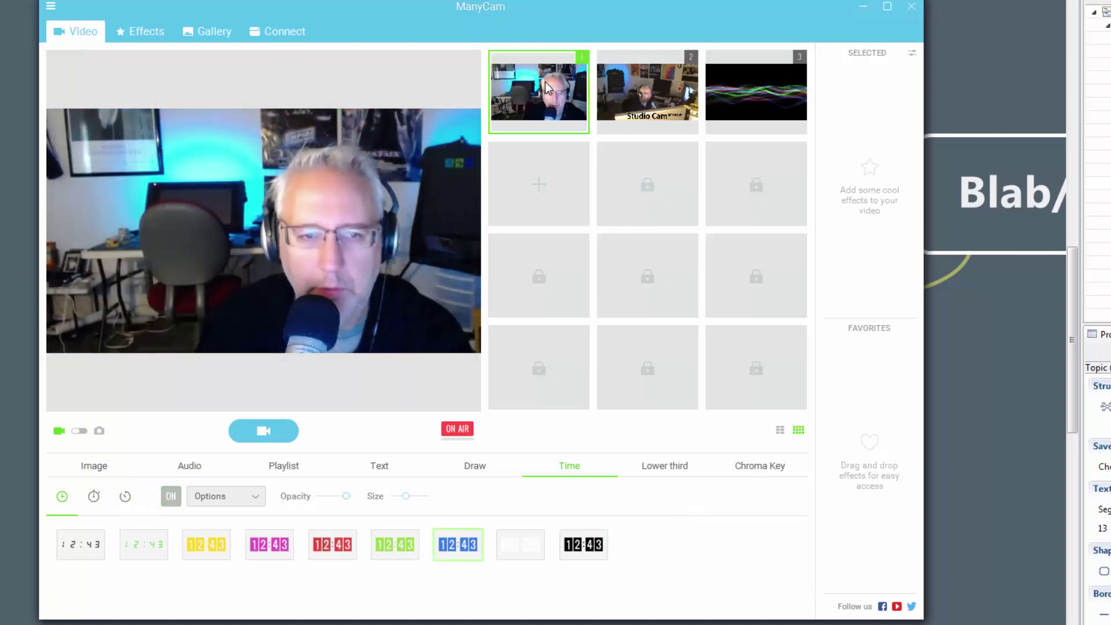
left_click(655, 469)
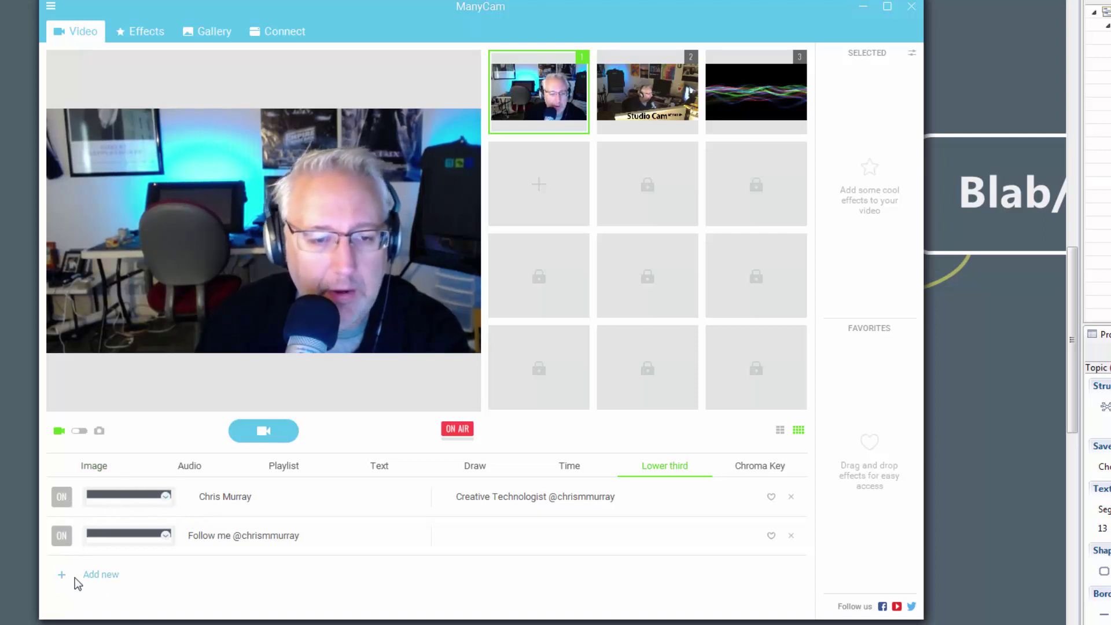
left_click(93, 575)
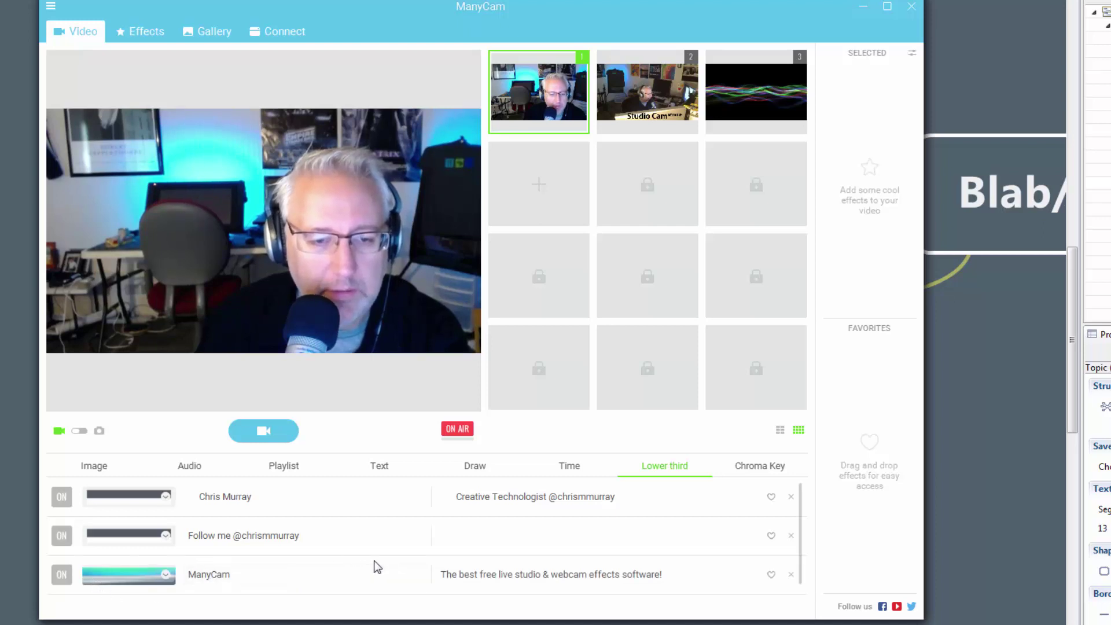
scroll(375, 566, "down", 1)
scroll(376, 570, "down", 1)
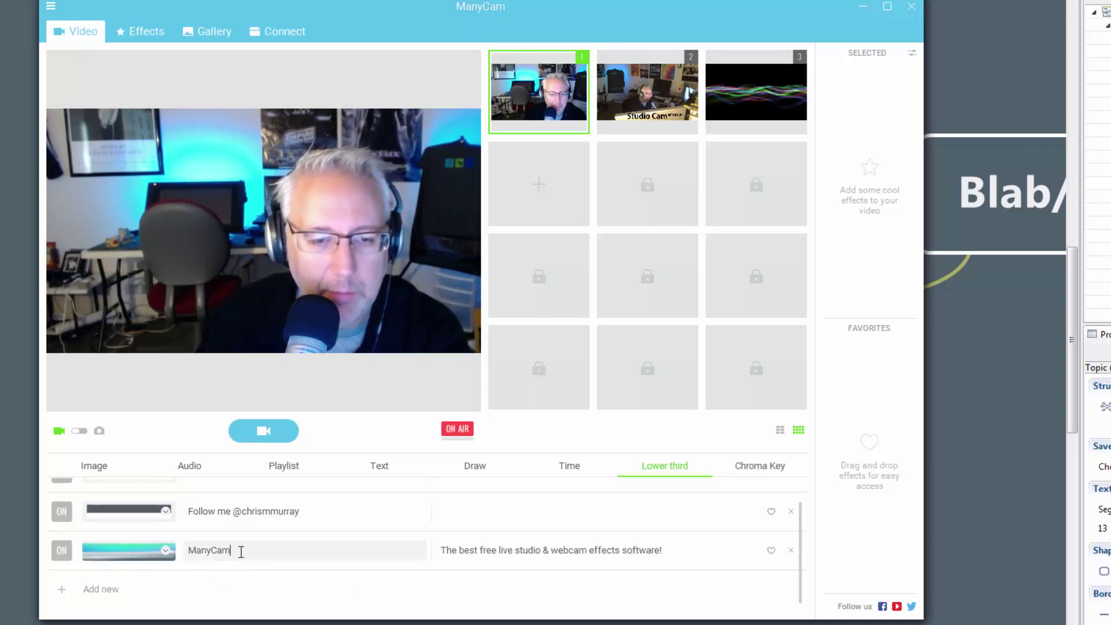
Step: Set the new lower third's title to "Your Name" and subtitle to "What you do!", and preview it briefly on the video
left_click_drag(241, 552, 183, 549)
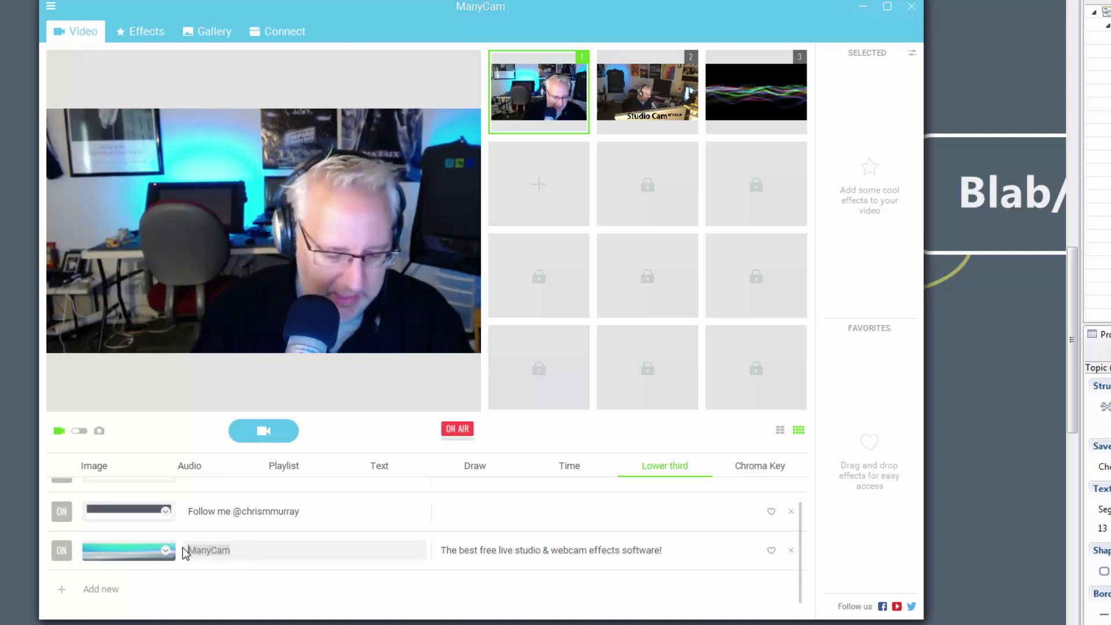
type("Your ")
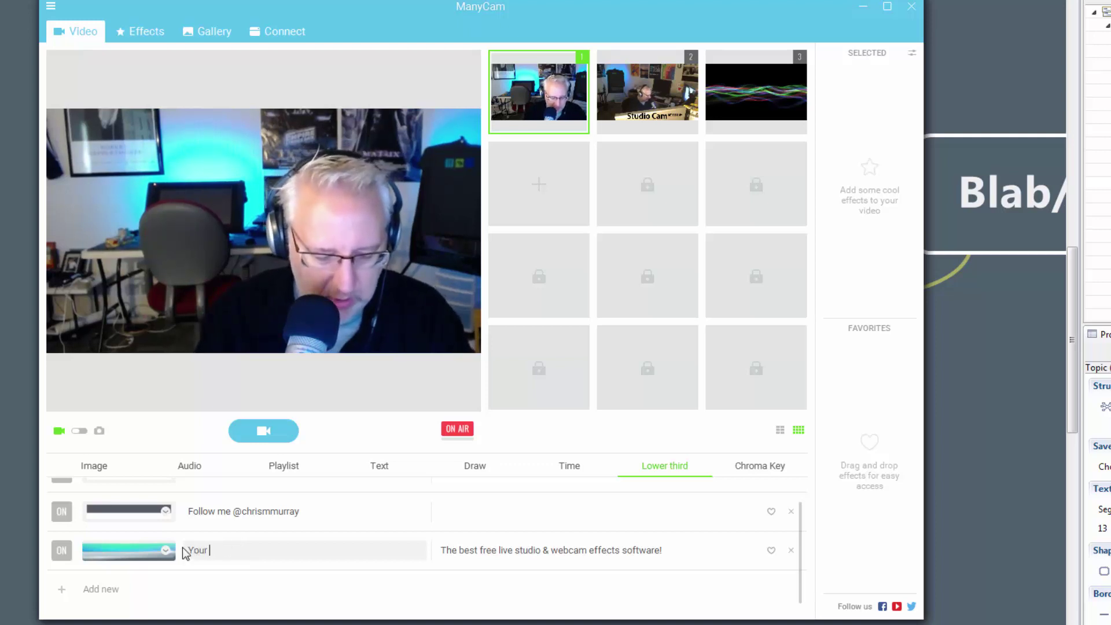
type("Name")
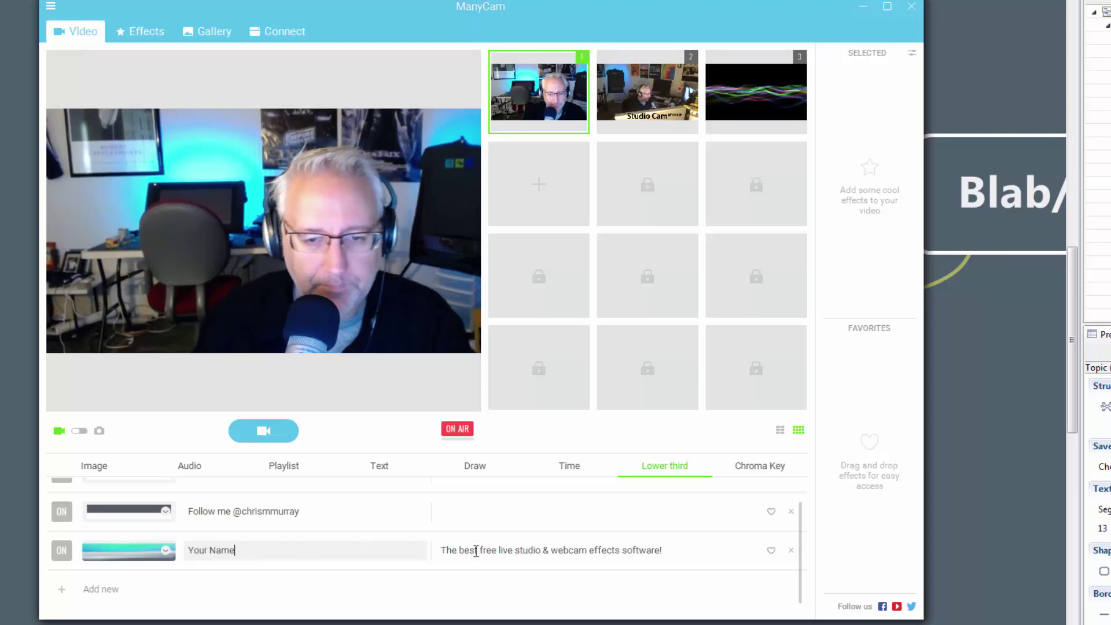
left_click(478, 551)
left_click_drag(444, 553, 754, 550)
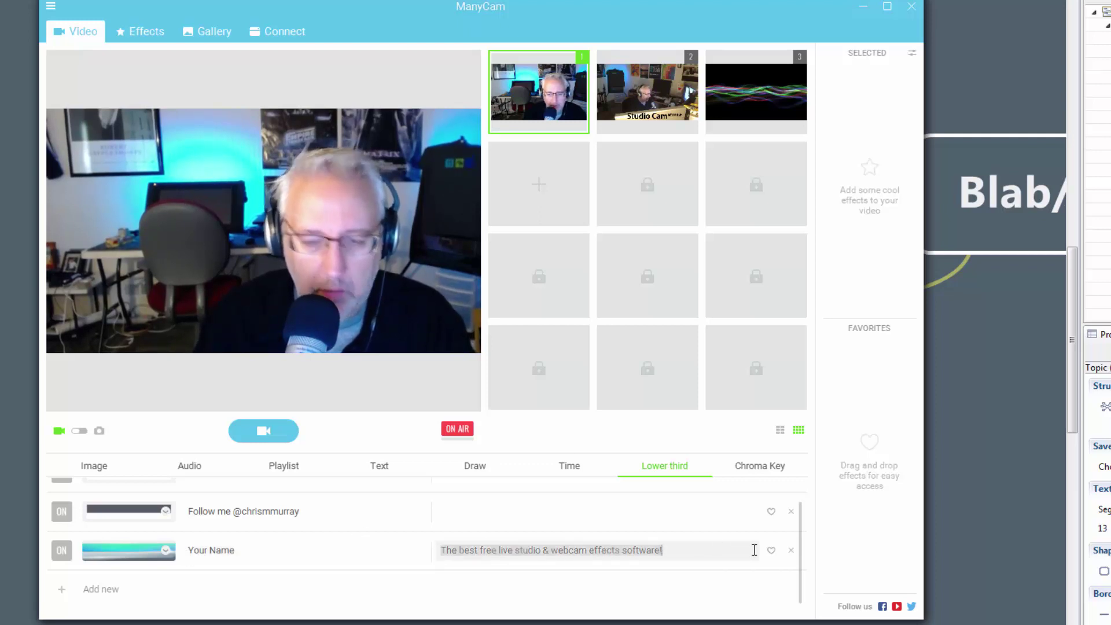
type("What you do!")
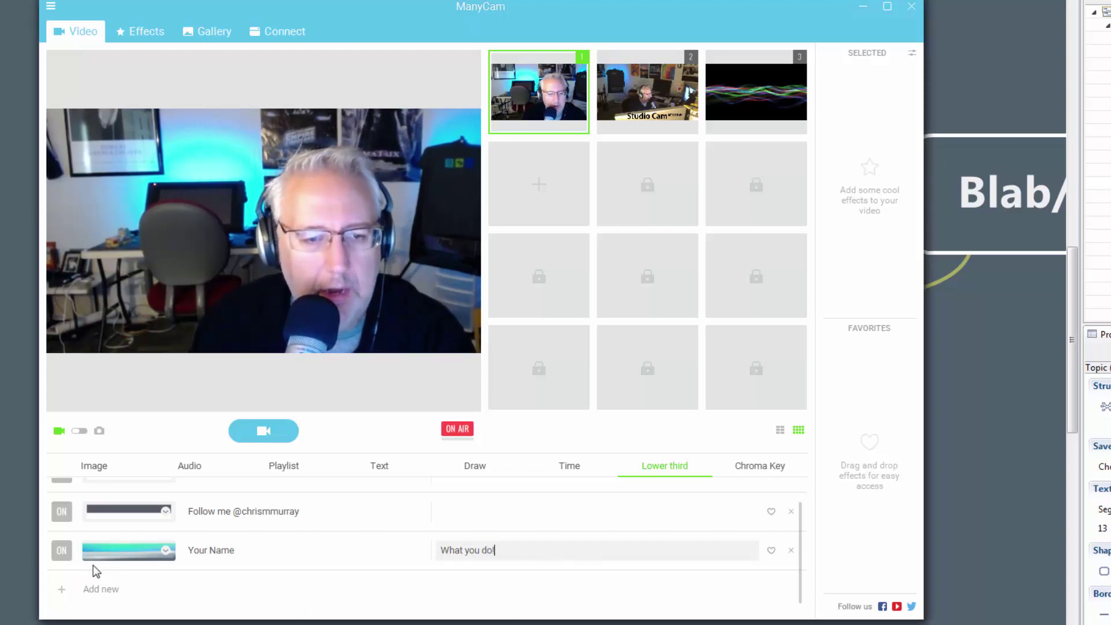
left_click(60, 550)
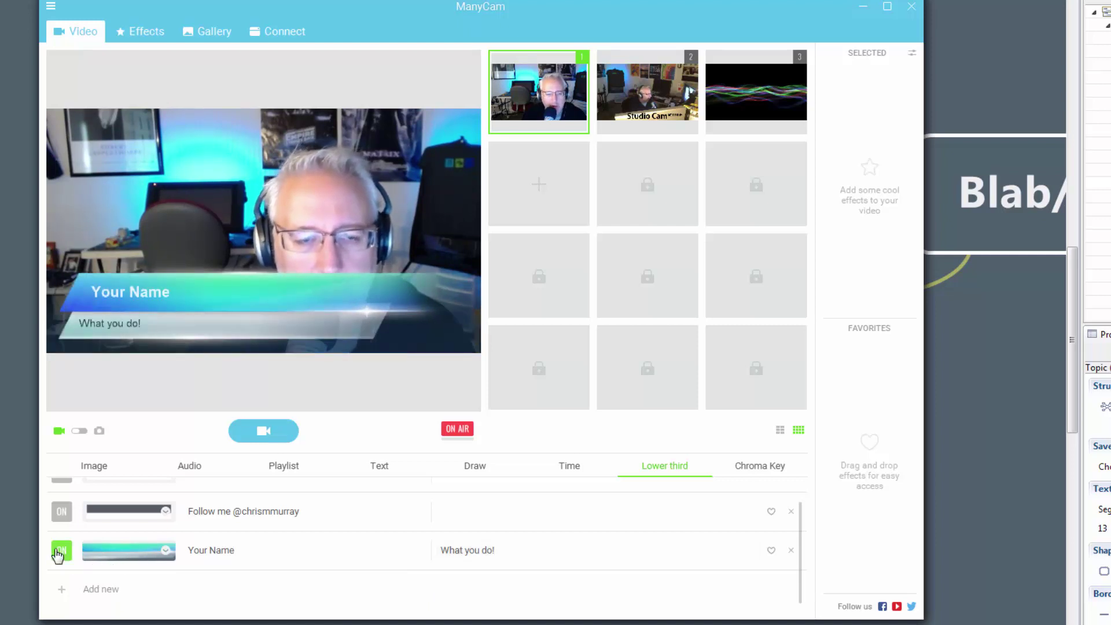
left_click(60, 551)
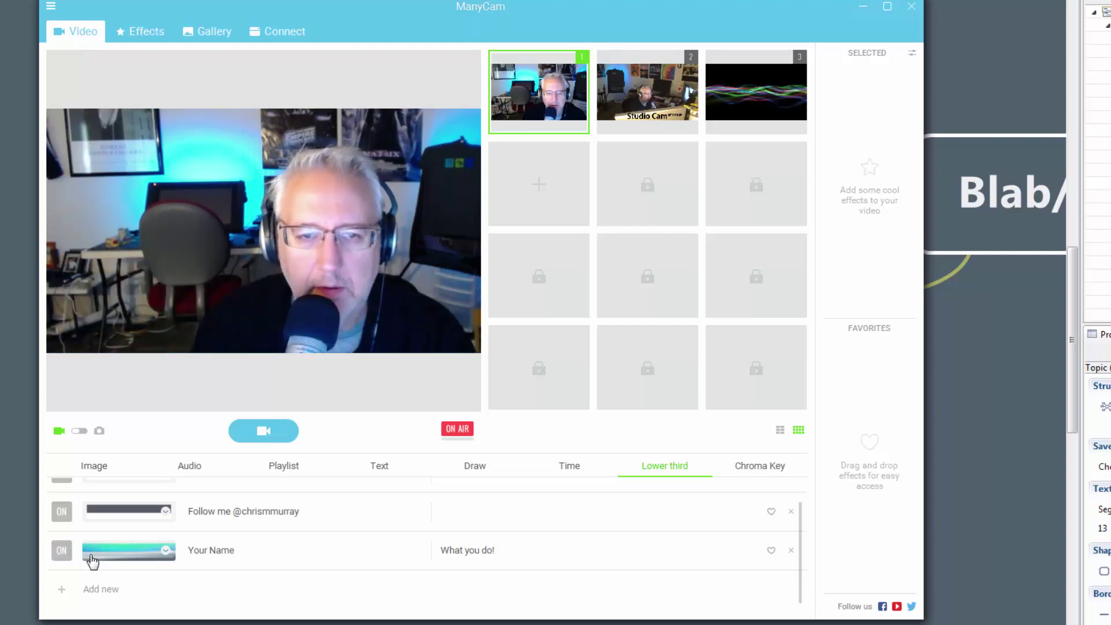
Step: Indent the "Your Name" and "What you do!" lines with leading spaces and preview the lower third on the video
scroll(256, 574, "up", 1)
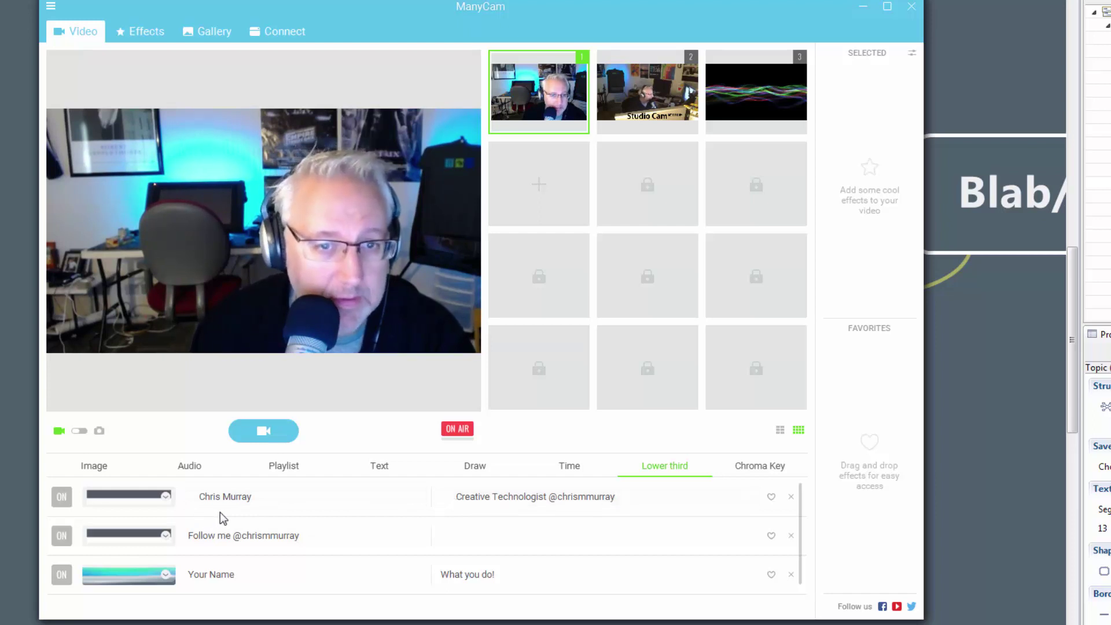
scroll(225, 515, "down", 1)
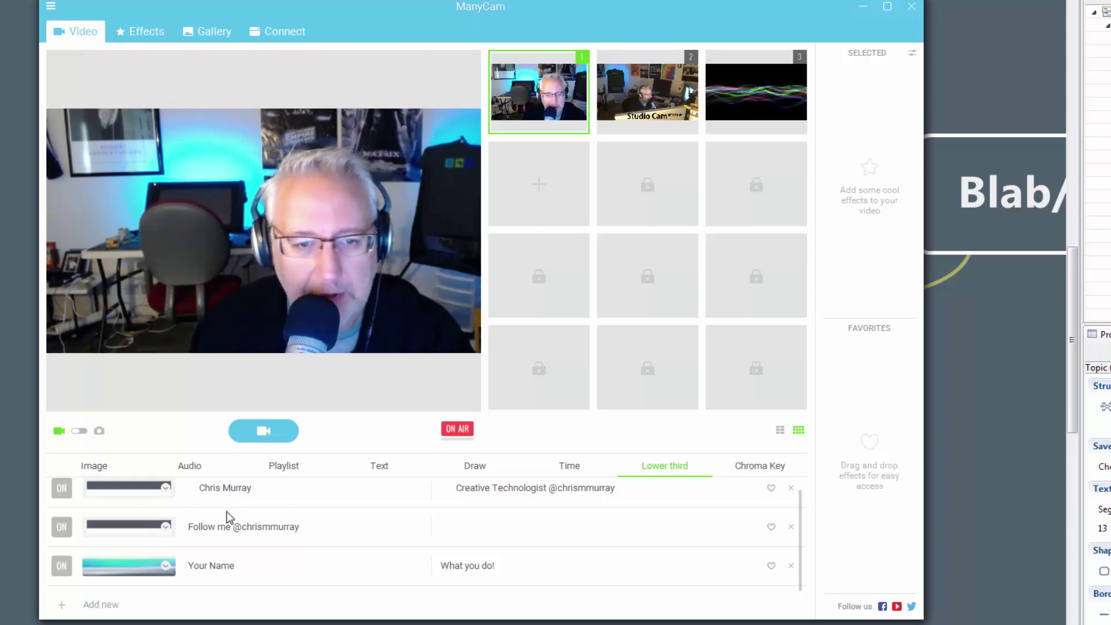
left_click(191, 569)
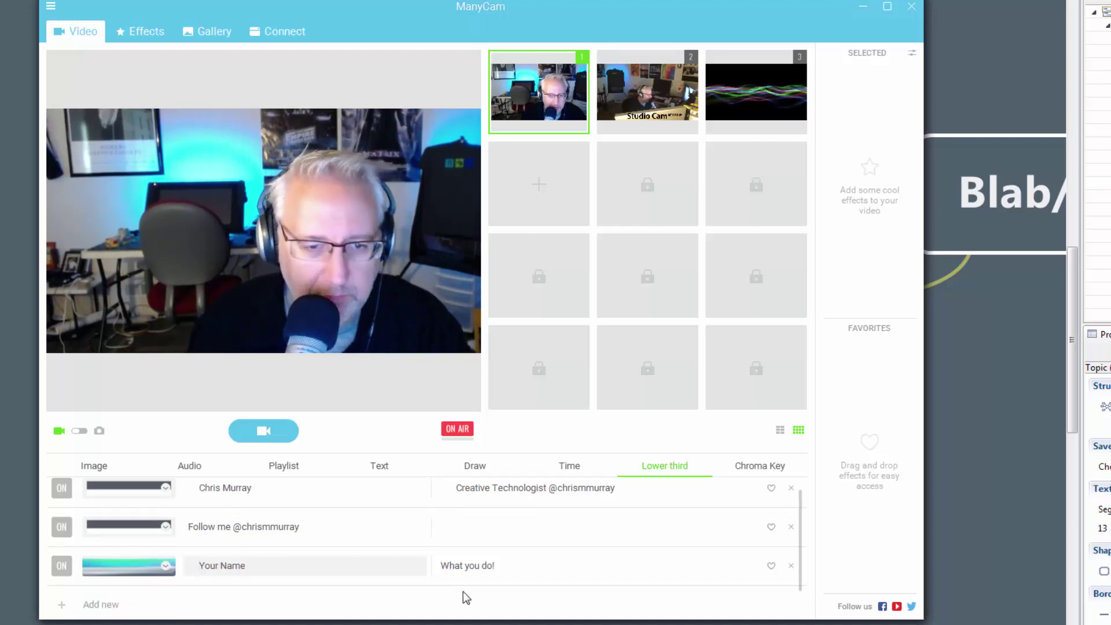
left_click(441, 565)
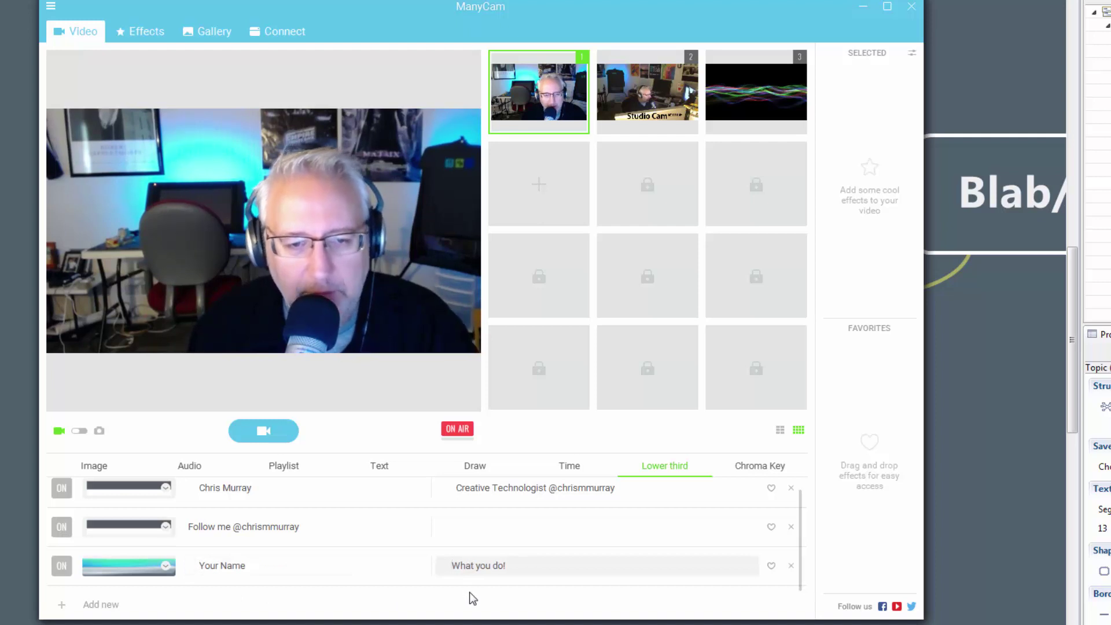
left_click(64, 570)
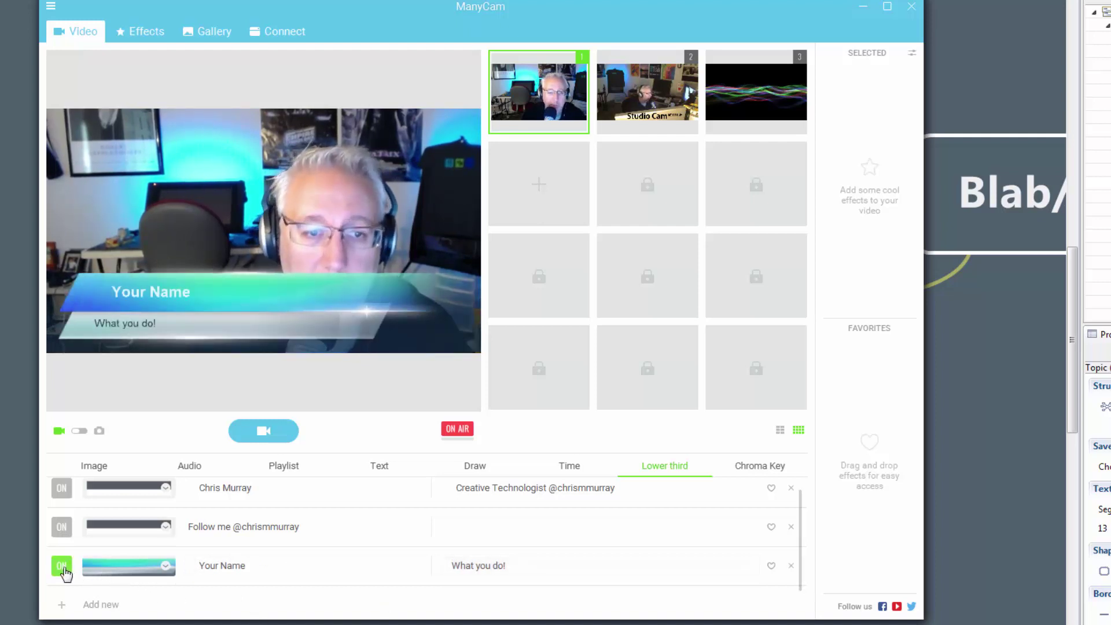
left_click(64, 570)
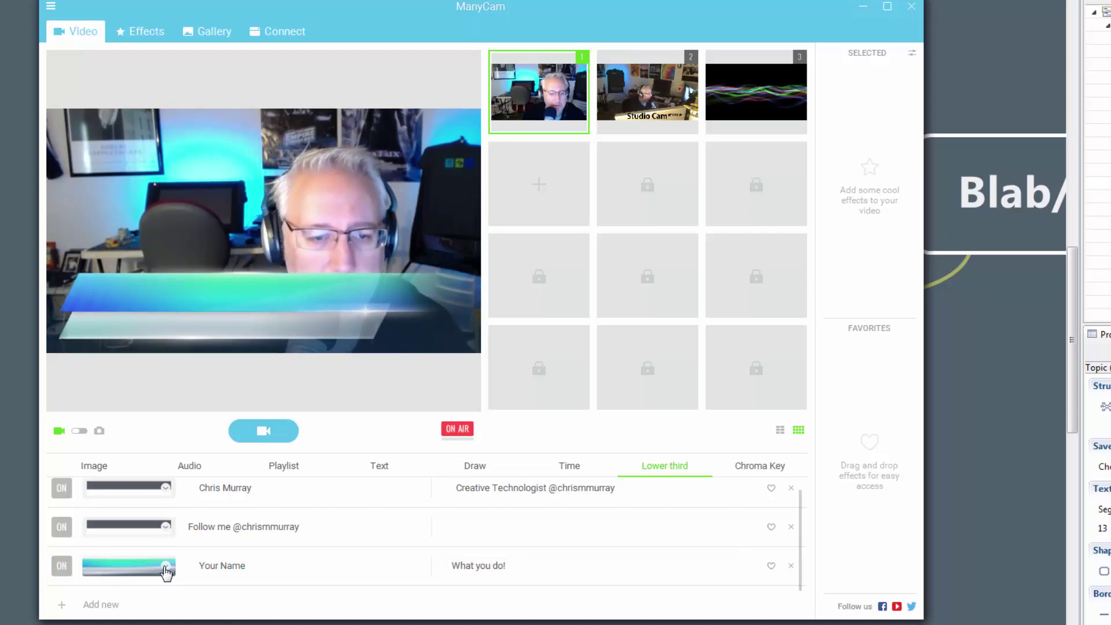
Step: Change the "Your Name" lower third to the dark-and-white bar style and preview it on the video
left_click(166, 569)
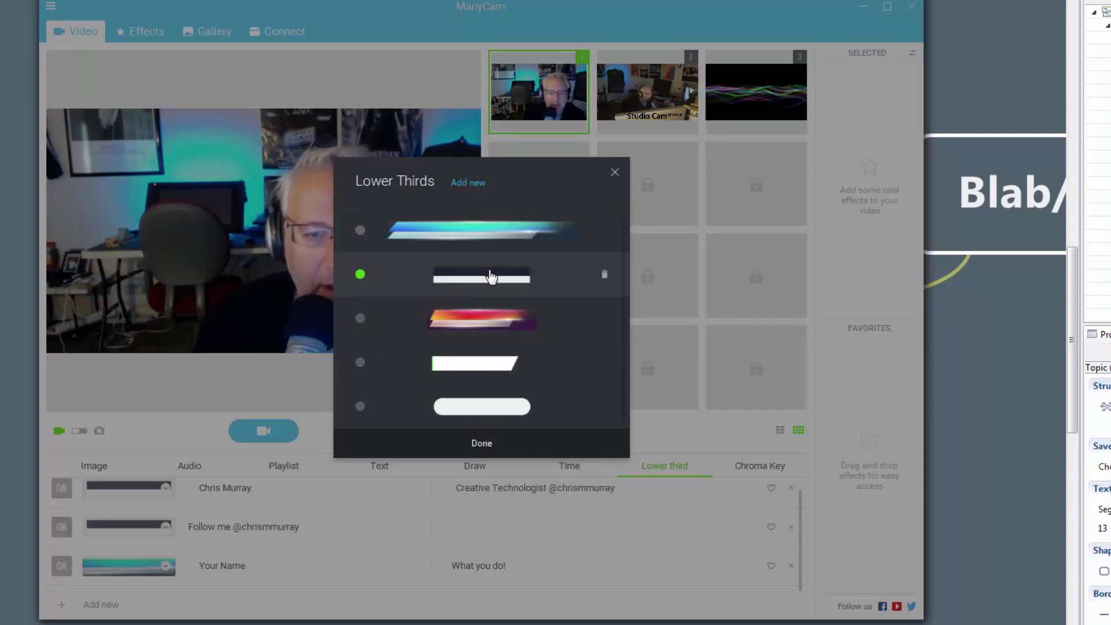
left_click(491, 445)
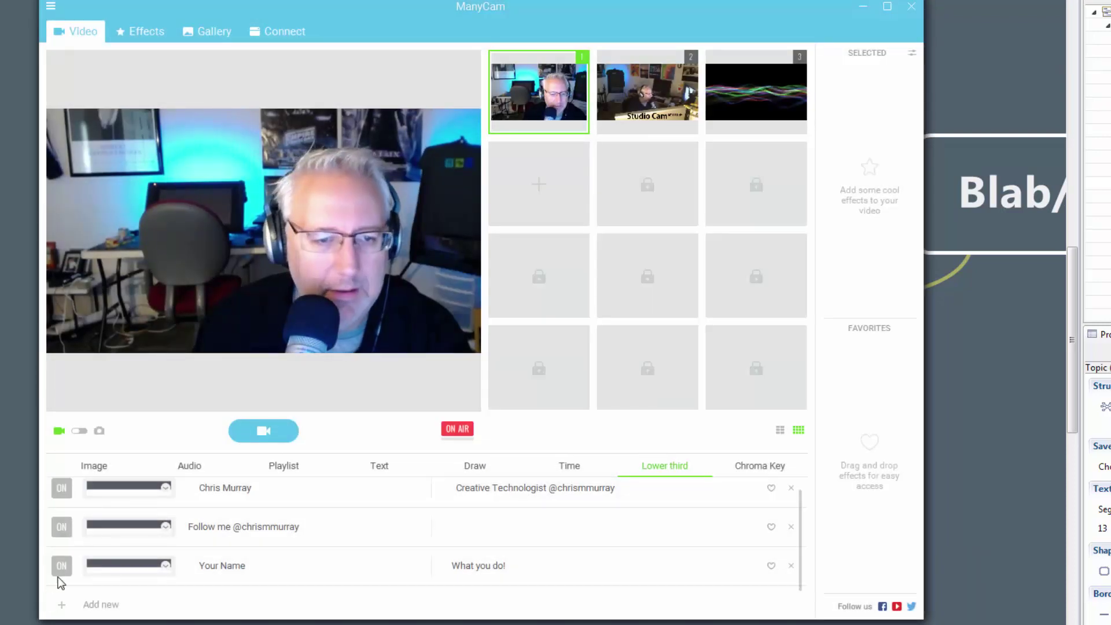
left_click(62, 568)
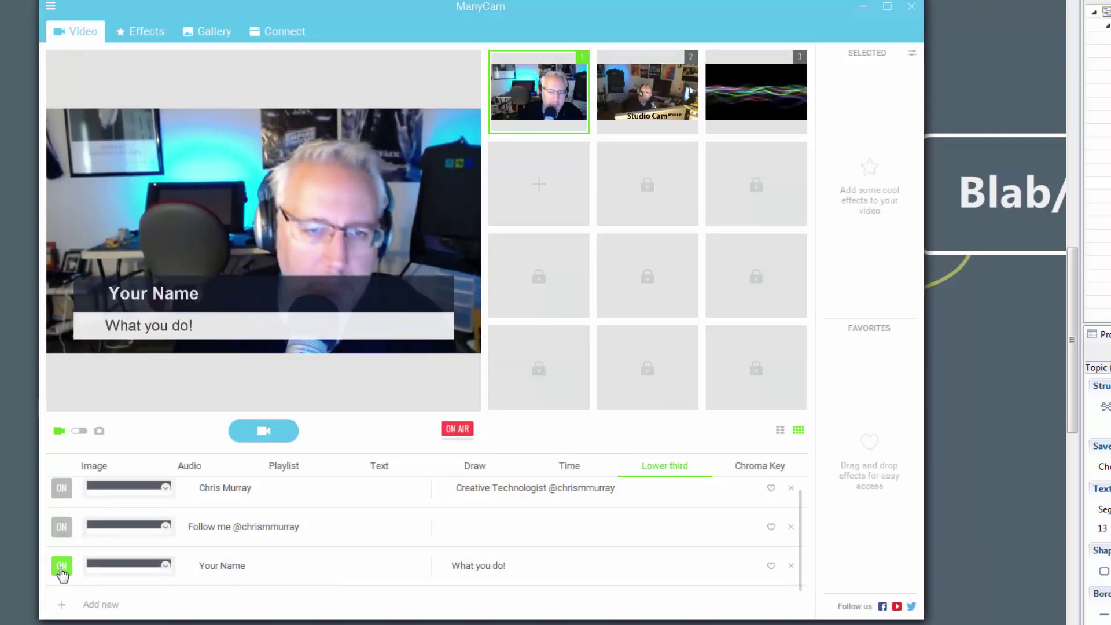
left_click(62, 568)
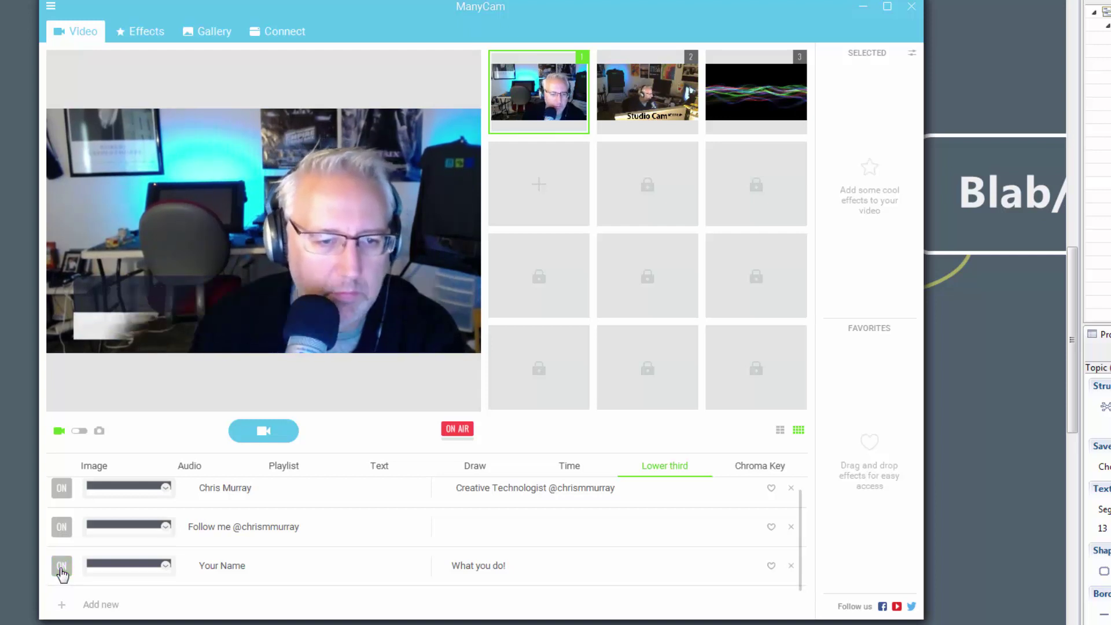
Step: Look over the chroma key settings for the first shot and return to its image settings
left_click(769, 471)
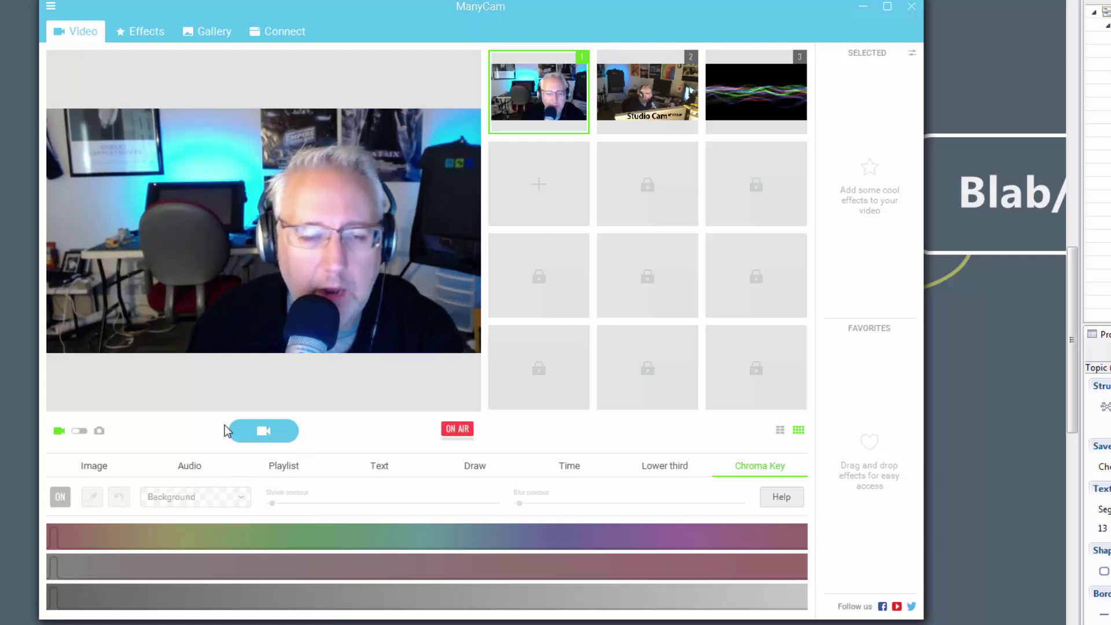
left_click(98, 467)
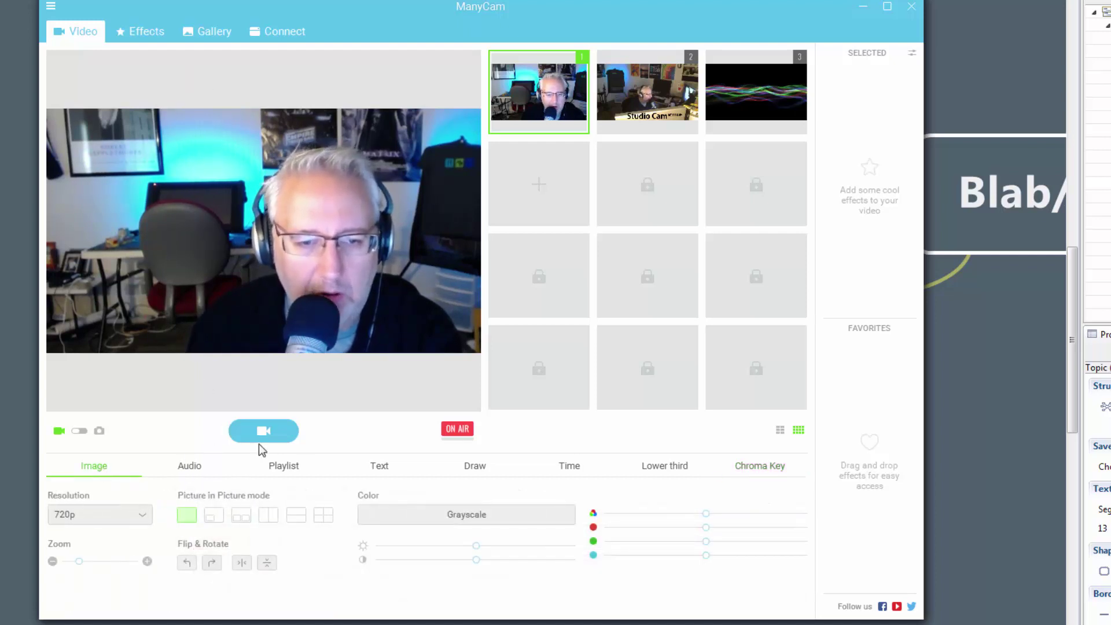